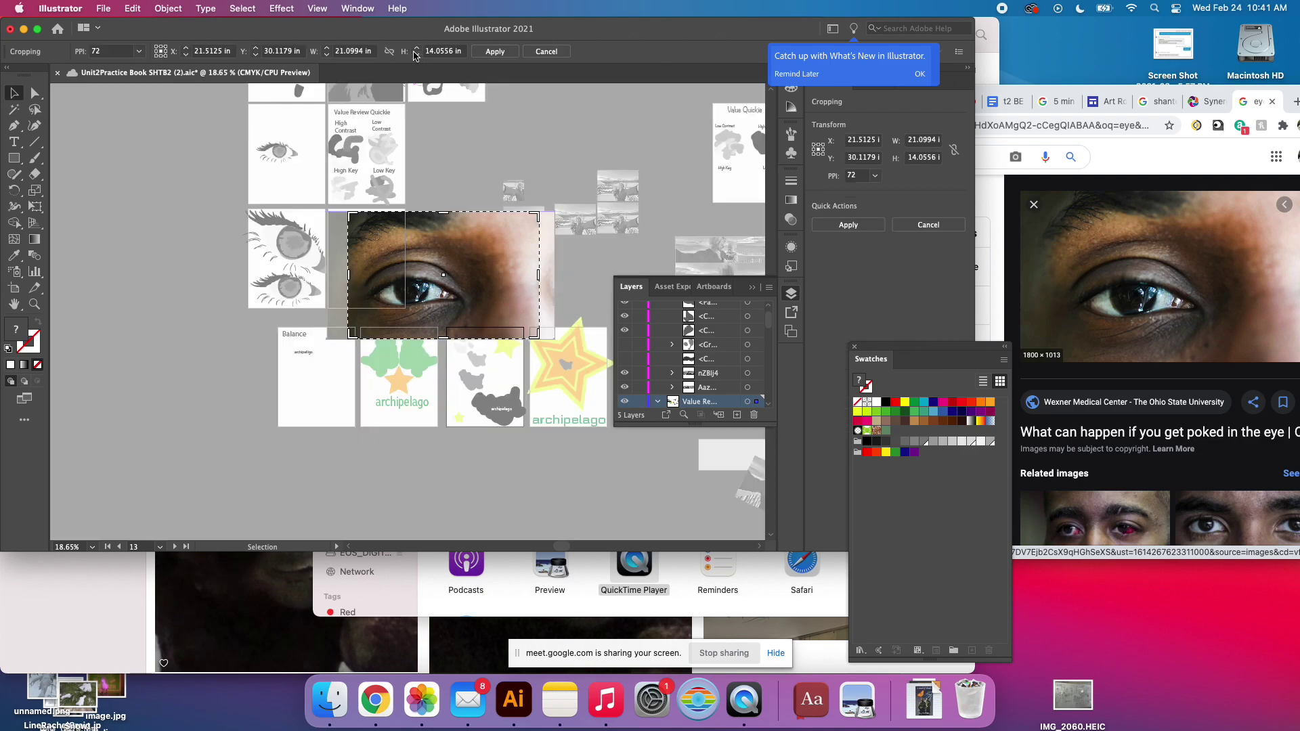
Crop the eye photo to about 13.59 by 12.73 in, trimming its right side and lower edge.
{"action": "left_click_drag", "start_coordinate": [540, 279], "coordinate": [470, 270]}
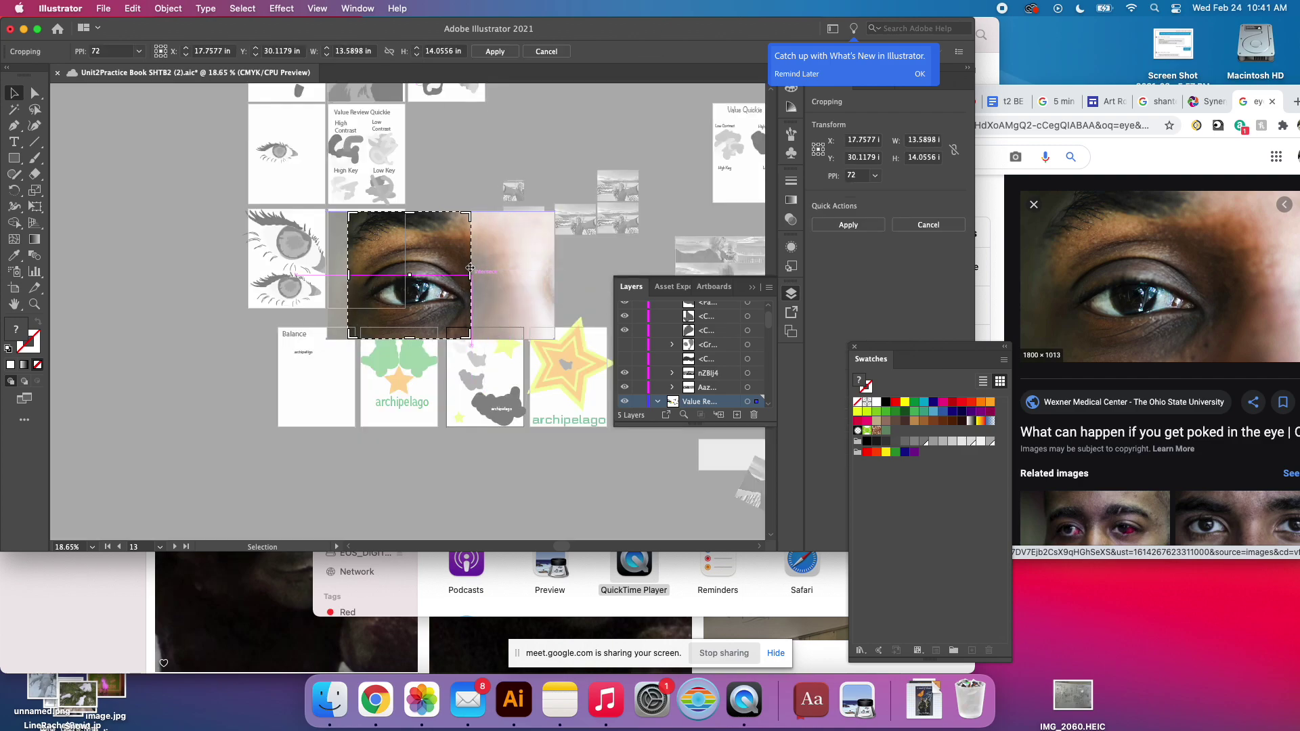
{"action": "left_click_drag", "start_coordinate": [411, 340], "coordinate": [410, 321]}
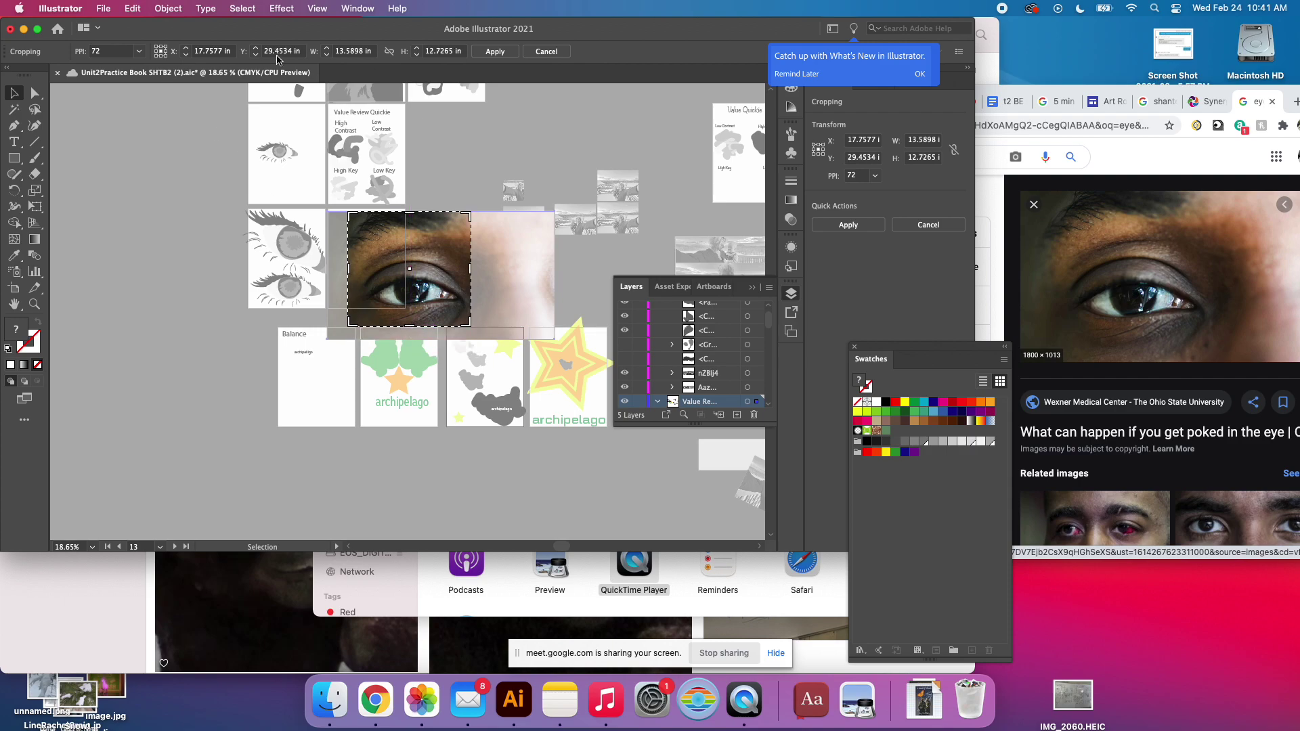
{"action": "left_click", "coordinate": [500, 51]}
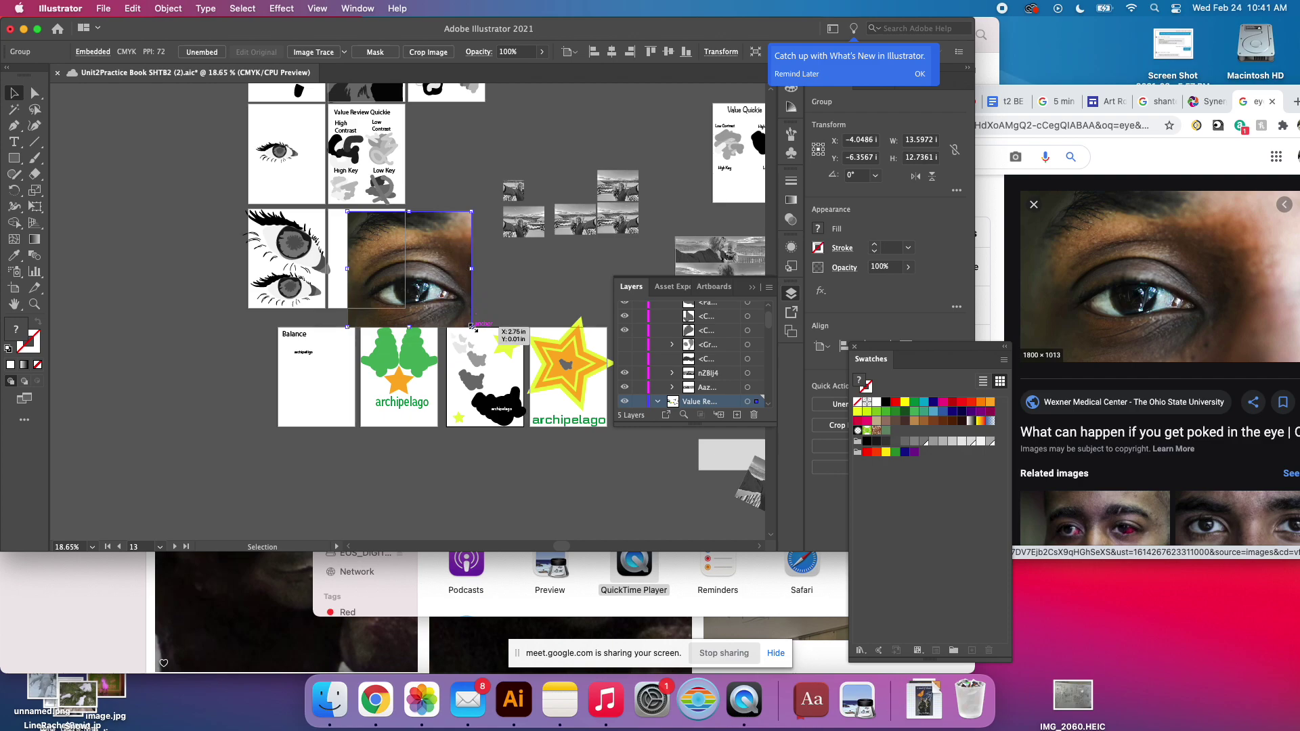
Scale the cropped eye photo to about 7.82 by 7.33 in and place it on the blank artboard beside the two eye drawings.
{"action": "left_click_drag", "start_coordinate": [471, 325], "coordinate": [365, 289]}
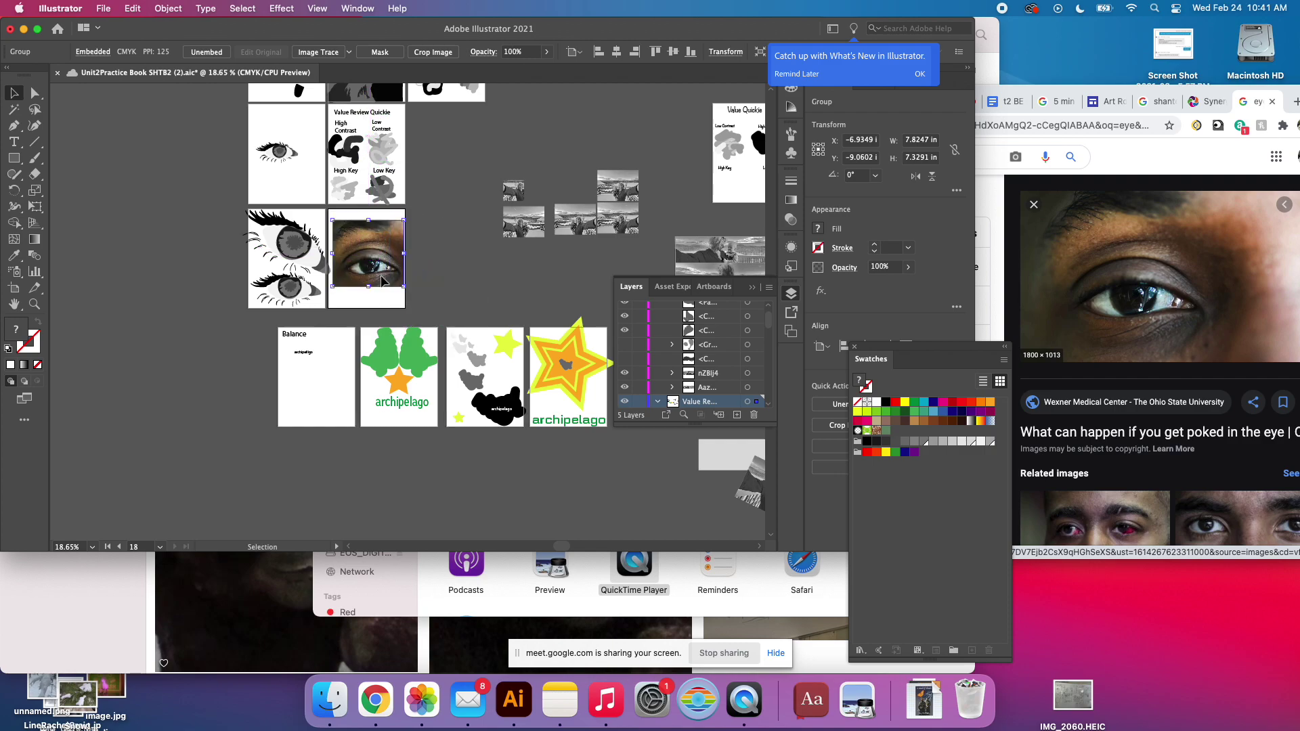
{"action": "scroll", "coordinate": [439, 264], "scroll_direction": "left", "scroll_amount": 5}
{"action": "scroll", "coordinate": [439, 264], "scroll_direction": "up", "scroll_amount": 3}
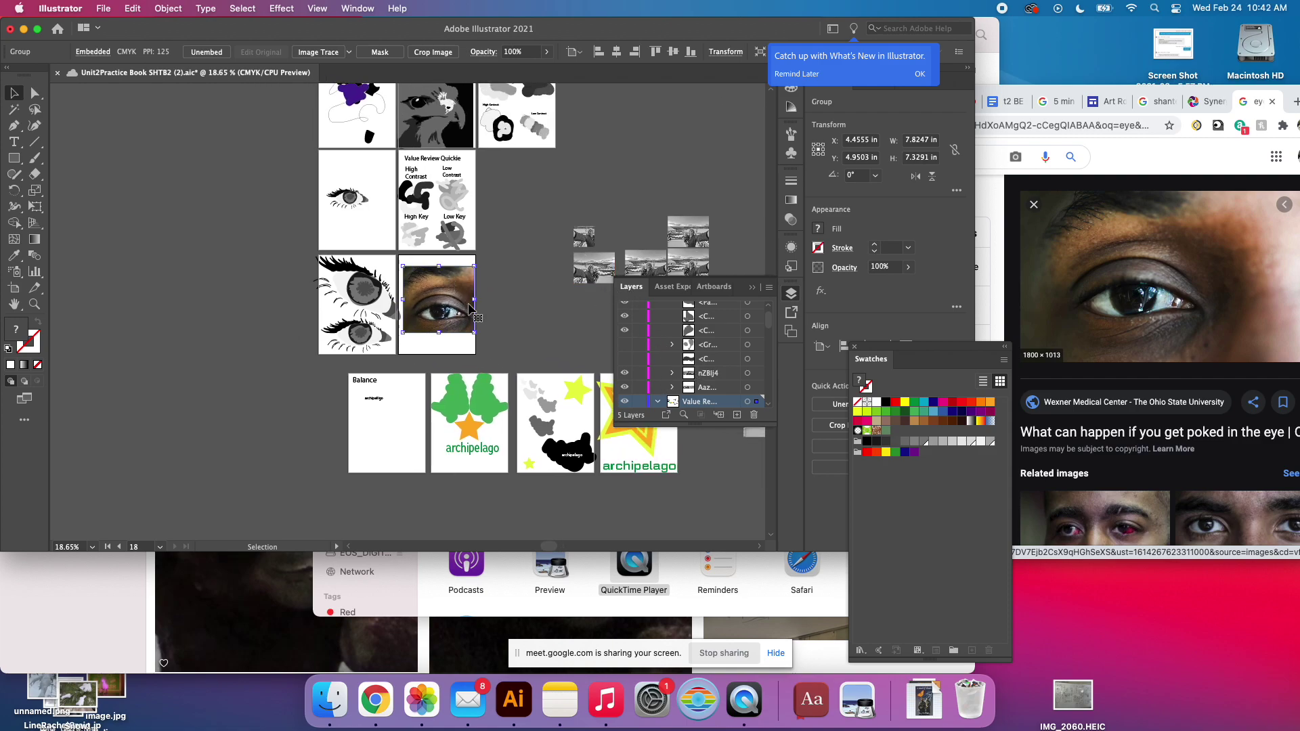
{"action": "scroll", "coordinate": [474, 312], "scroll_direction": "up", "scroll_amount": 1}
{"action": "scroll", "coordinate": [473, 312], "scroll_direction": "right", "scroll_amount": 1}
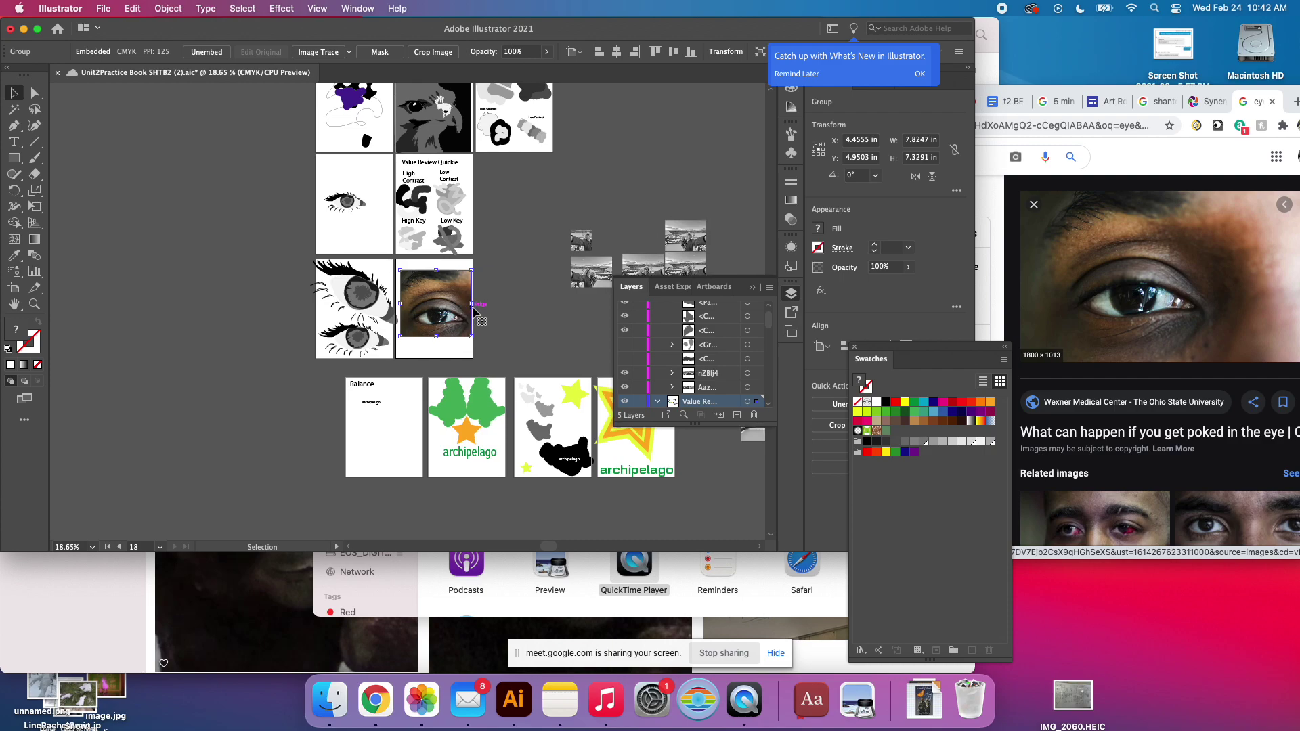
{"action": "scroll", "coordinate": [474, 311], "scroll_direction": "right", "scroll_amount": 1}
{"action": "scroll", "coordinate": [474, 312], "scroll_direction": "up", "scroll_amount": 1}
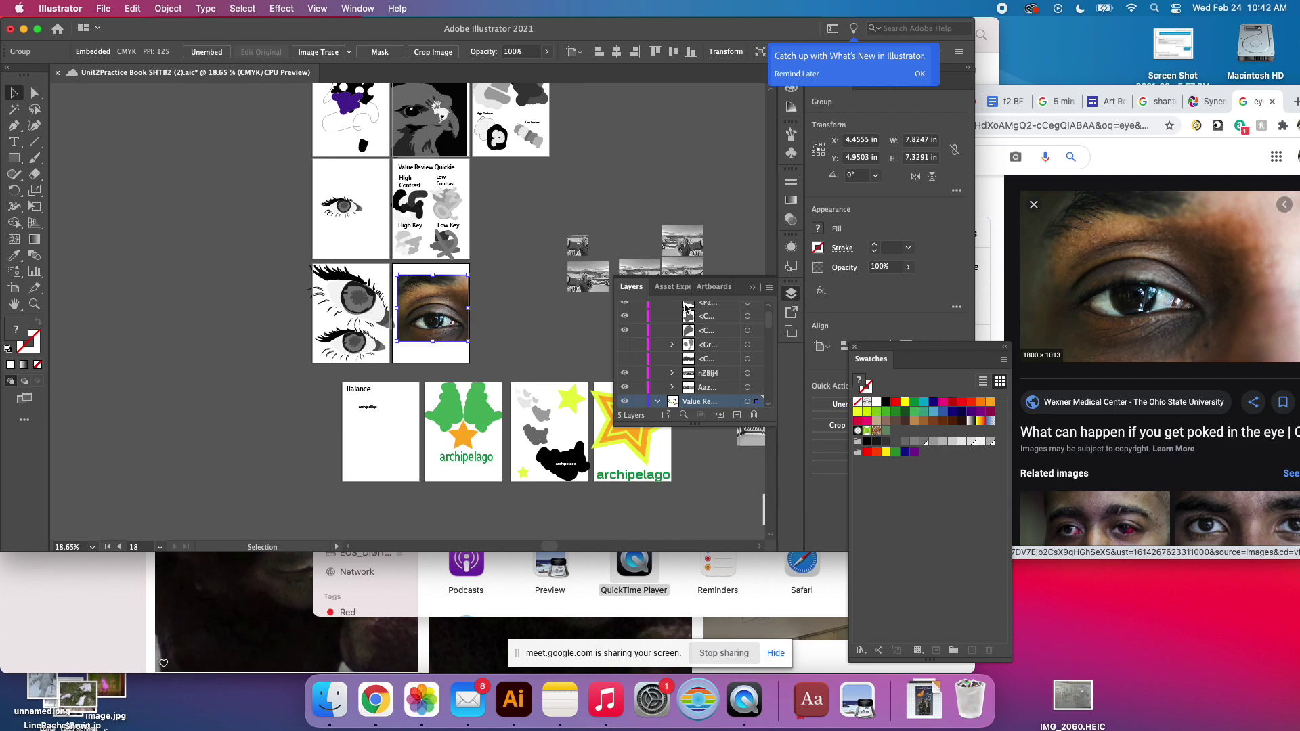
Collapse the Portrait, both Value Review, blob eraser and Layer 1 layers so only the top-level layers are listed.
{"action": "left_click", "coordinate": [658, 402]}
{"action": "left_click", "coordinate": [352, 8]}
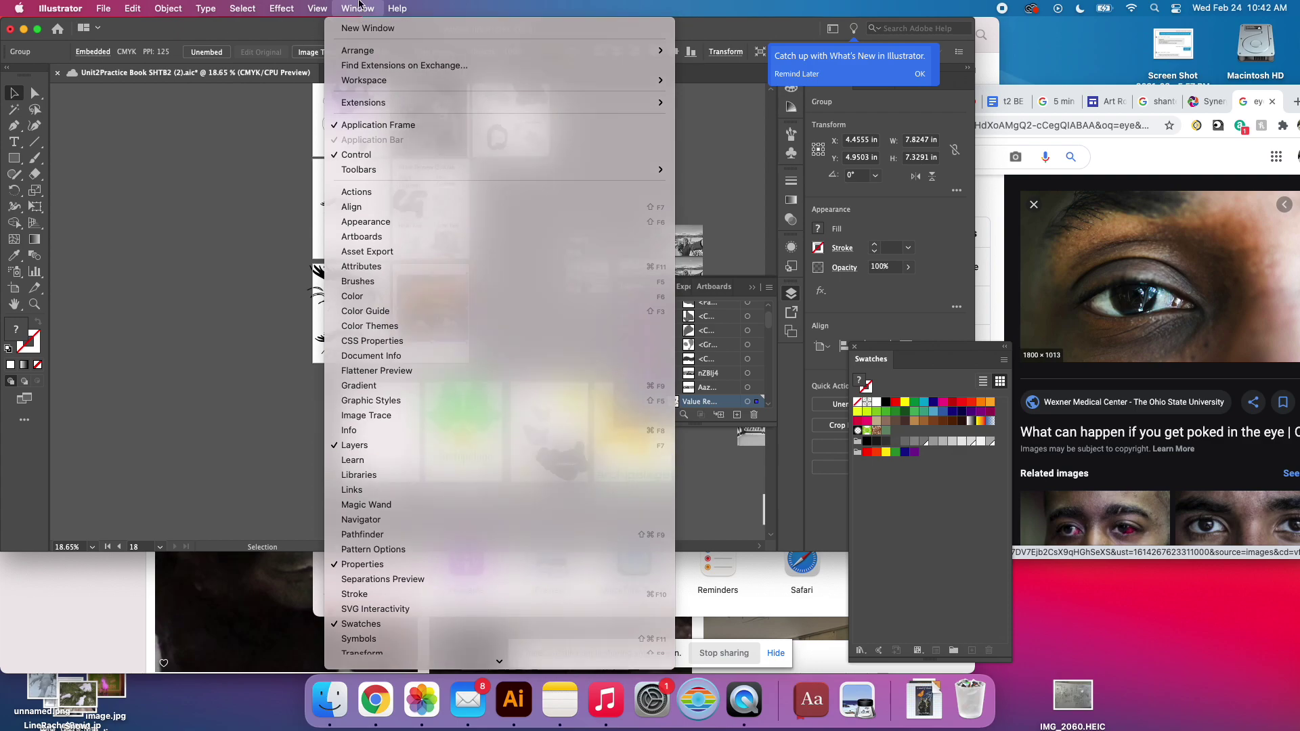
{"action": "left_click", "coordinate": [589, 288]}
{"action": "left_click", "coordinate": [660, 403]}
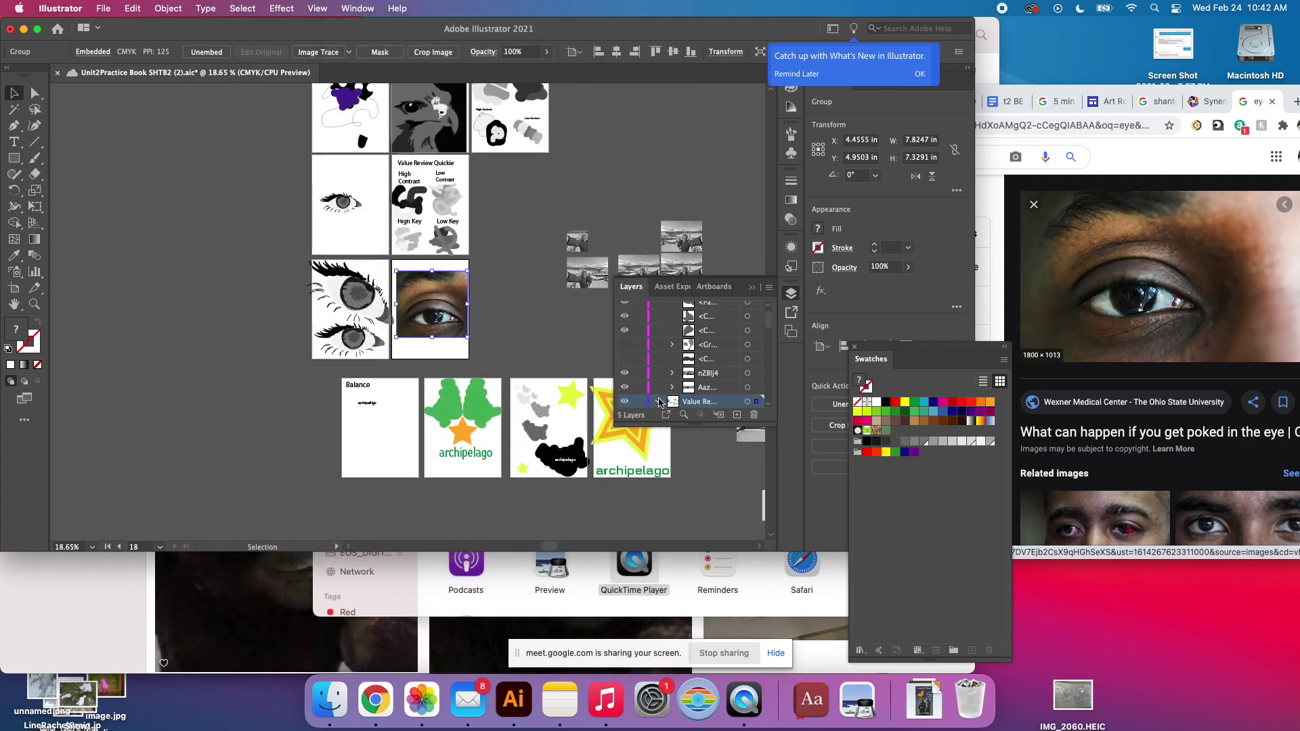
{"action": "scroll", "coordinate": [709, 397], "scroll_direction": "down", "scroll_amount": 3}
{"action": "scroll", "coordinate": [709, 397], "scroll_direction": "up", "scroll_amount": 3}
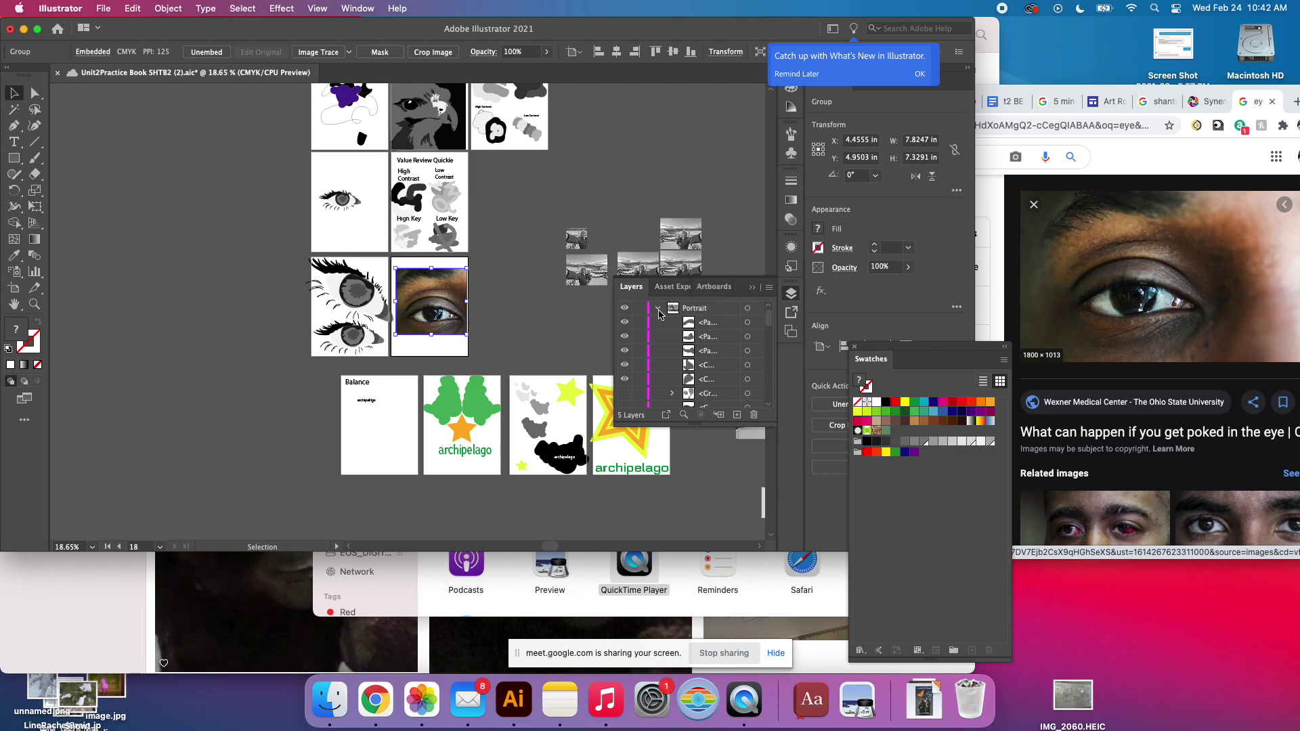
{"action": "left_click", "coordinate": [657, 308]}
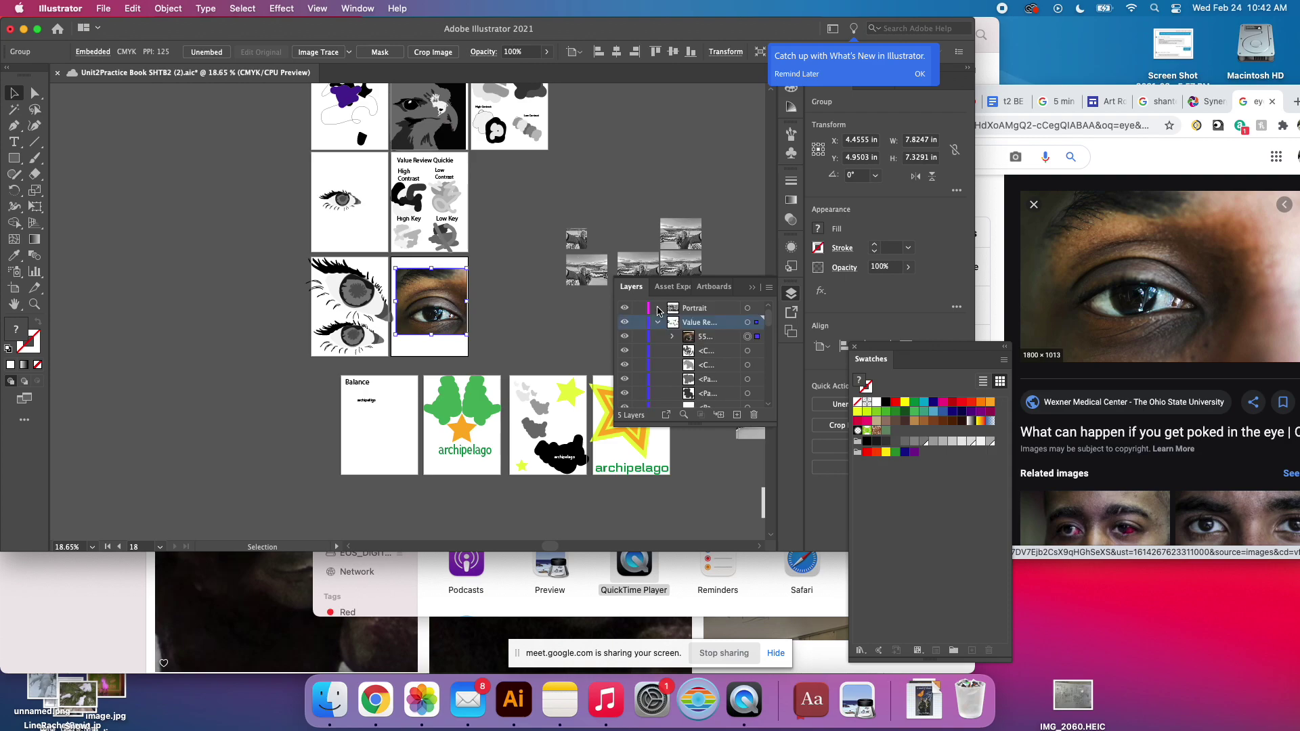
{"action": "left_click", "coordinate": [658, 324]}
{"action": "left_click", "coordinate": [657, 336]}
{"action": "left_click", "coordinate": [658, 337]}
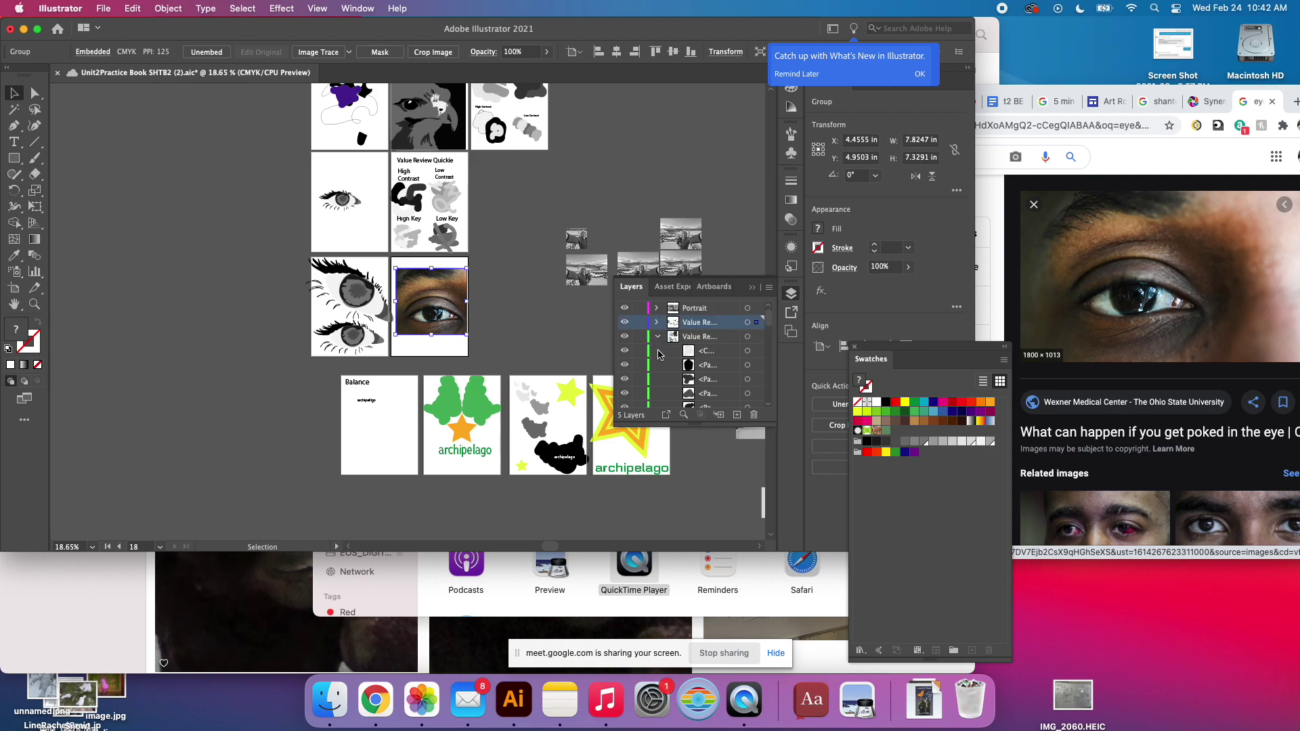
{"action": "left_click", "coordinate": [659, 338]}
{"action": "left_click", "coordinate": [659, 338]}
{"action": "left_click", "coordinate": [658, 352]}
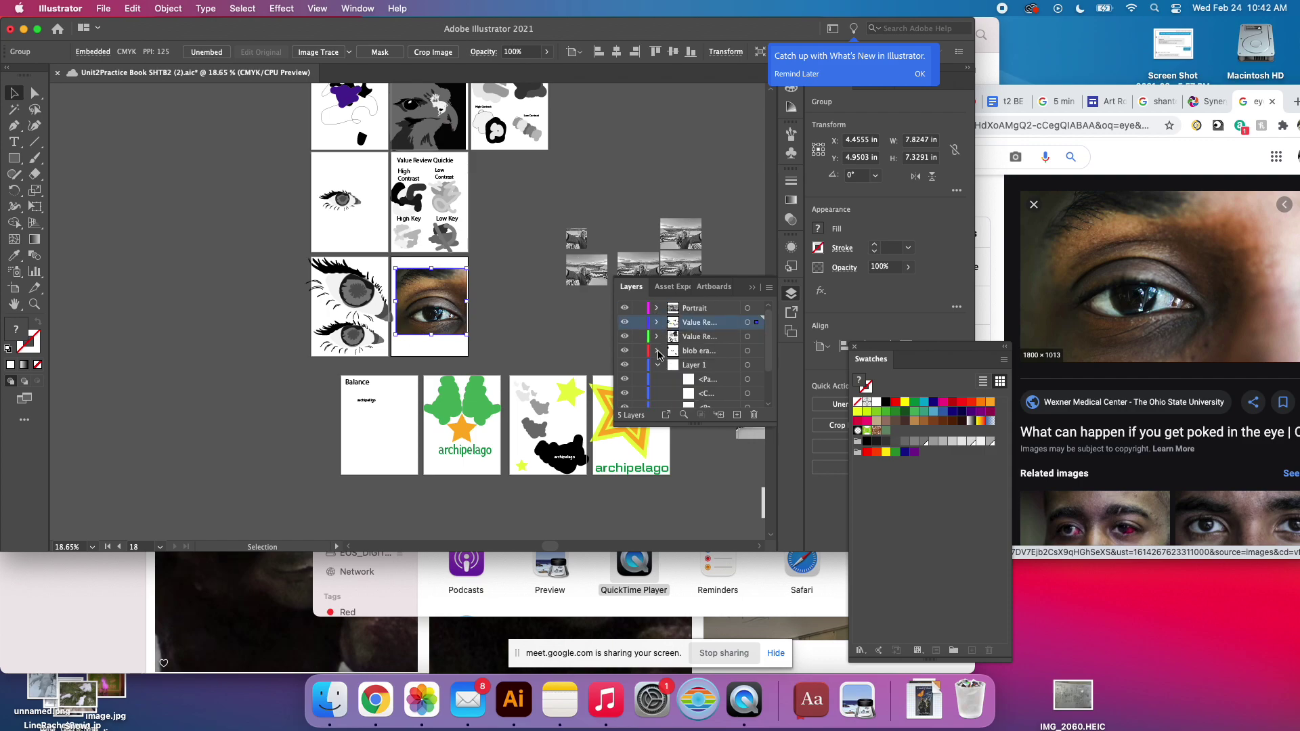
{"action": "left_click", "coordinate": [658, 363]}
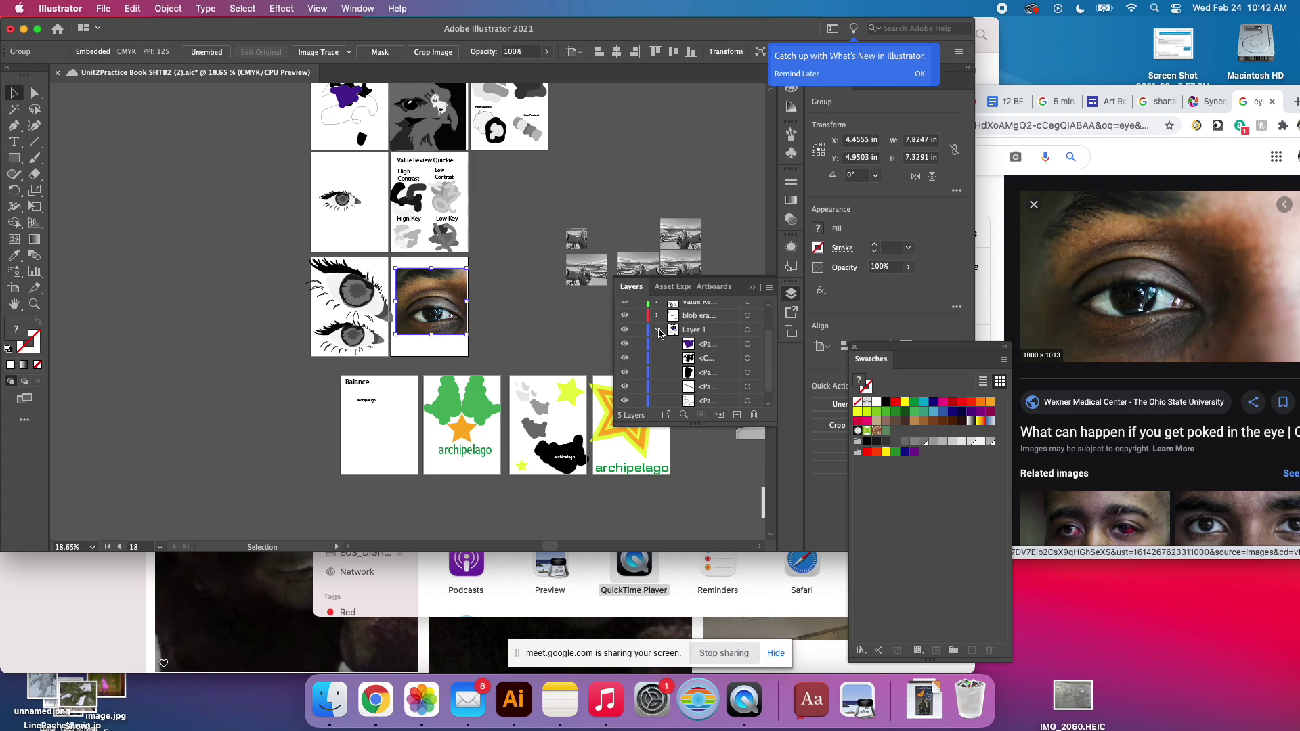
{"action": "left_click", "coordinate": [658, 332]}
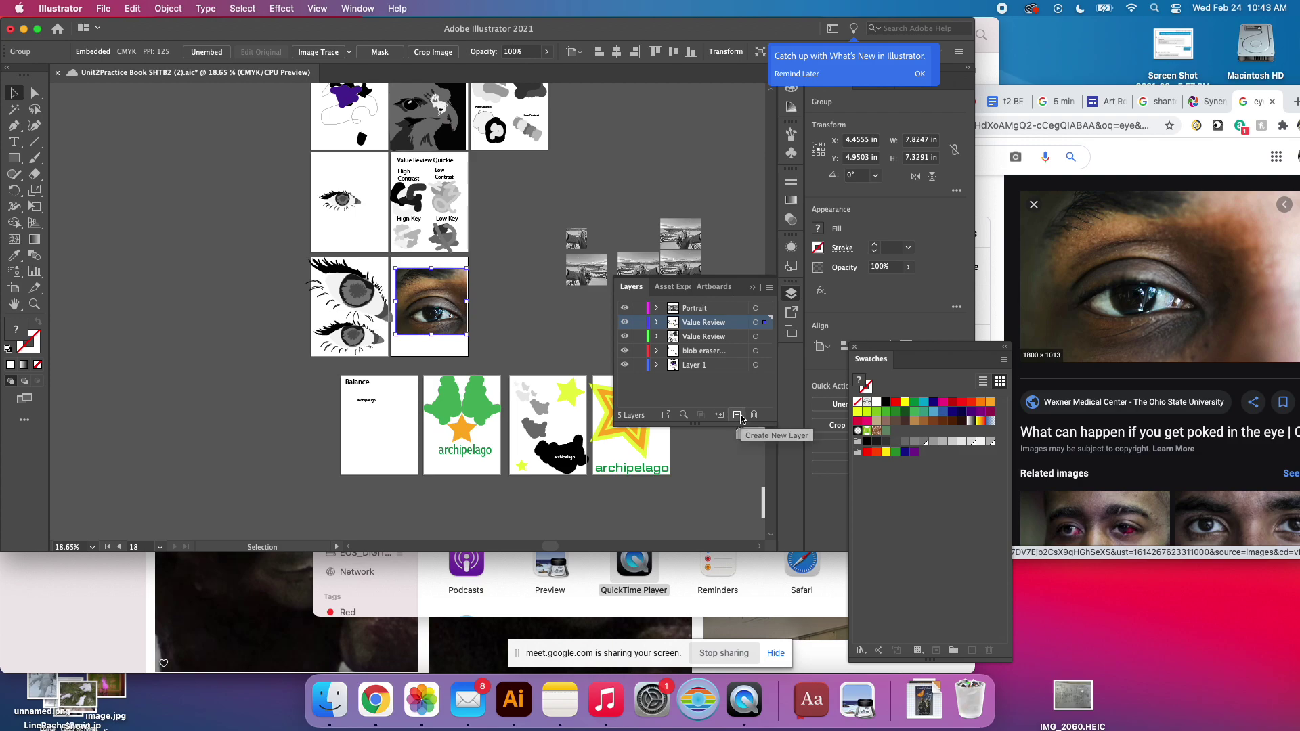
Create a new layer above the Value Review layers and name it Eyeball.
{"action": "left_click", "coordinate": [738, 415]}
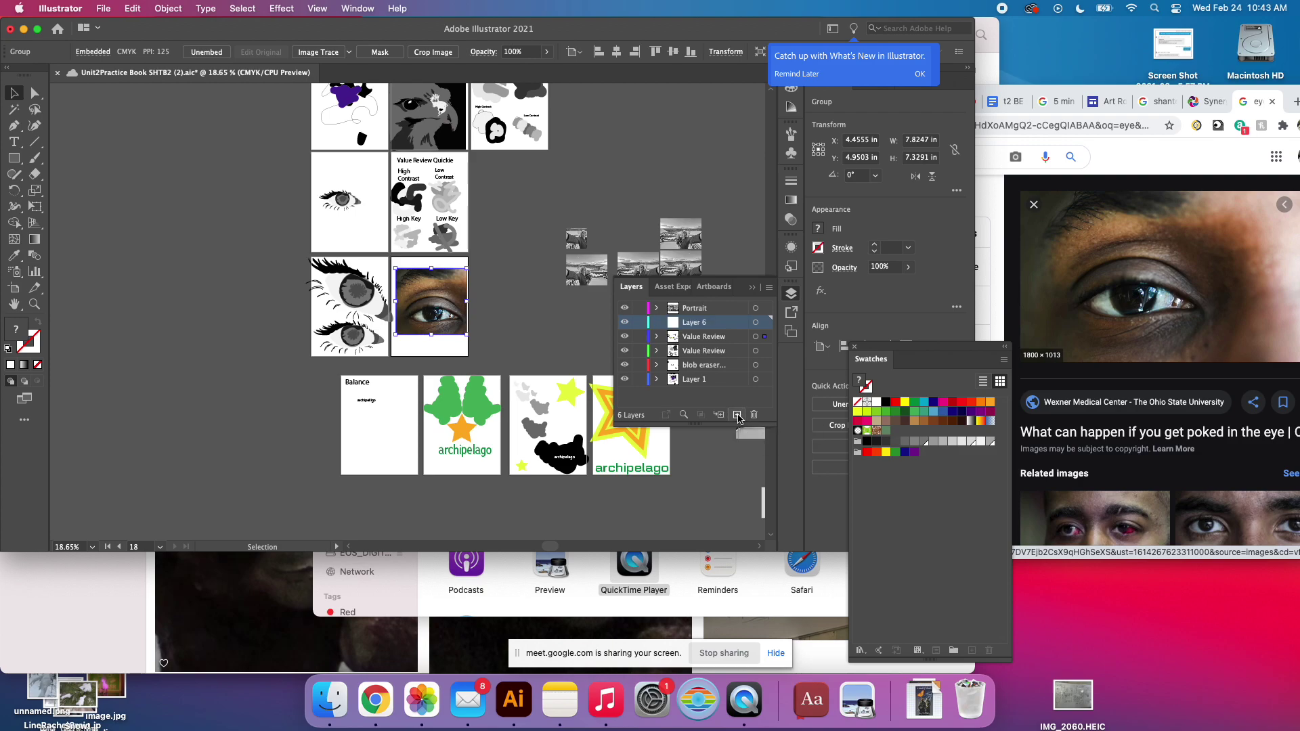
{"action": "double_click", "coordinate": [691, 325]}
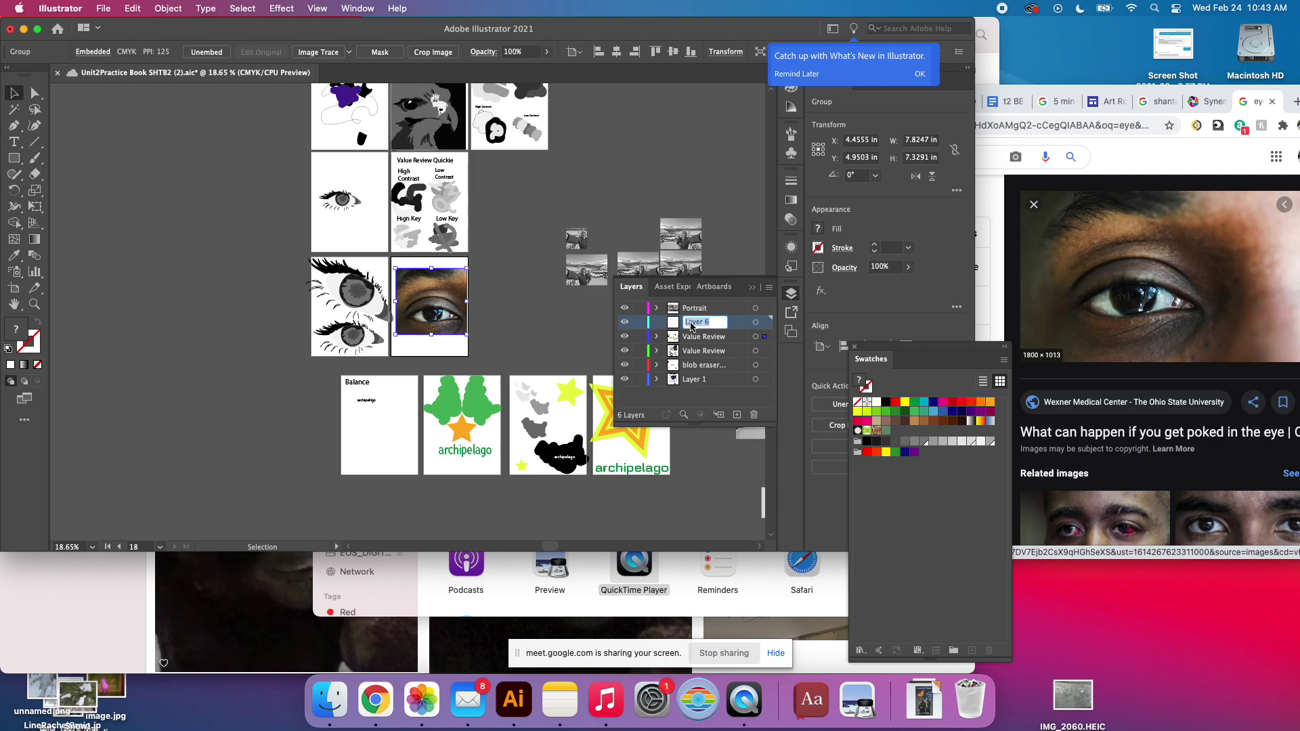
{"action": "type", "text": "Eyeball"}
{"action": "key", "text": "Return"}
{"action": "scroll", "coordinate": [431, 313], "scroll_direction": "up", "scroll_amount": 2}
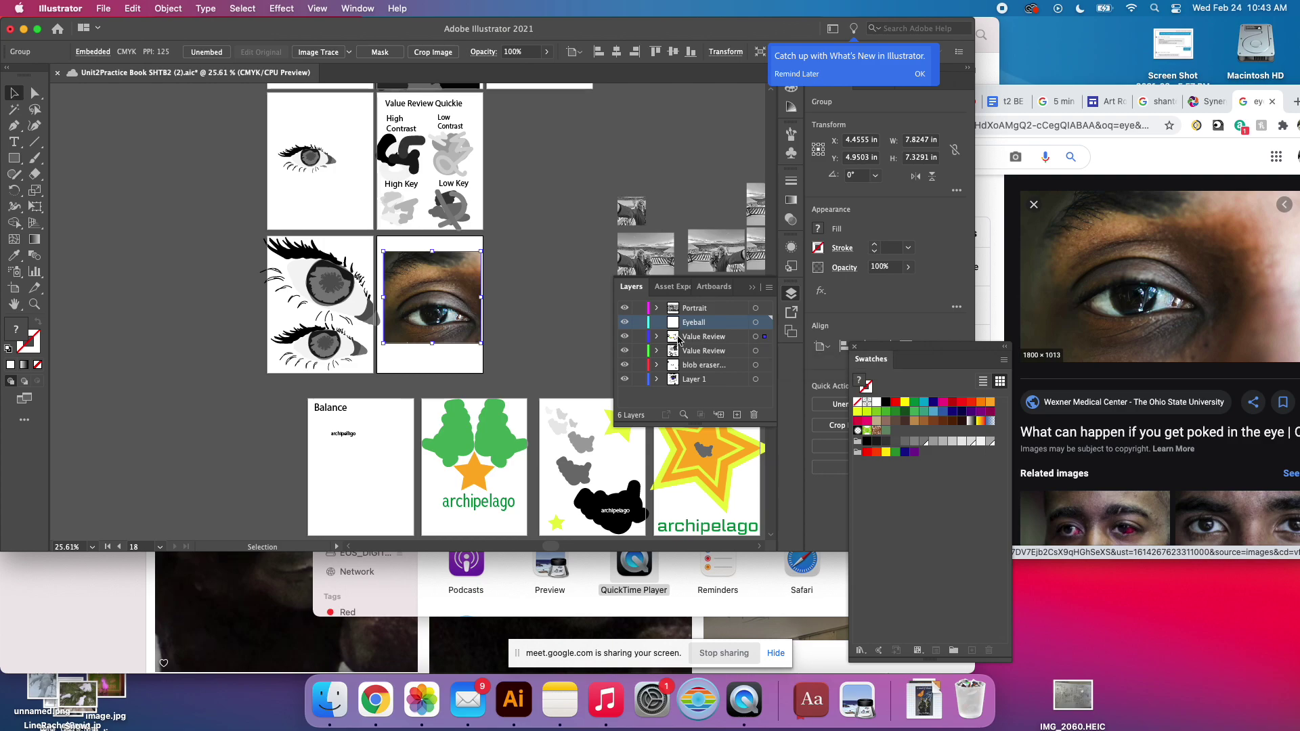
Move the eye photo from the upper Value Review layer into the Eyeball layer and collapse the Value Review layer.
{"action": "left_click", "coordinate": [656, 336]}
{"action": "left_click", "coordinate": [697, 336]}
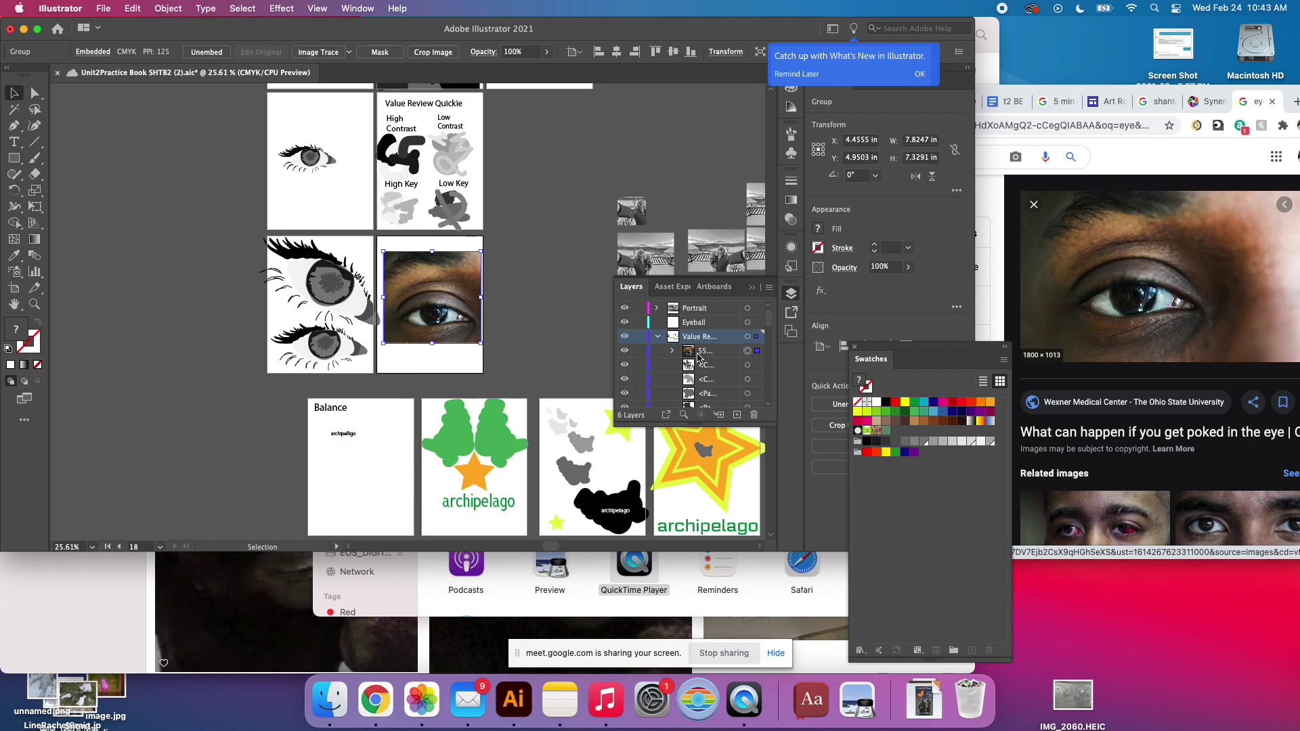
{"action": "left_click", "coordinate": [697, 352]}
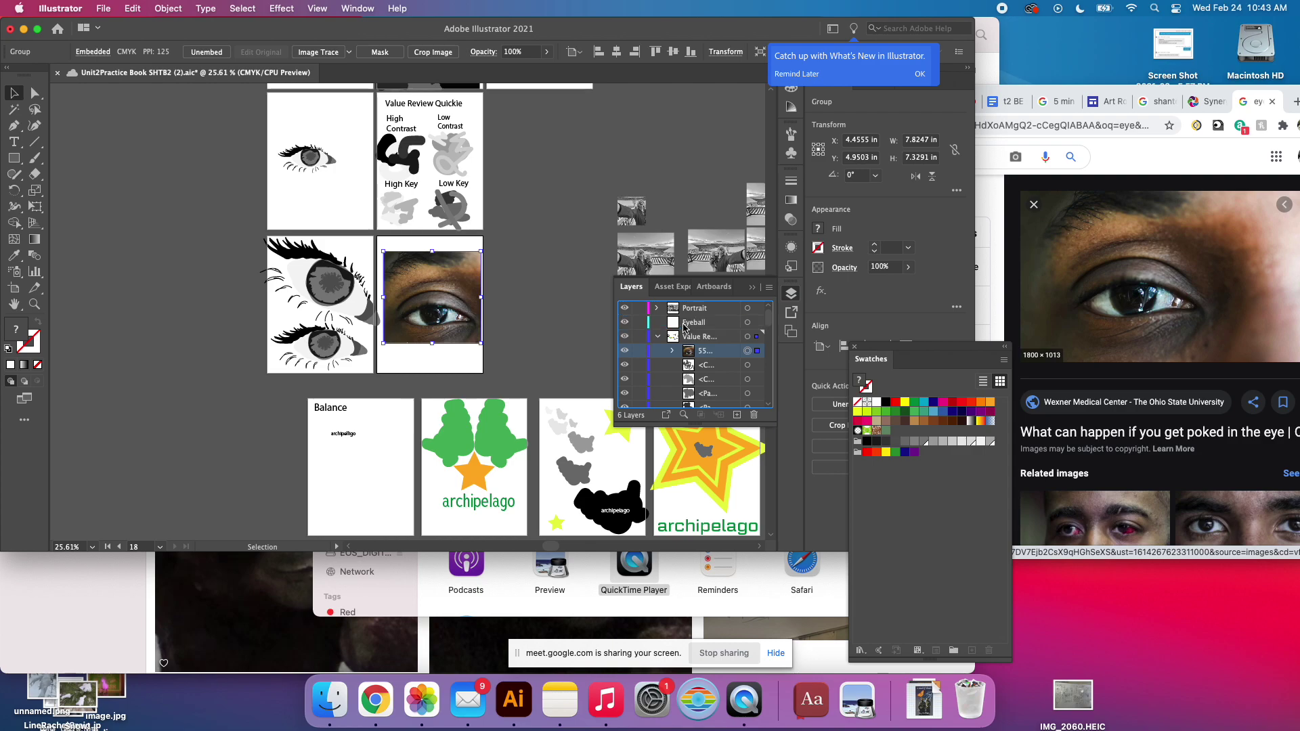
{"action": "left_click_drag", "start_coordinate": [684, 327], "coordinate": [691, 324]}
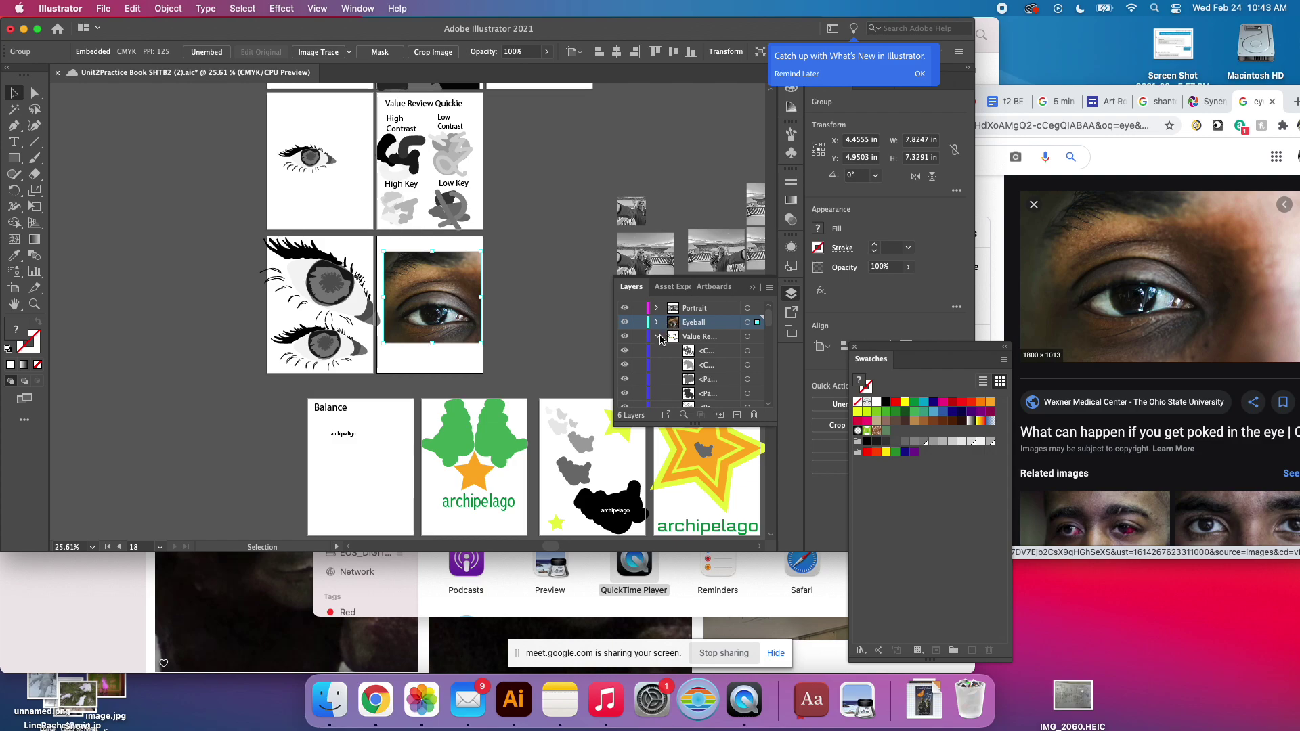
{"action": "left_click", "coordinate": [657, 336]}
Lock every layer except Eyeball.
{"action": "left_click", "coordinate": [640, 337]}
{"action": "left_click", "coordinate": [639, 351]}
{"action": "left_click", "coordinate": [640, 365]}
{"action": "left_click", "coordinate": [639, 380]}
{"action": "left_click", "coordinate": [640, 309]}
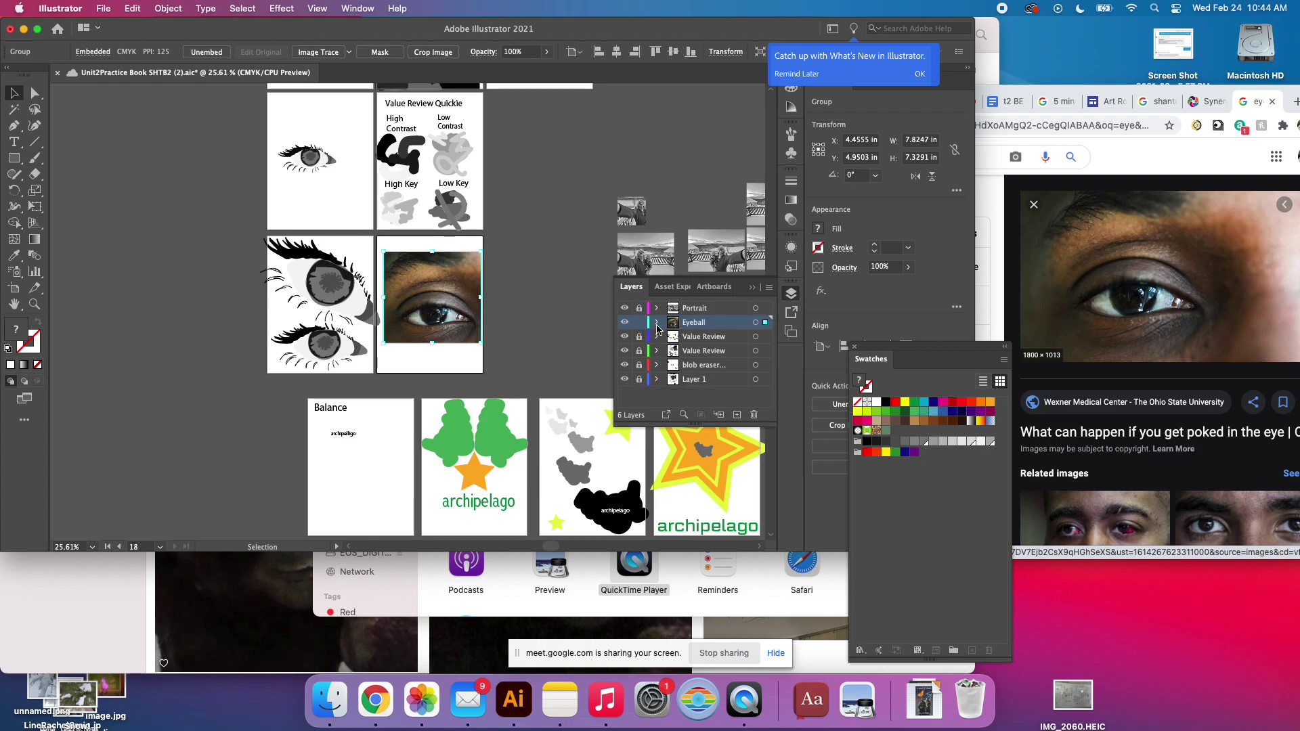
Lock the eye photo inside the Eyeball layer and save the document.
{"action": "left_click", "coordinate": [656, 323]}
{"action": "left_click", "coordinate": [711, 339]}
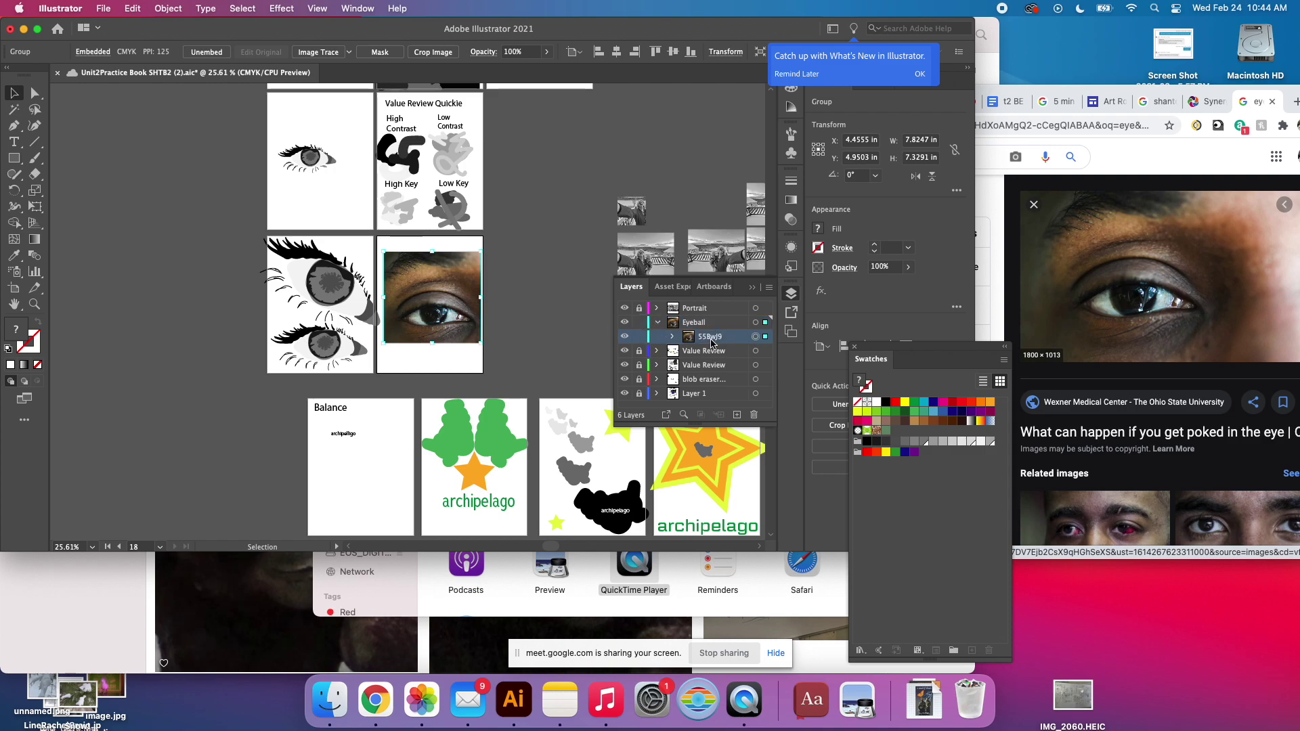
{"action": "left_click", "coordinate": [640, 338]}
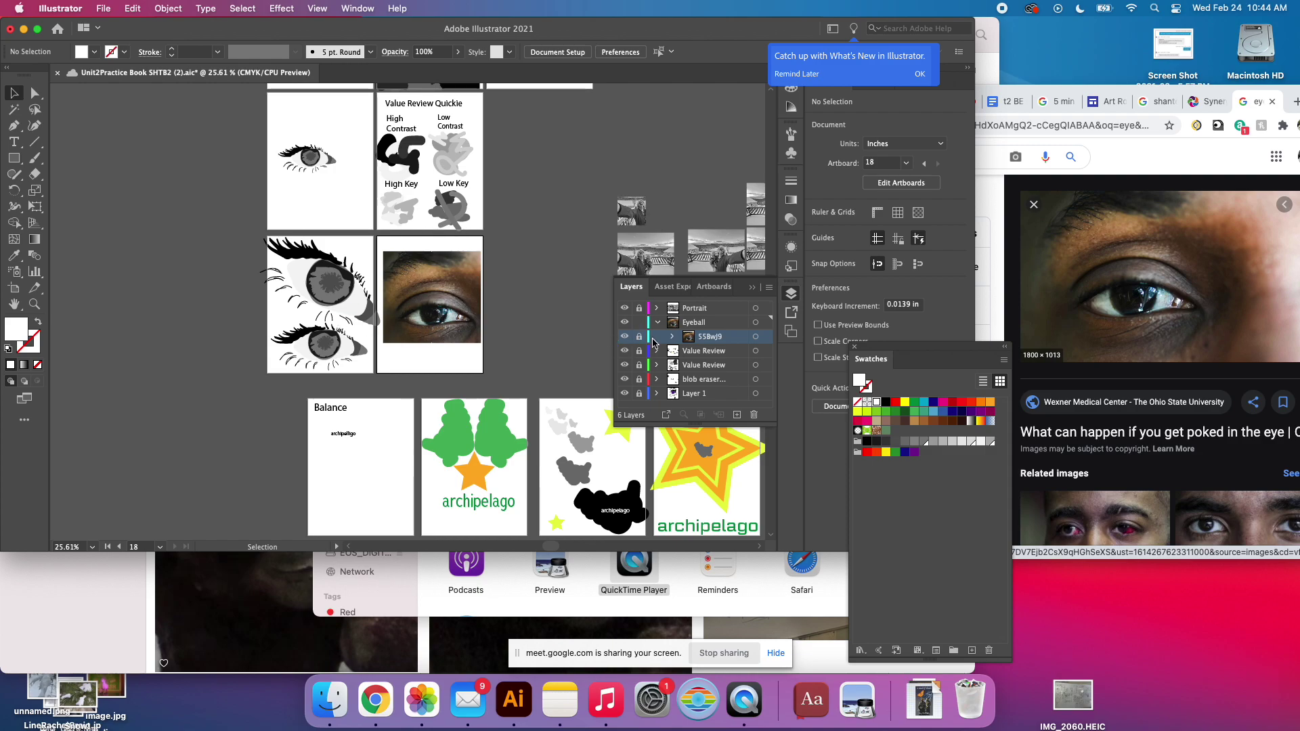
{"action": "key", "text": "super+s"}
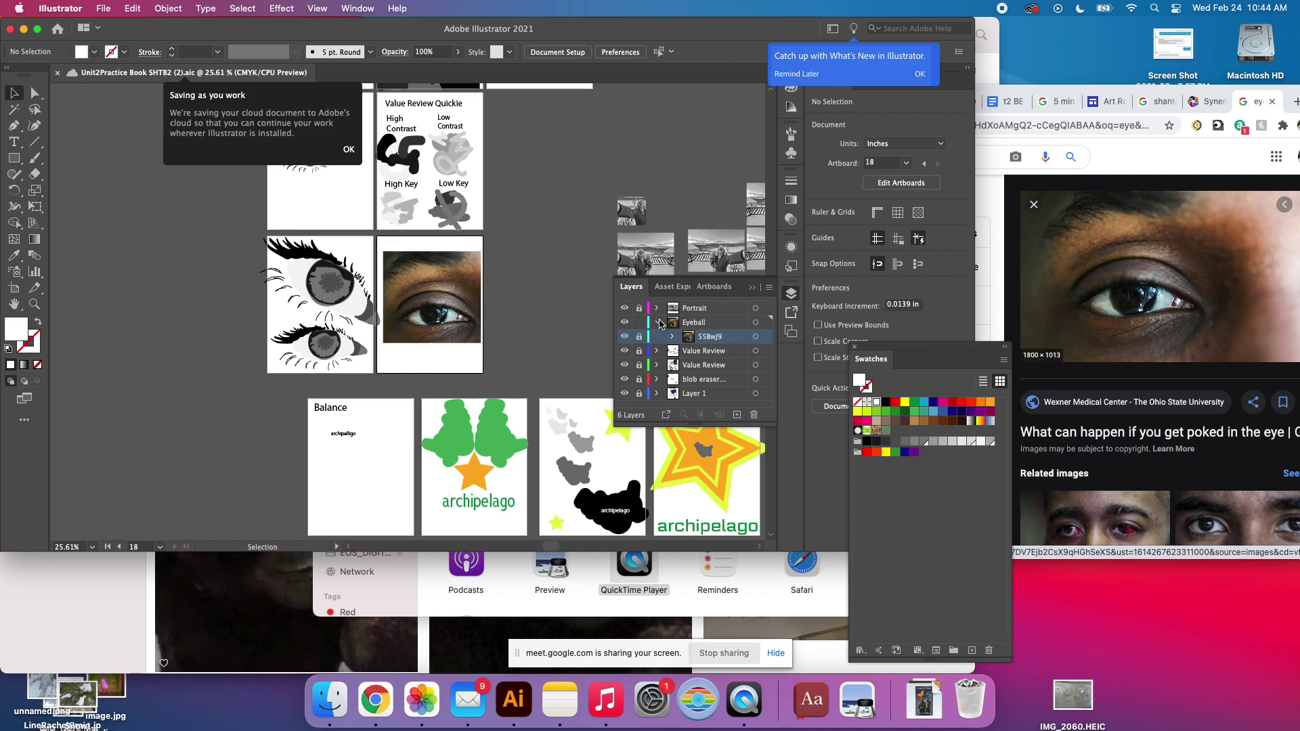
{"action": "left_click", "coordinate": [661, 323]}
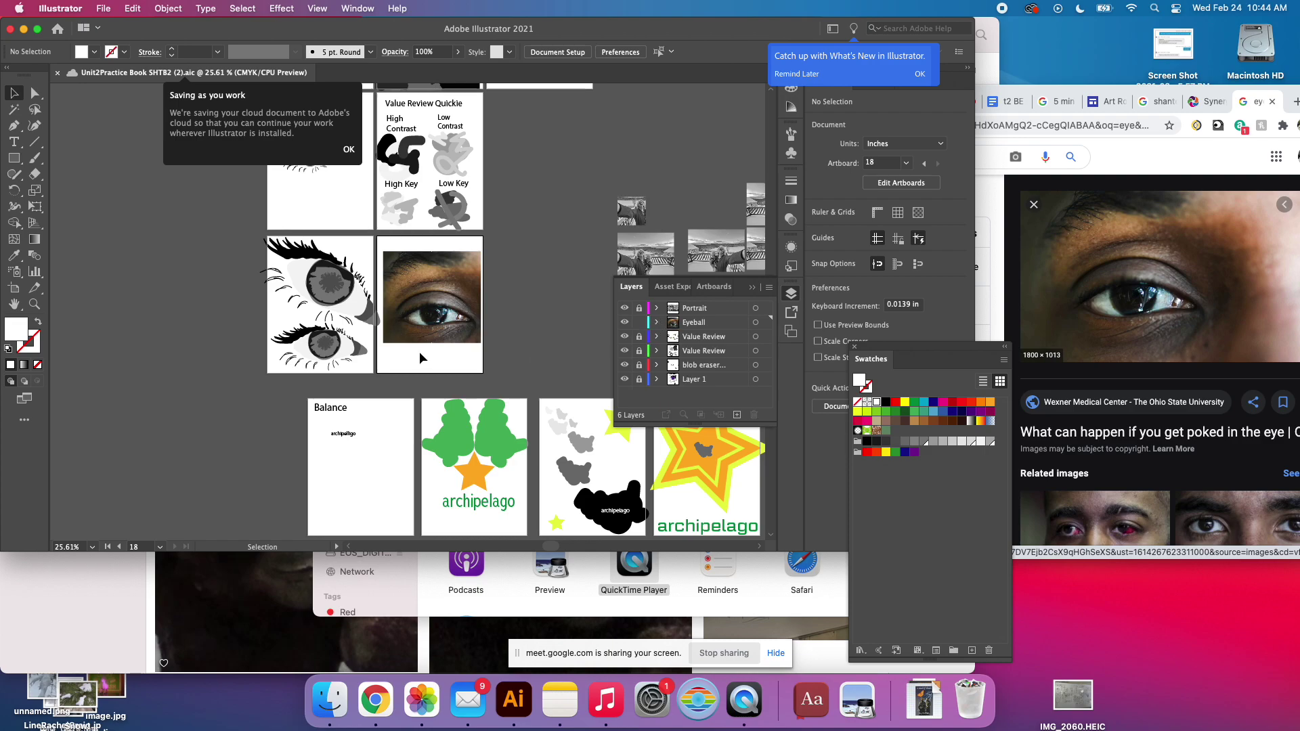
Check the video meeting in Chrome, return to Illustrator and widen its window.
{"action": "left_click", "coordinate": [1274, 102]}
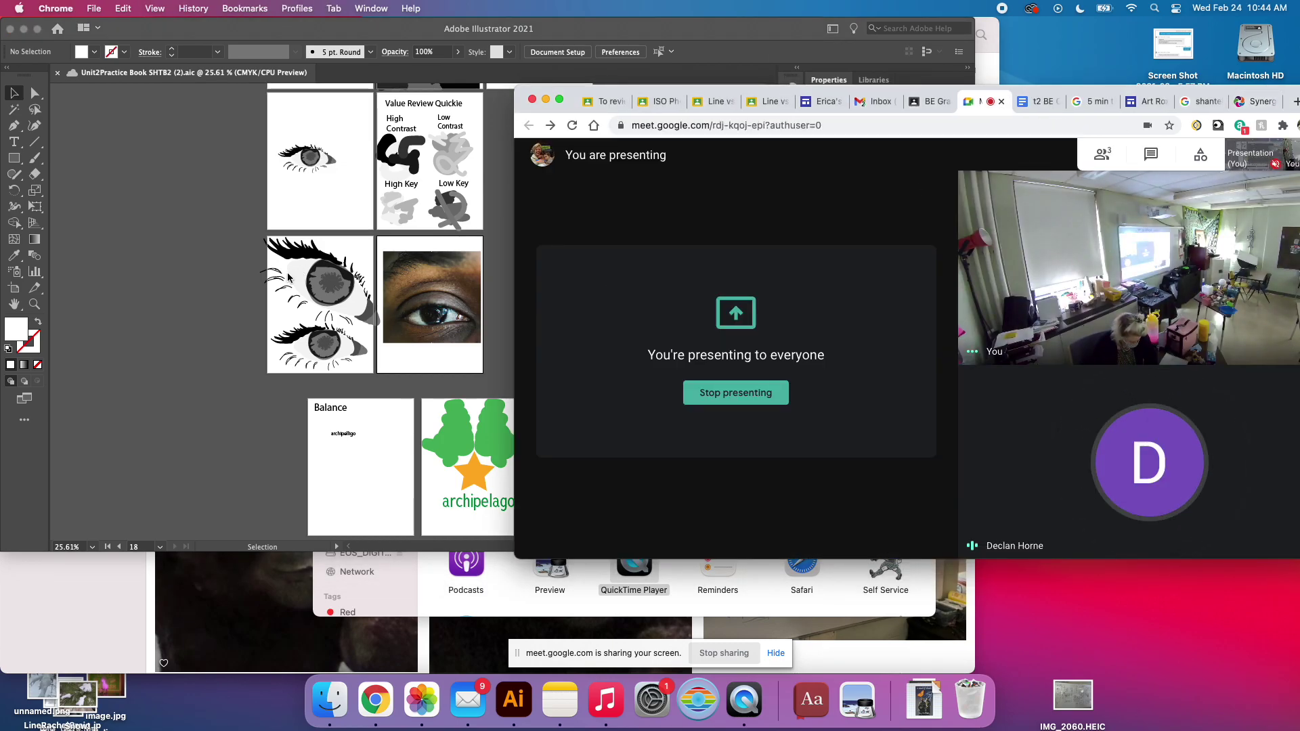
{"action": "left_click", "coordinate": [200, 300]}
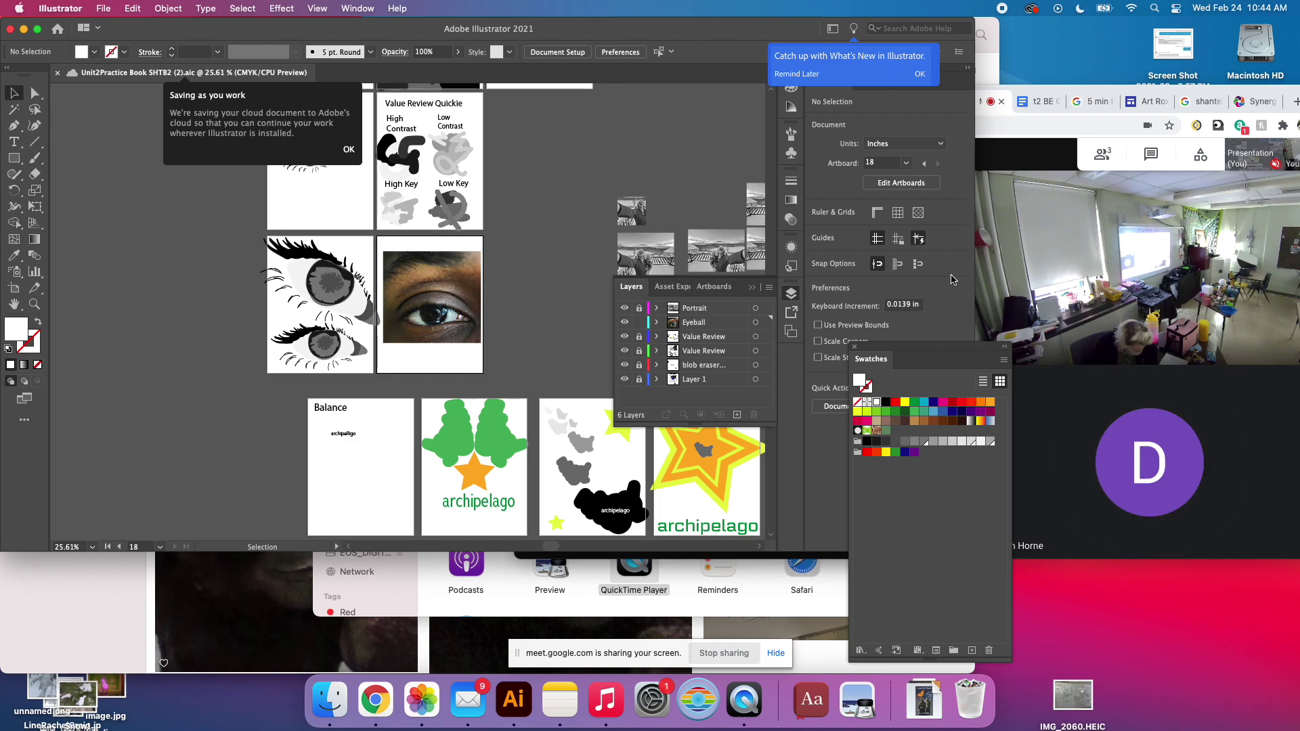
{"action": "left_click_drag", "start_coordinate": [974, 279], "coordinate": [1027, 278]}
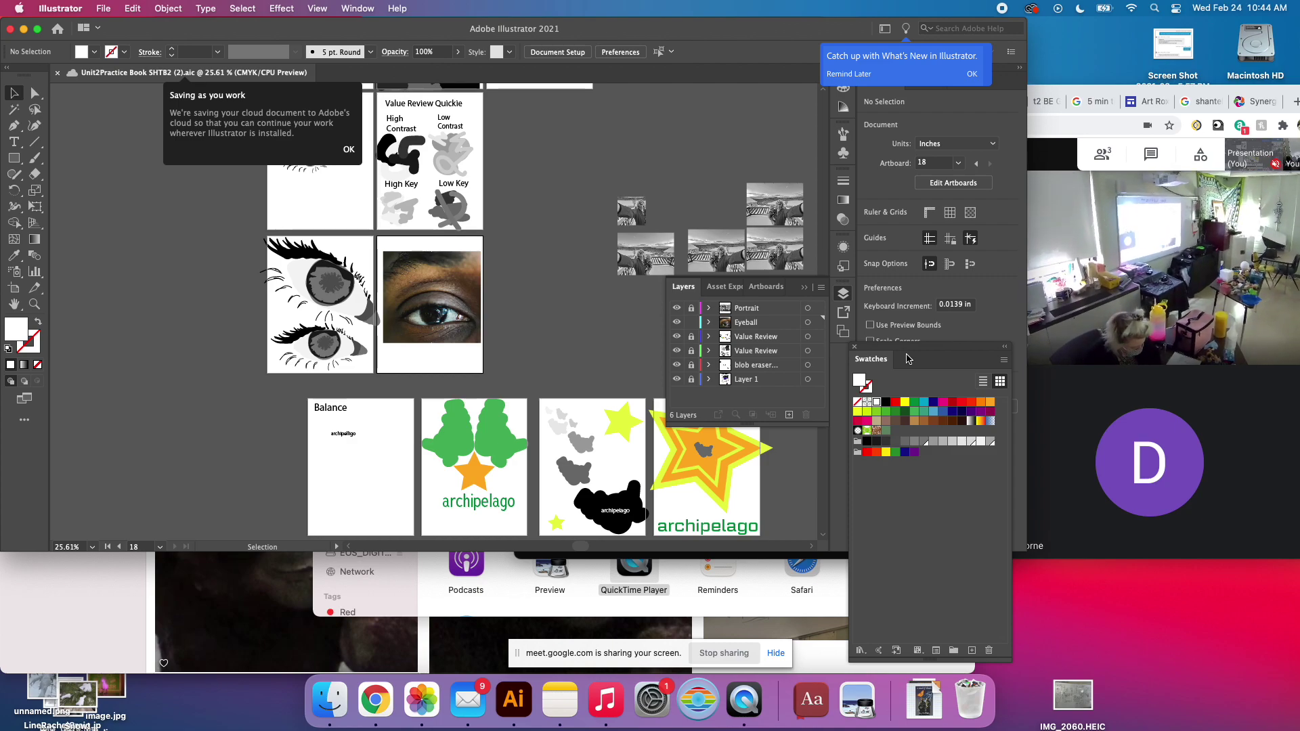
Activate the Blob Brush tool with the eye photo's artboard enlarged in view.
{"action": "scroll", "coordinate": [462, 365], "scroll_direction": "up", "scroll_amount": 3}
{"action": "scroll", "coordinate": [461, 358], "scroll_direction": "up", "scroll_amount": 3}
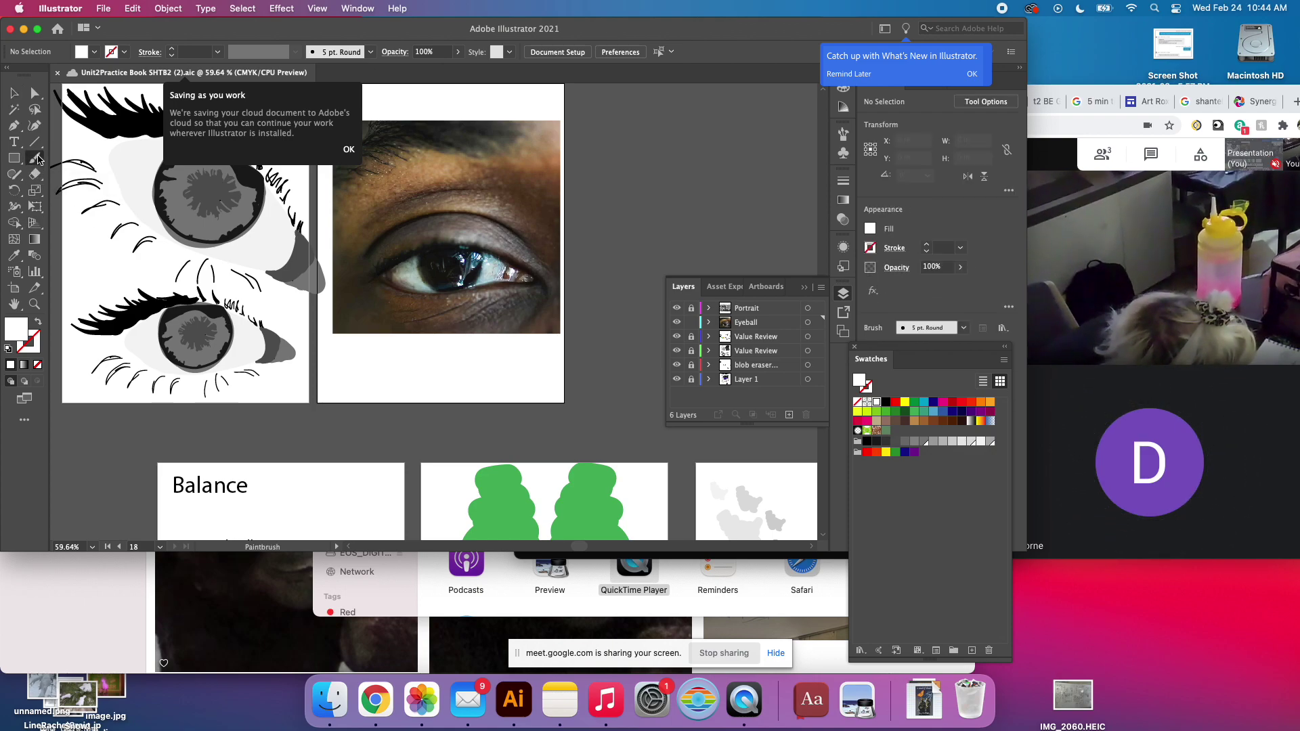
{"action": "left_click", "coordinate": [36, 158]}
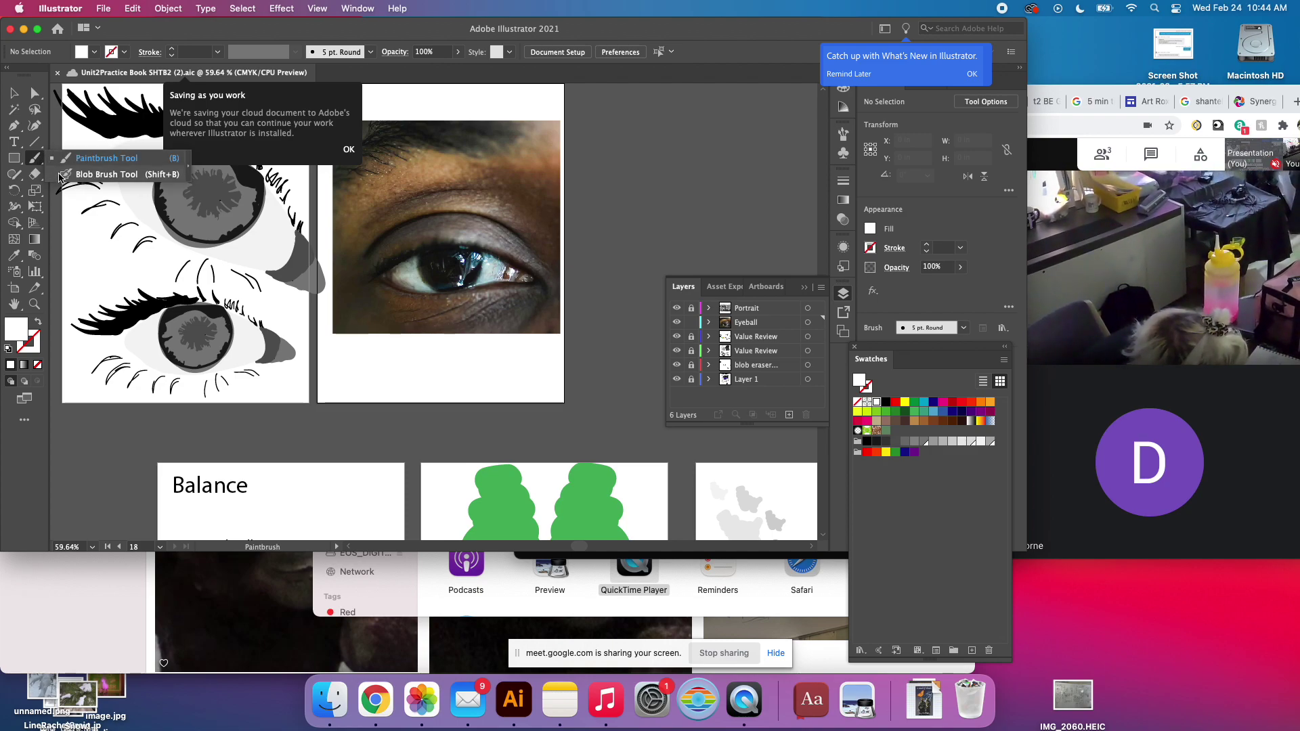
{"action": "left_click", "coordinate": [65, 174]}
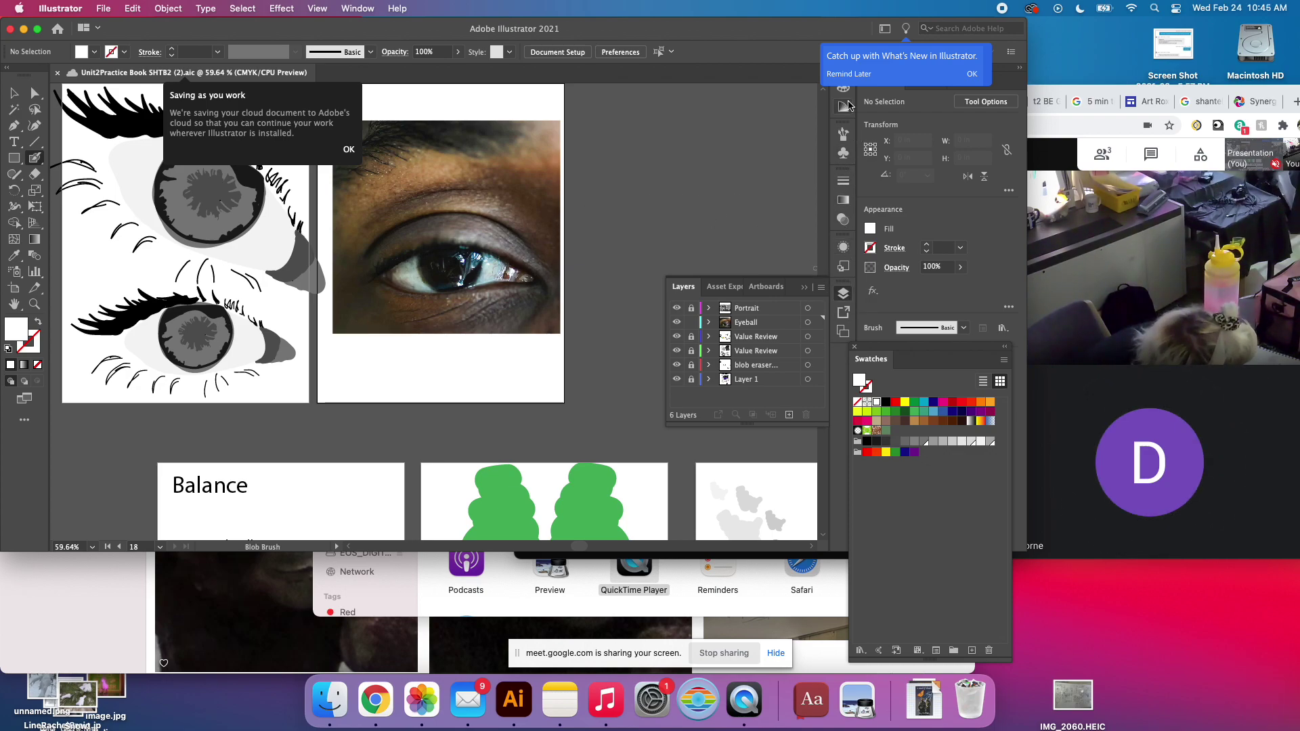
Dismiss the What's New notice and close the Learn panel.
{"action": "left_click", "coordinate": [973, 75]}
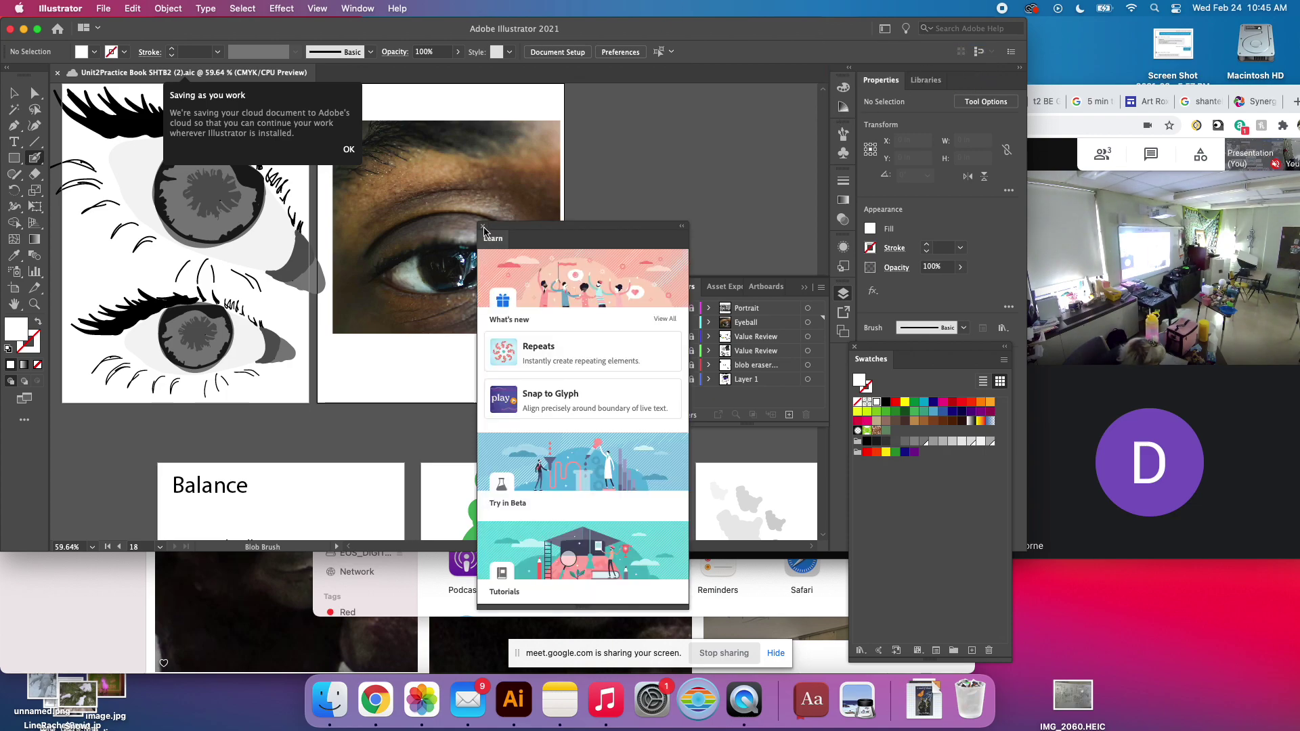
{"action": "left_click", "coordinate": [483, 228]}
Hide the Swatches panel and show it again.
{"action": "left_click", "coordinate": [357, 8]}
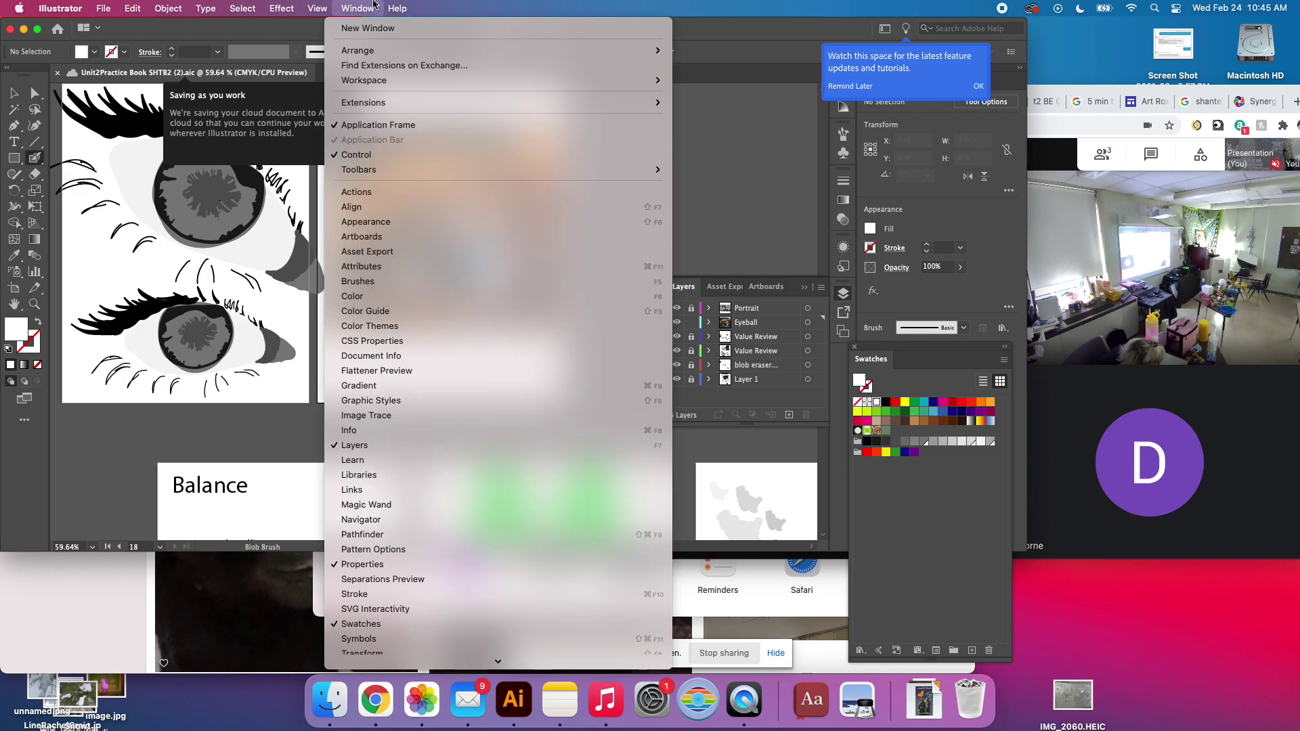
{"action": "left_click", "coordinate": [399, 627]}
{"action": "left_click", "coordinate": [361, 8]}
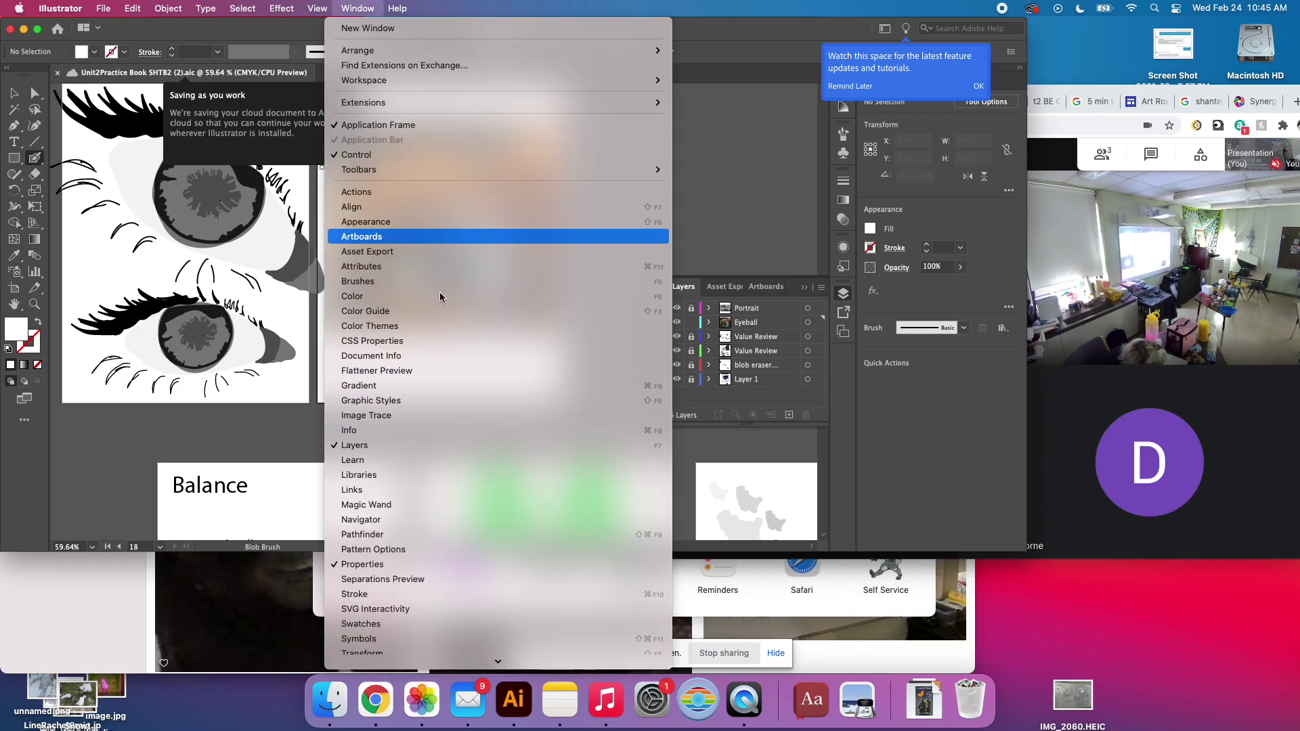
{"action": "left_click", "coordinate": [379, 626]}
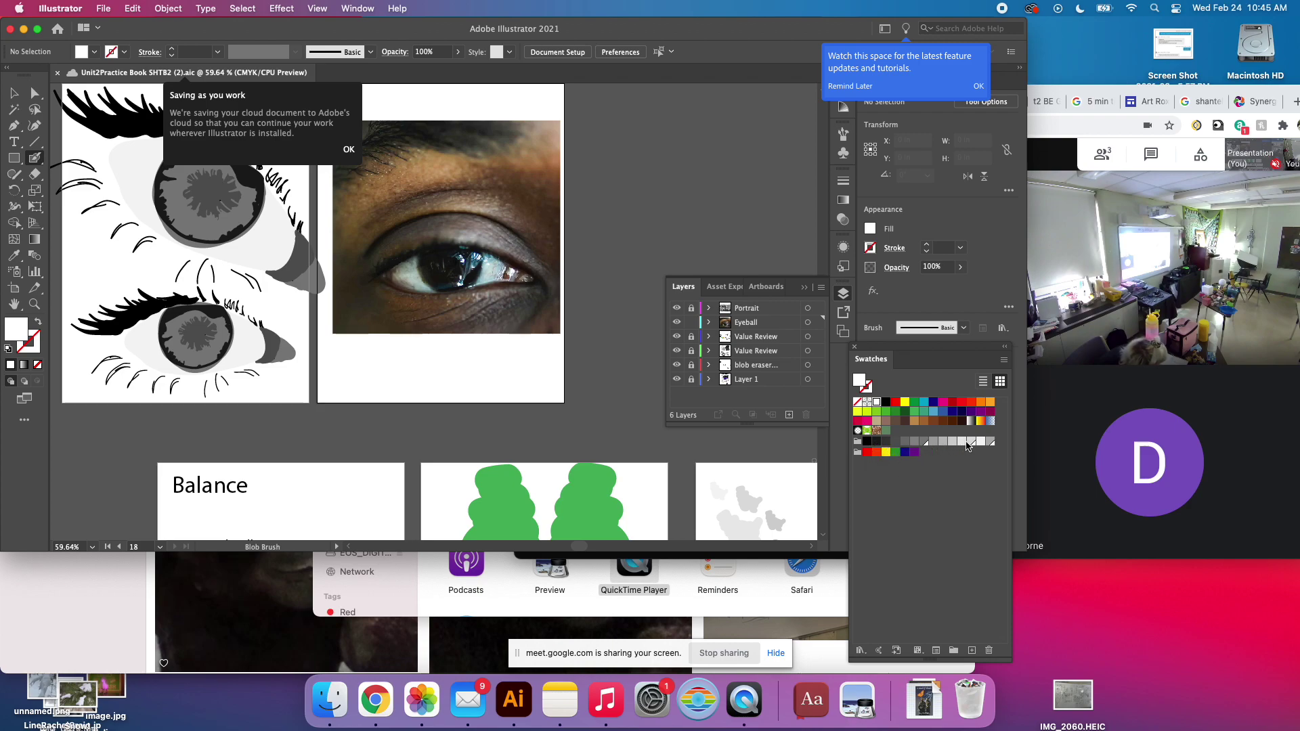
Create a new global CMYK swatch from the K=15 grey with K at 25% and the name C=0 M=0 Y=0 K=25.
{"action": "left_click", "coordinate": [857, 442]}
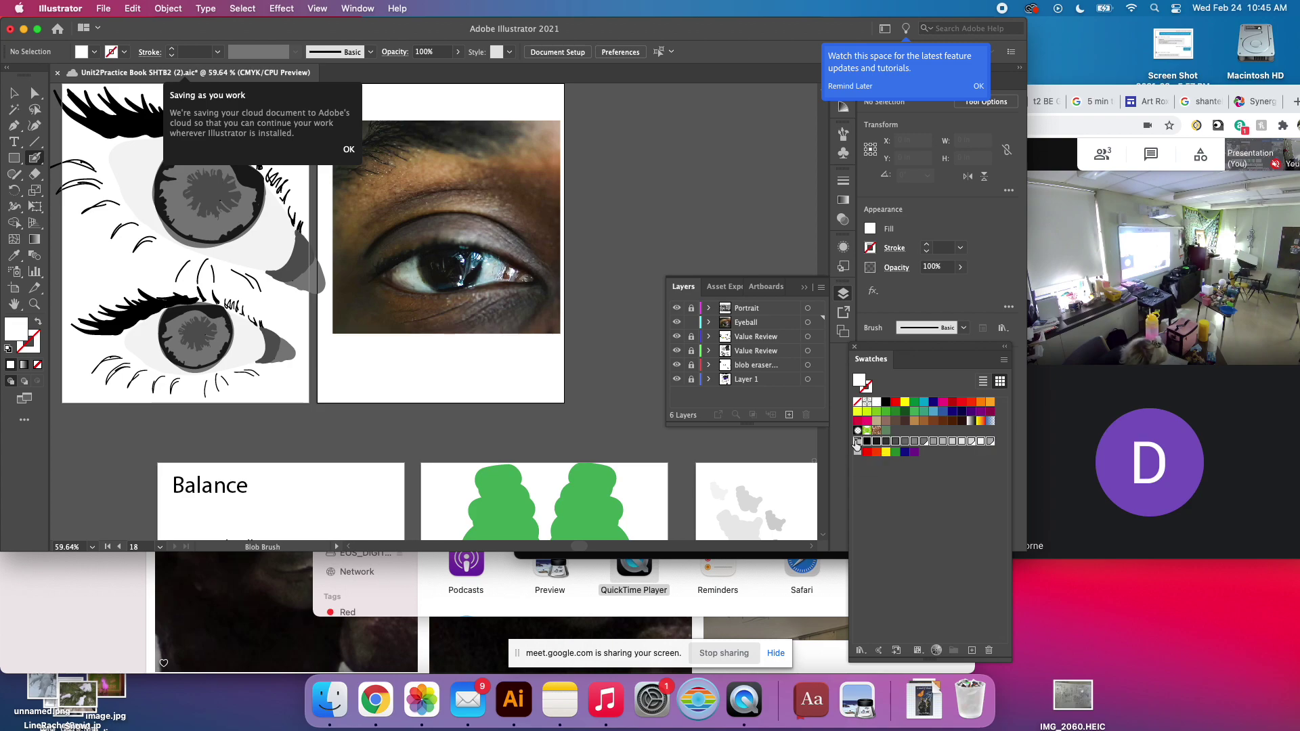
{"action": "left_click", "coordinate": [952, 464]}
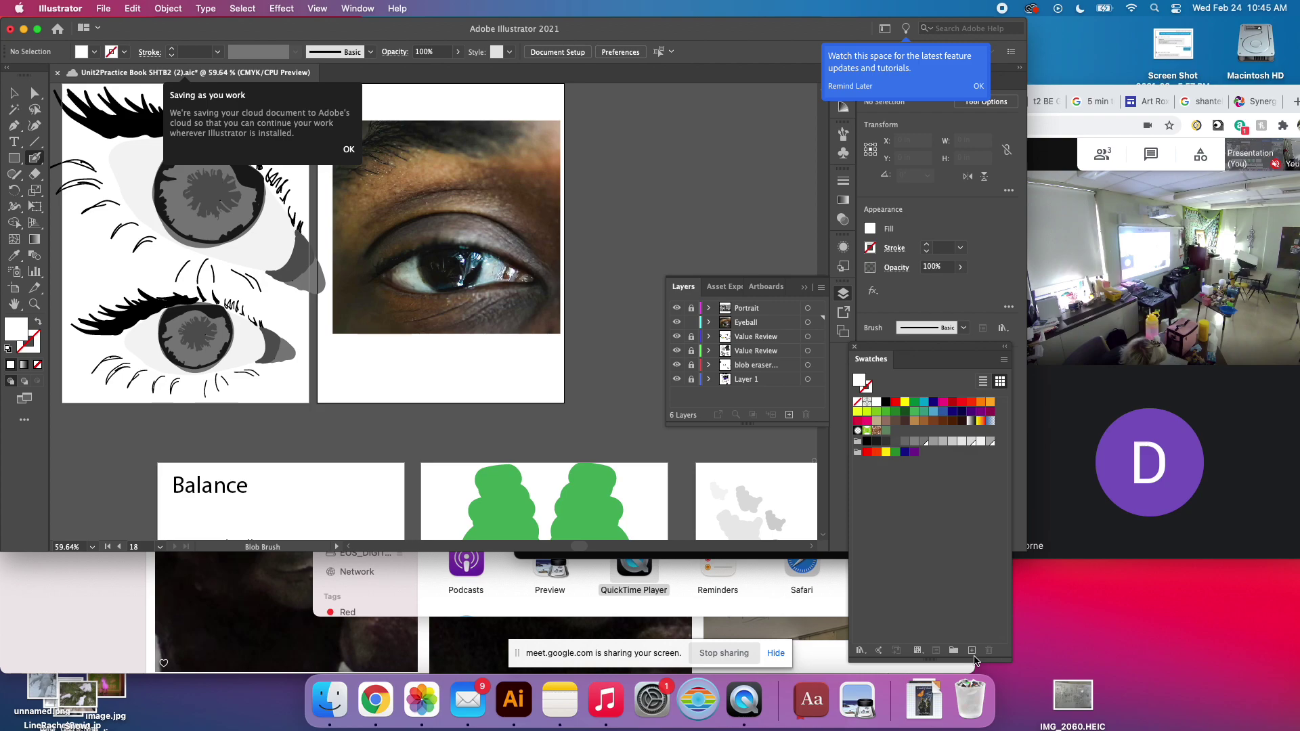
{"action": "left_click", "coordinate": [972, 443]}
{"action": "left_click", "coordinate": [973, 652]}
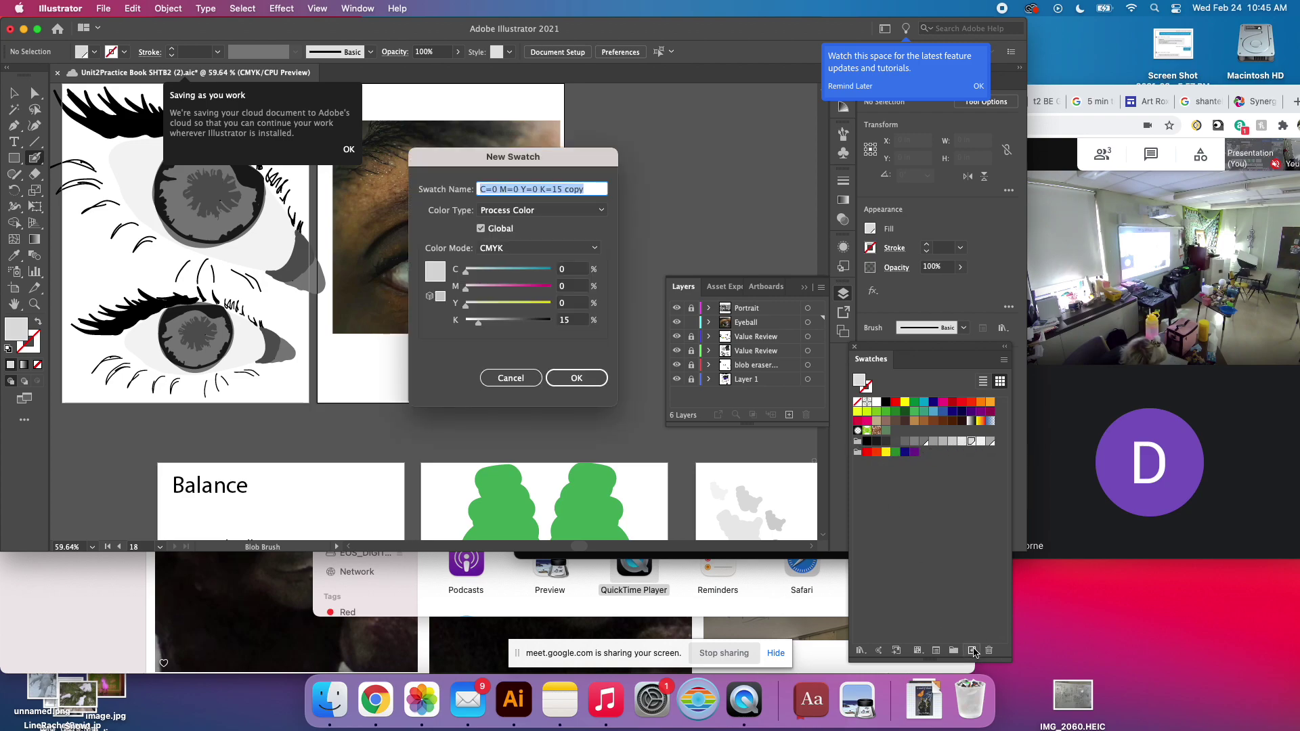
{"action": "left_click", "coordinate": [594, 190]}
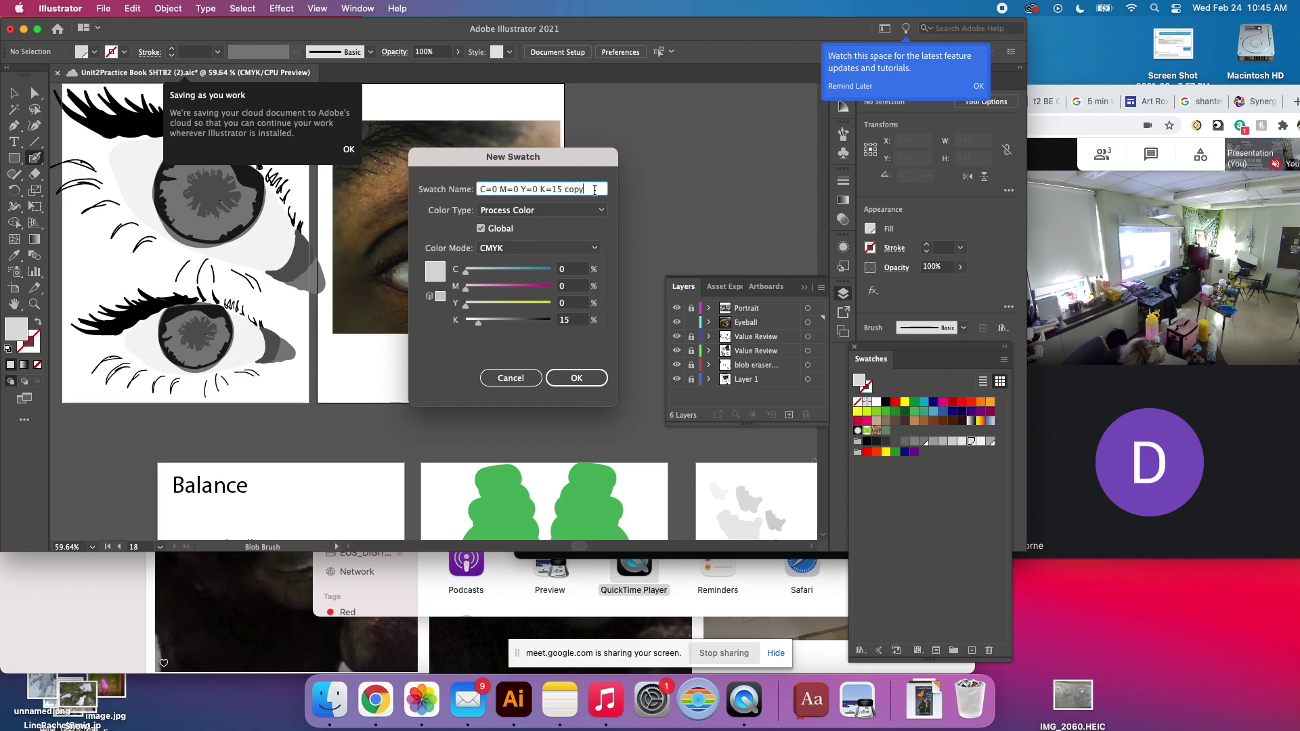
{"action": "double_click", "coordinate": [573, 321]}
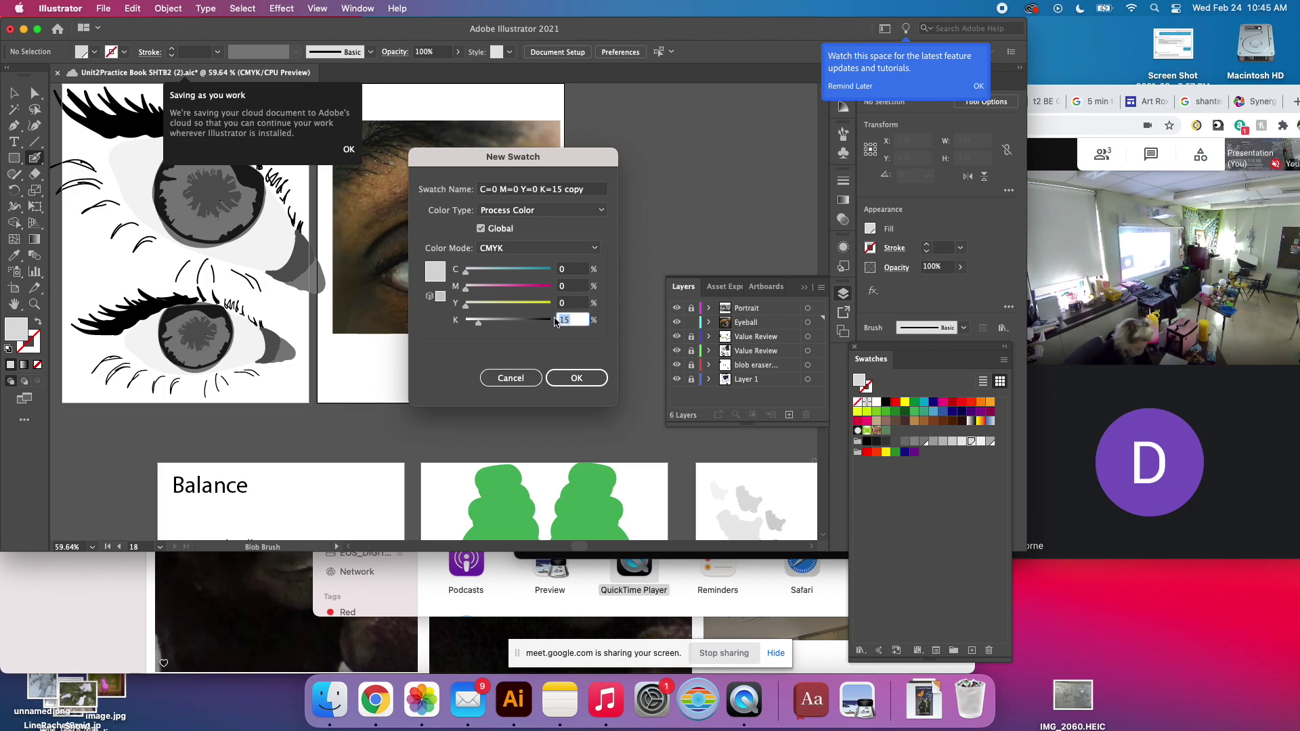
{"action": "type", "text": "25"}
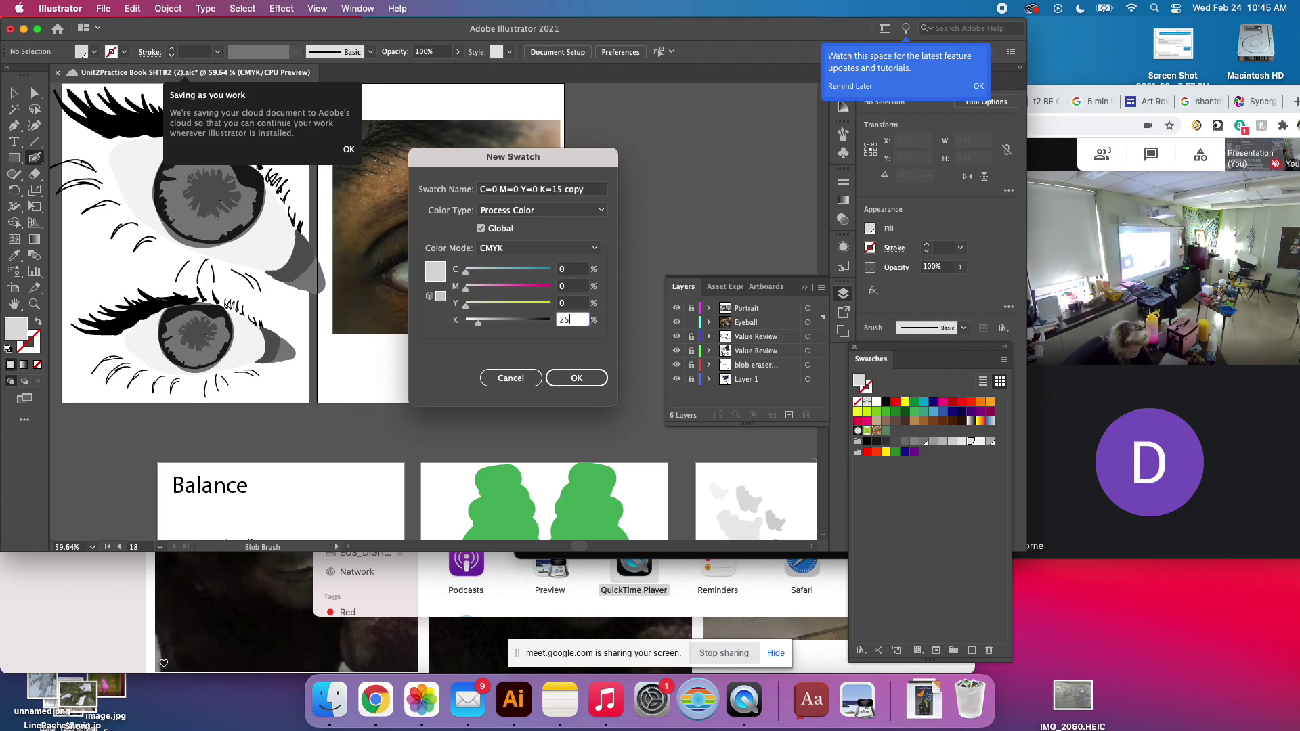
{"action": "left_click", "coordinate": [560, 193]}
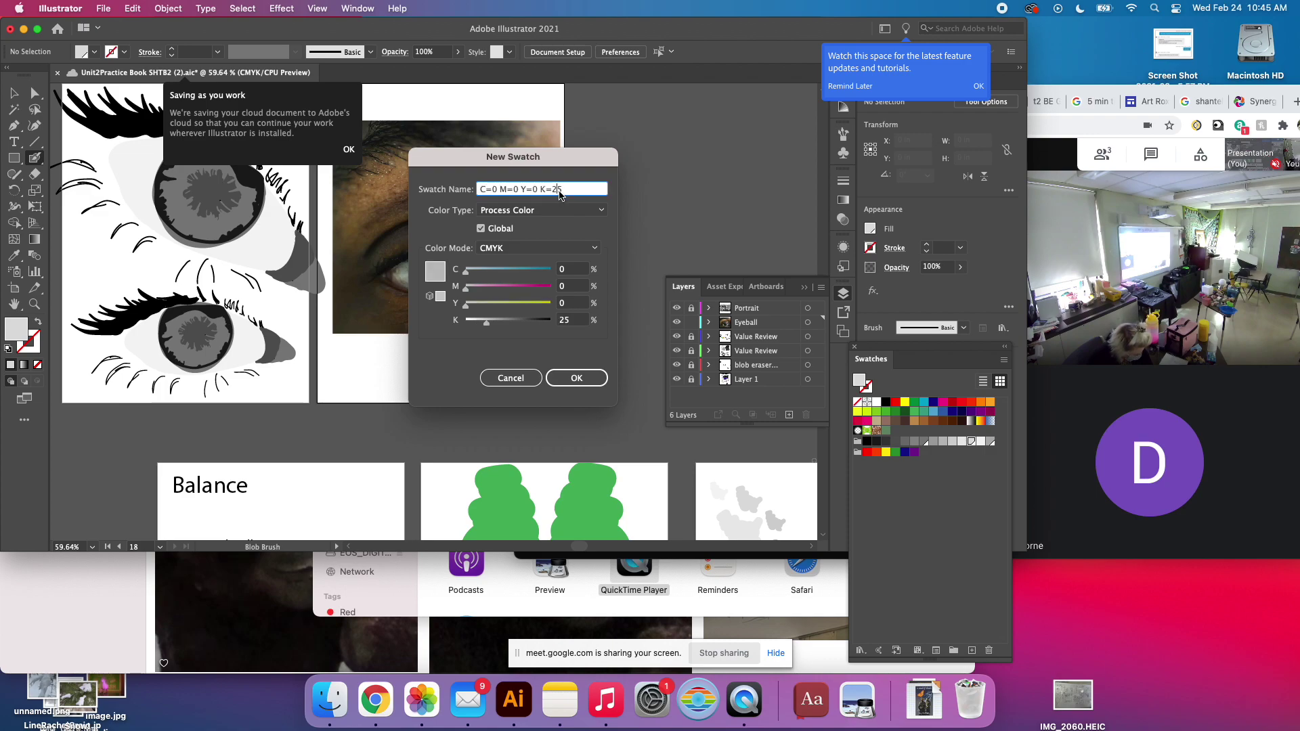
{"action": "left_click", "coordinate": [577, 377]}
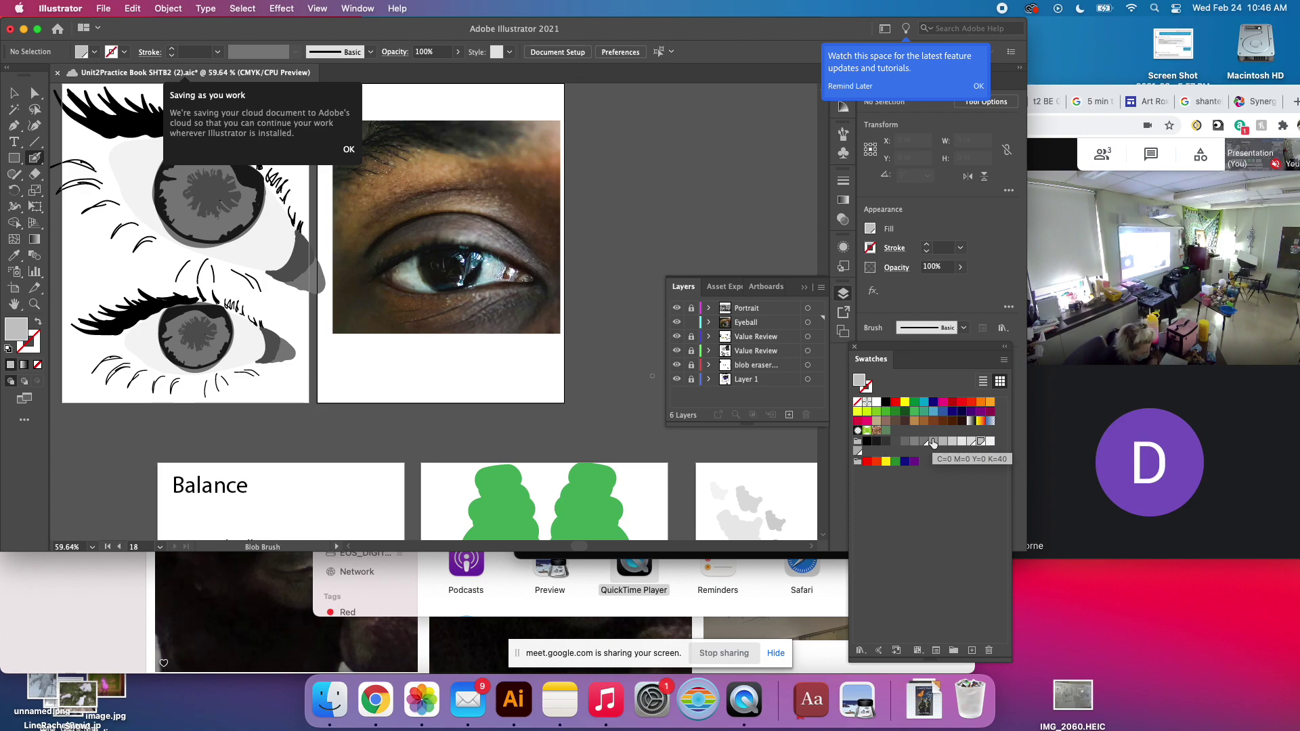
Choose the lightest grey swatch and paint a Blob Brush stroke along the upper eyelid edge from the eye's inner corner.
{"action": "left_click", "coordinate": [991, 443]}
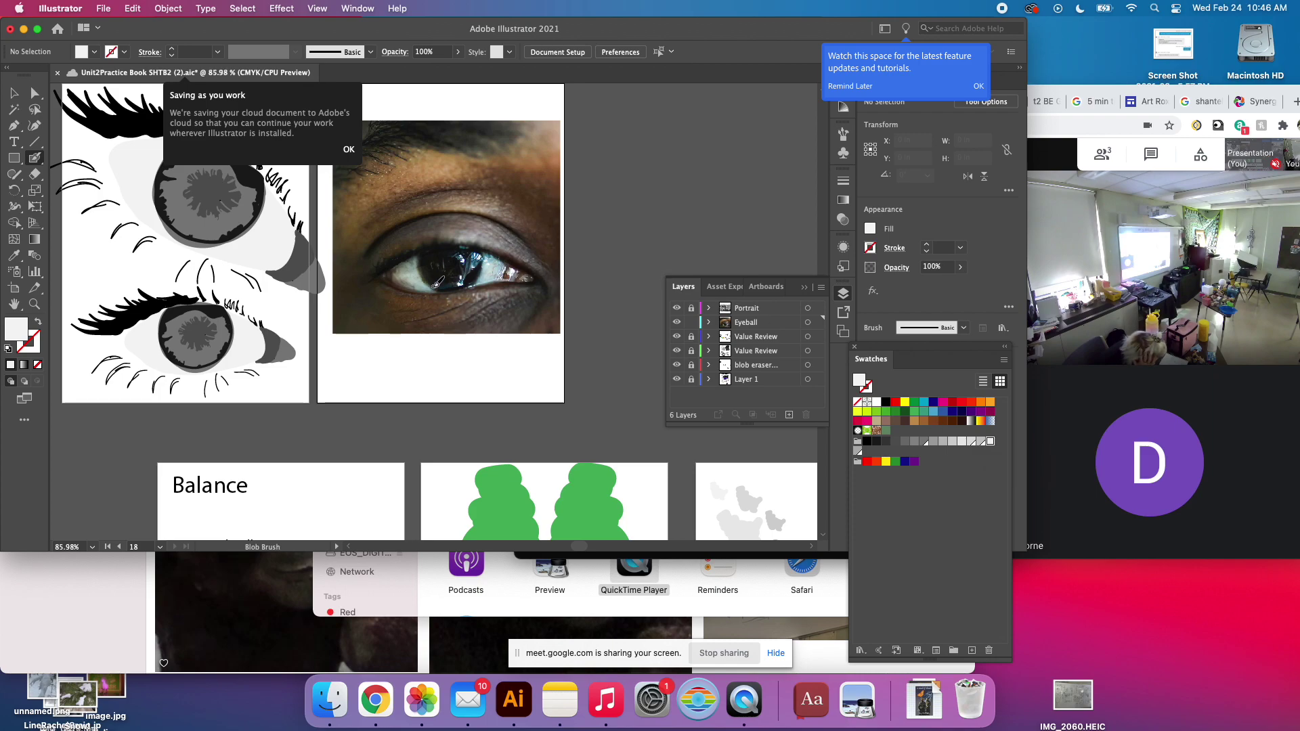
{"action": "scroll", "coordinate": [437, 283], "scroll_direction": "up", "scroll_amount": 3}
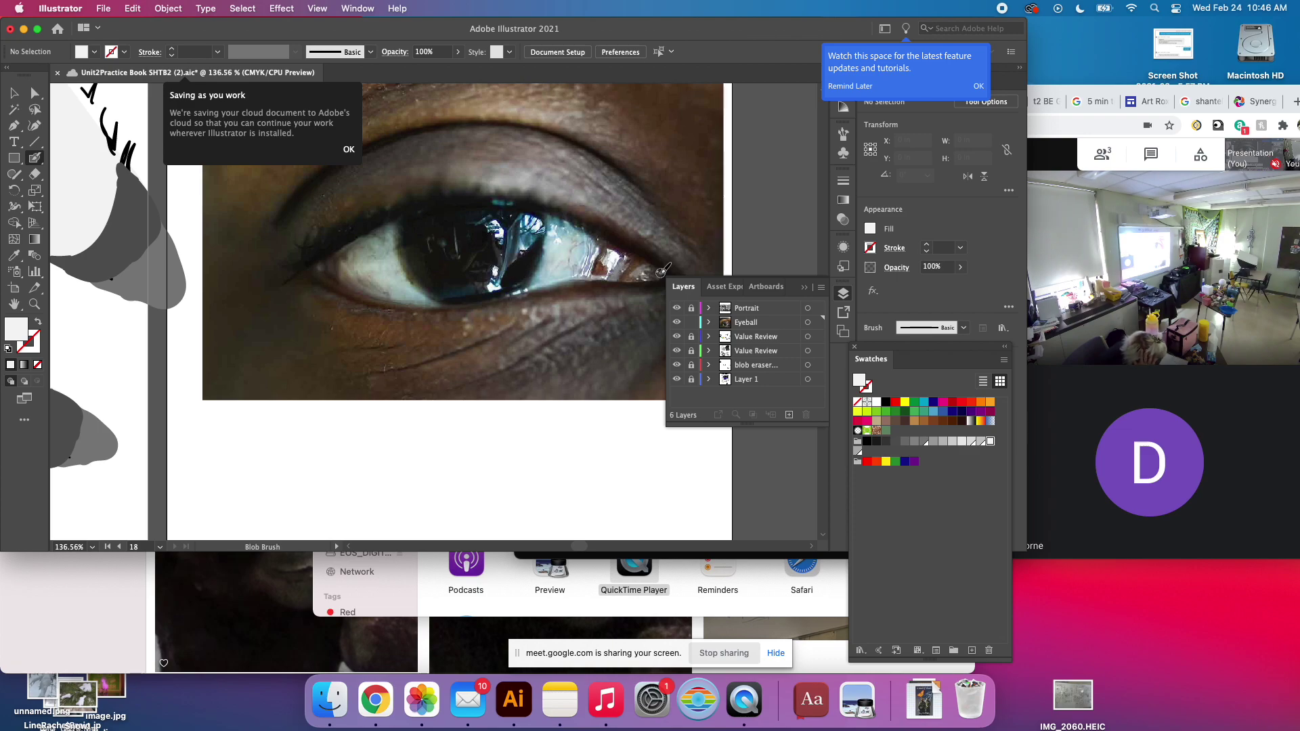
{"action": "left_click_drag", "start_coordinate": [661, 272], "coordinate": [570, 230]}
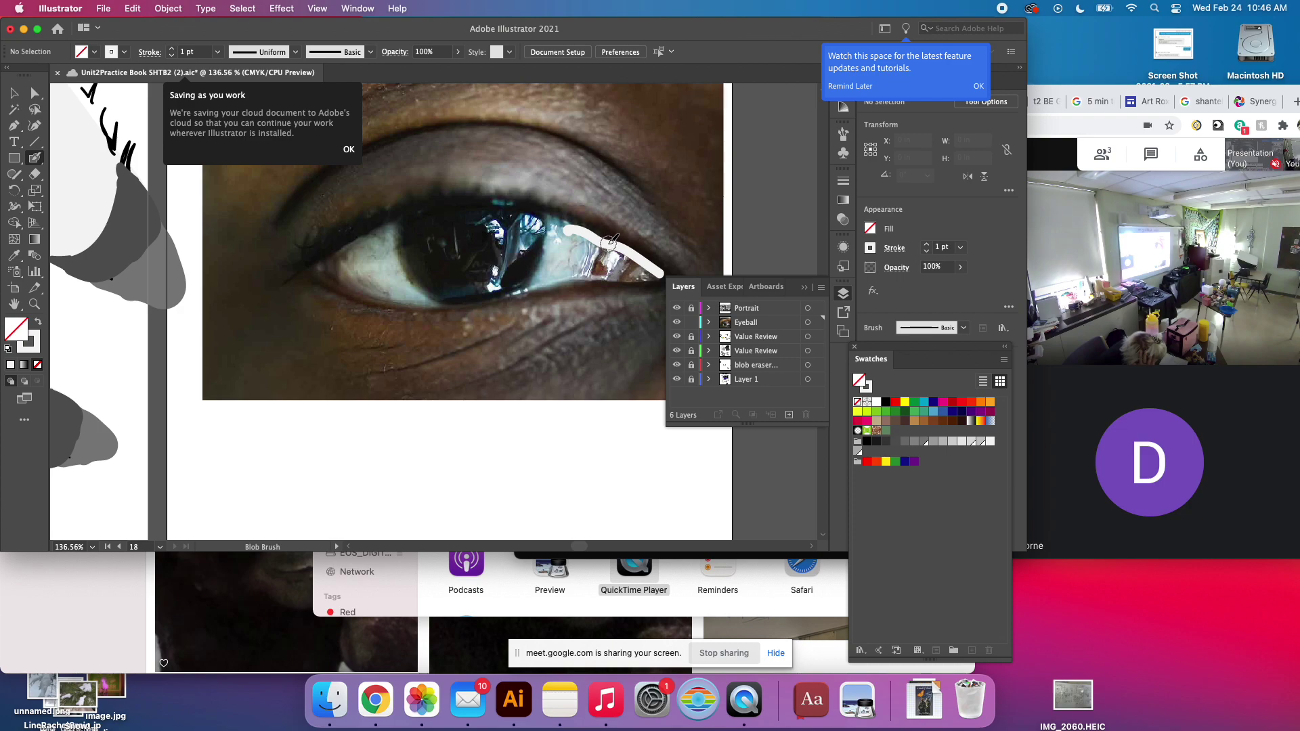
Try extending the upper eyelid stroke to the outer corner and retouching it, and undo the last strokes.
{"action": "mouse_move", "coordinate": [638, 260]}
{"action": "left_mouse_down"}
{"action": "mouse_move", "coordinate": [586, 232]}
{"action": "mouse_move", "coordinate": [500, 225]}
{"action": "mouse_move", "coordinate": [572, 226]}
{"action": "mouse_move", "coordinate": [551, 219]}
{"action": "mouse_move", "coordinate": [424, 218]}
{"action": "mouse_move", "coordinate": [444, 214]}
{"action": "mouse_move", "coordinate": [386, 224]}
{"action": "mouse_move", "coordinate": [330, 266]}
{"action": "left_mouse_up"}
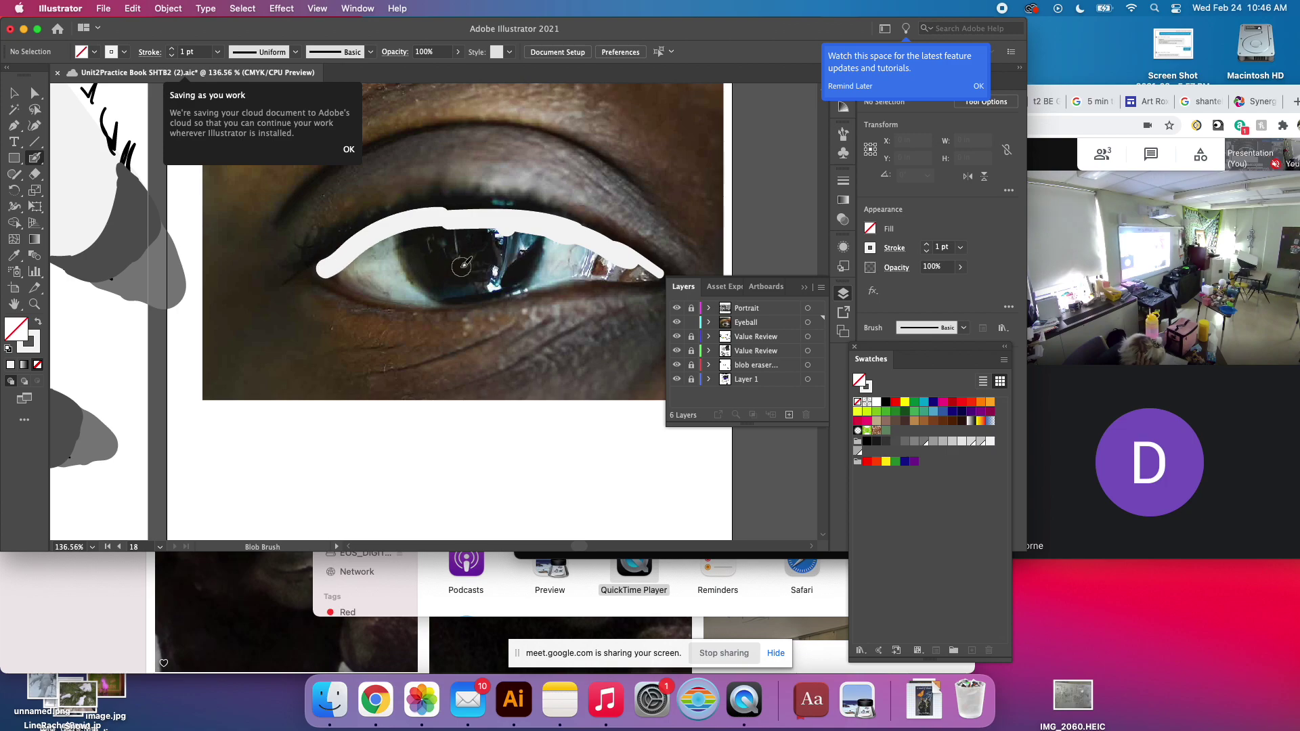
{"action": "key", "text": "super+z"}
{"action": "key", "text": "super+z"}
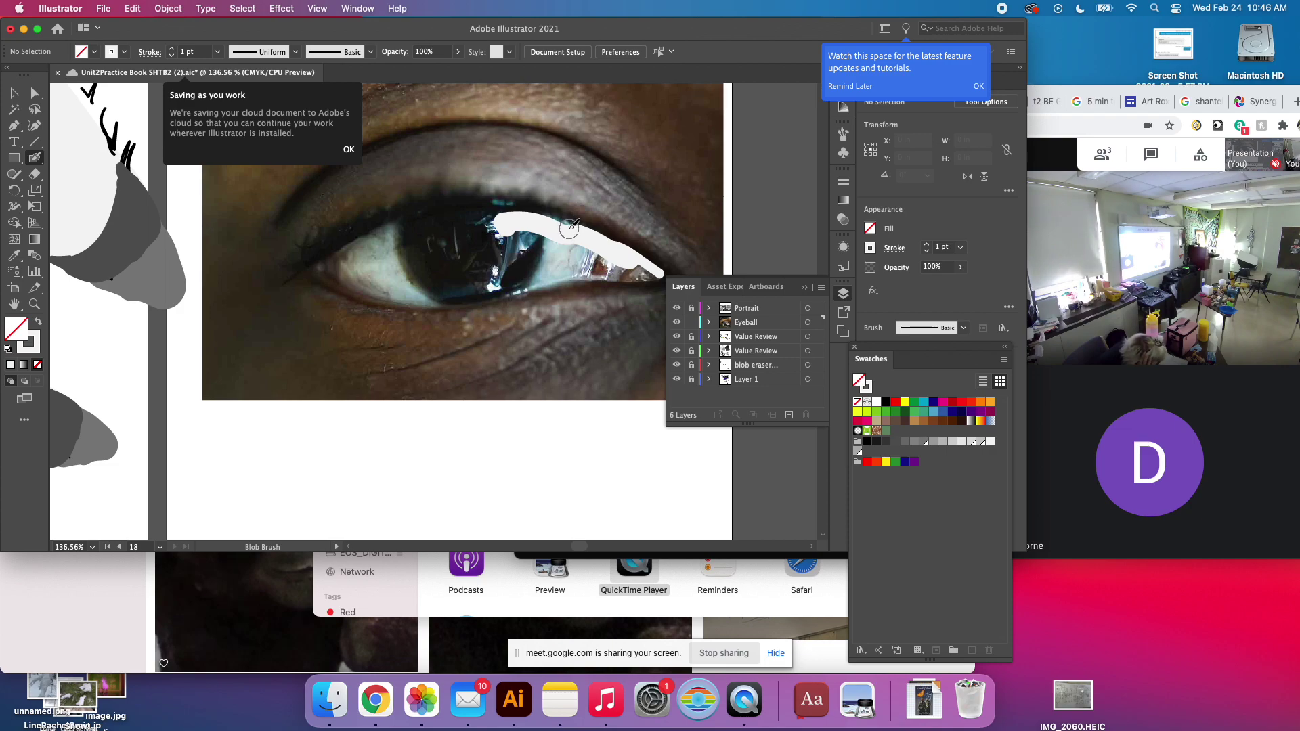
{"action": "mouse_move", "coordinate": [568, 228]}
{"action": "left_mouse_down"}
{"action": "mouse_move", "coordinate": [501, 214]}
{"action": "mouse_move", "coordinate": [580, 226]}
{"action": "mouse_move", "coordinate": [617, 250]}
{"action": "left_mouse_up"}
{"action": "key", "text": "super+z"}
{"action": "key", "text": "super+z"}
Outline the whole visible eyeball in light grey with the Blob Brush, following the upper and lower eyelid edges from corner to corner.
{"action": "left_click_drag", "start_coordinate": [576, 227], "coordinate": [524, 211]}
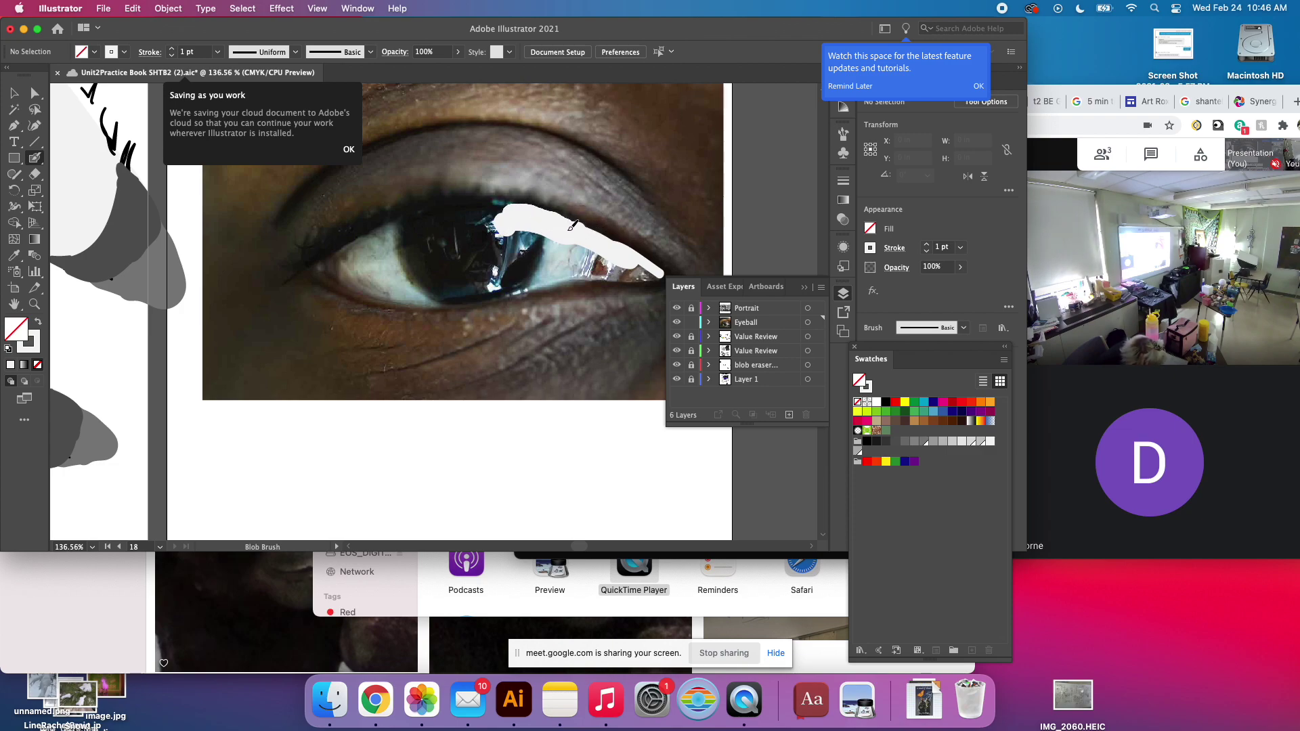
{"action": "left_click_drag", "start_coordinate": [646, 268], "coordinate": [633, 268]}
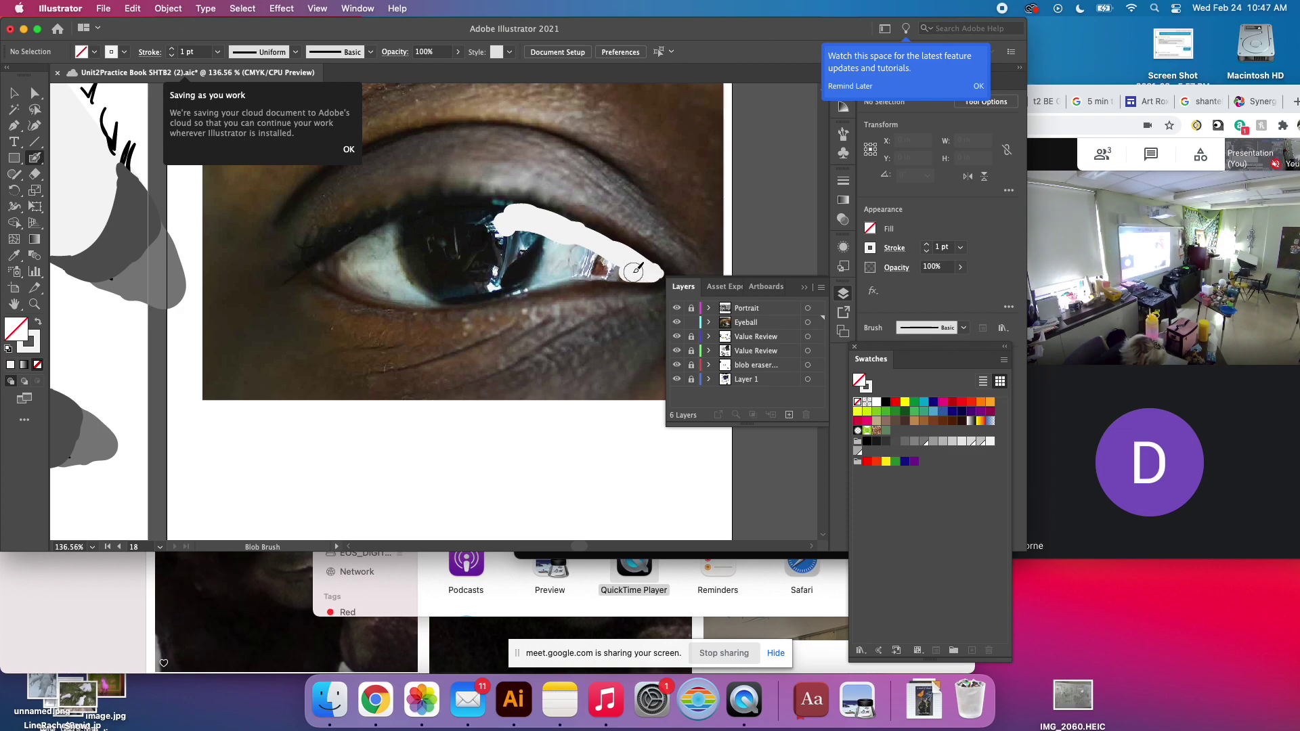
{"action": "left_click_drag", "start_coordinate": [633, 272], "coordinate": [541, 278]}
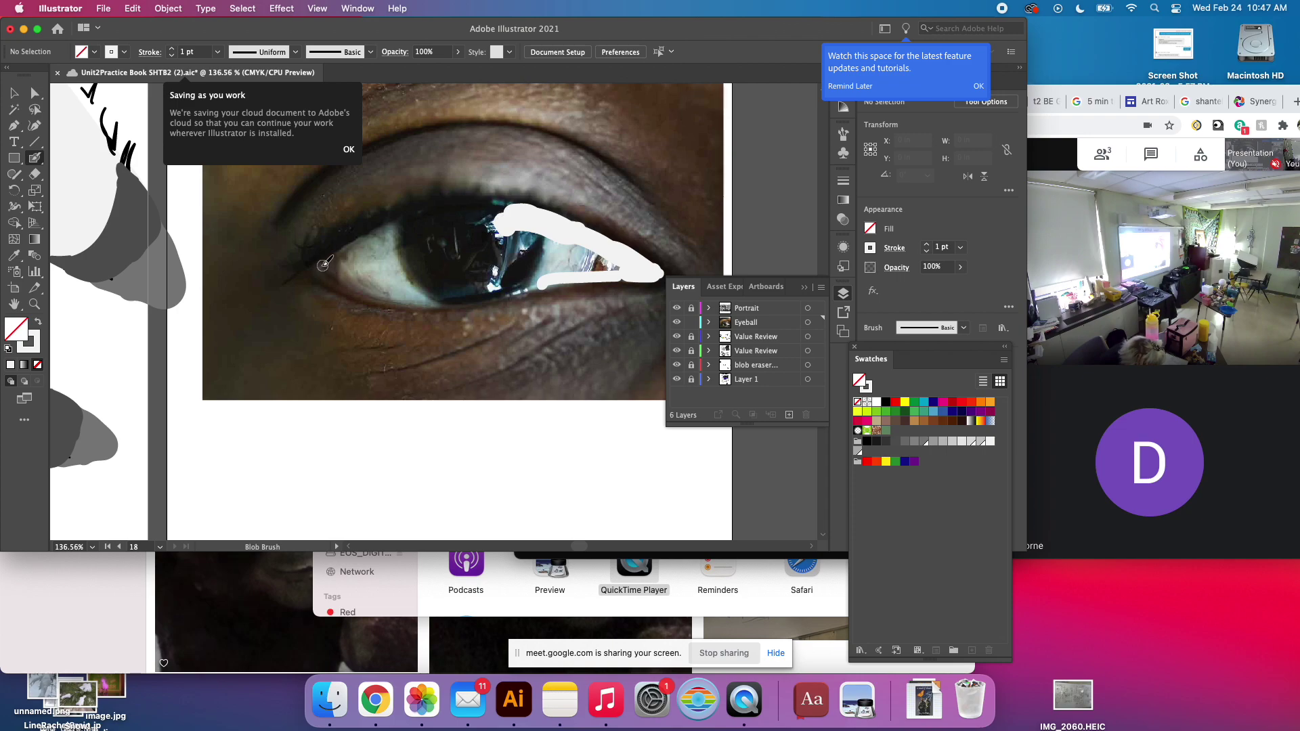
{"action": "mouse_move", "coordinate": [322, 269]}
{"action": "left_mouse_down"}
{"action": "mouse_move", "coordinate": [414, 216]}
{"action": "mouse_move", "coordinate": [503, 205]}
{"action": "left_mouse_up"}
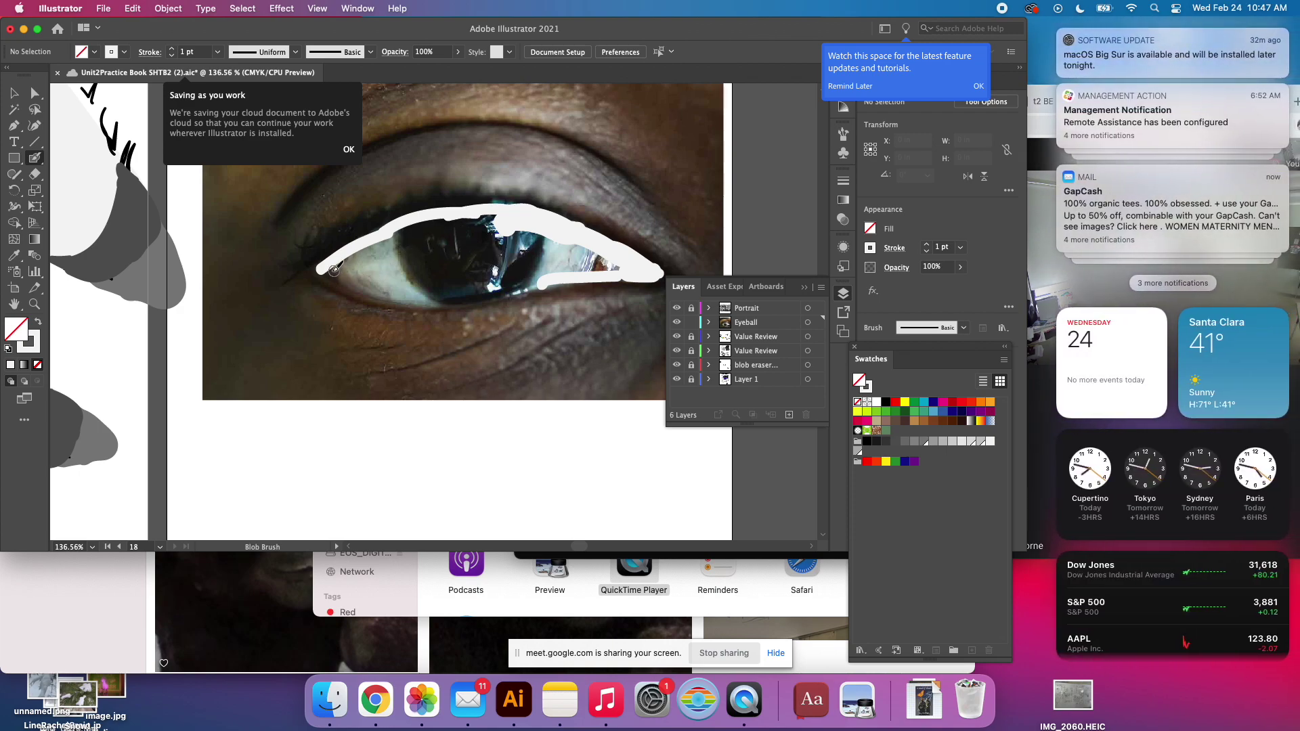
{"action": "left_click", "coordinate": [337, 270]}
{"action": "mouse_move", "coordinate": [342, 273]}
{"action": "left_mouse_down"}
{"action": "mouse_move", "coordinate": [429, 305]}
{"action": "mouse_move", "coordinate": [522, 281]}
{"action": "left_mouse_up"}
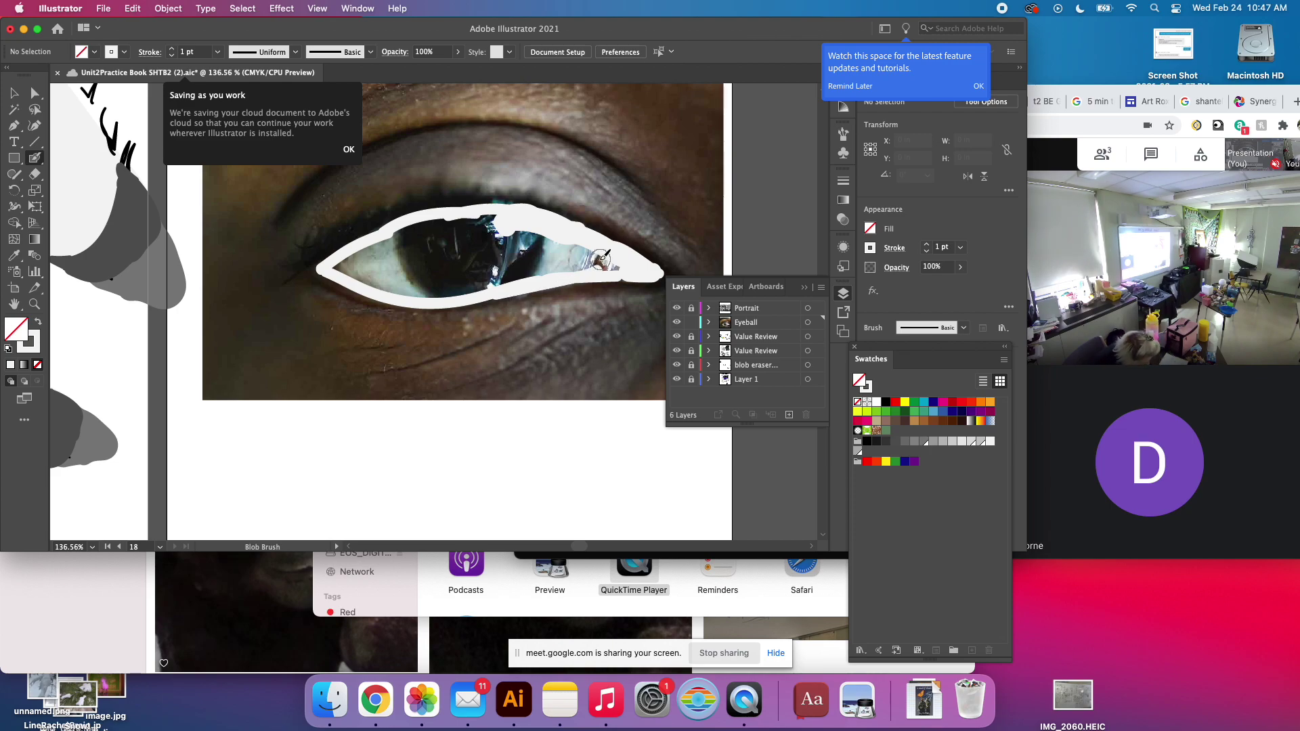
Paint the inside of the eyeball outline solid light grey and smooth its upper edge toward the inner corner.
{"action": "left_click_drag", "start_coordinate": [601, 258], "coordinate": [615, 258]}
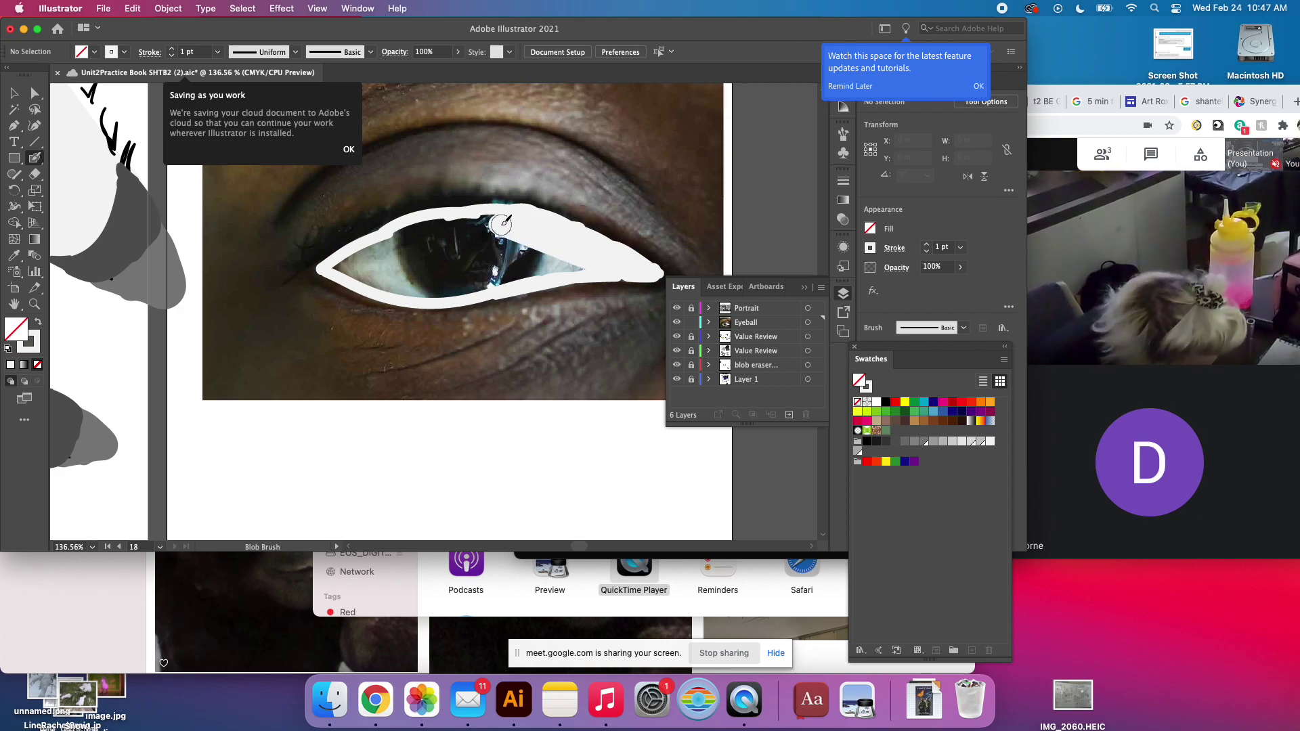
{"action": "mouse_move", "coordinate": [508, 219]}
{"action": "left_mouse_down"}
{"action": "mouse_move", "coordinate": [399, 233]}
{"action": "mouse_move", "coordinate": [345, 266]}
{"action": "mouse_move", "coordinate": [439, 289]}
{"action": "mouse_move", "coordinate": [374, 258]}
{"action": "mouse_move", "coordinate": [433, 266]}
{"action": "mouse_move", "coordinate": [396, 268]}
{"action": "mouse_move", "coordinate": [530, 243]}
{"action": "mouse_move", "coordinate": [577, 258]}
{"action": "mouse_move", "coordinate": [463, 234]}
{"action": "mouse_move", "coordinate": [401, 251]}
{"action": "mouse_move", "coordinate": [444, 286]}
{"action": "mouse_move", "coordinate": [538, 260]}
{"action": "left_mouse_up"}
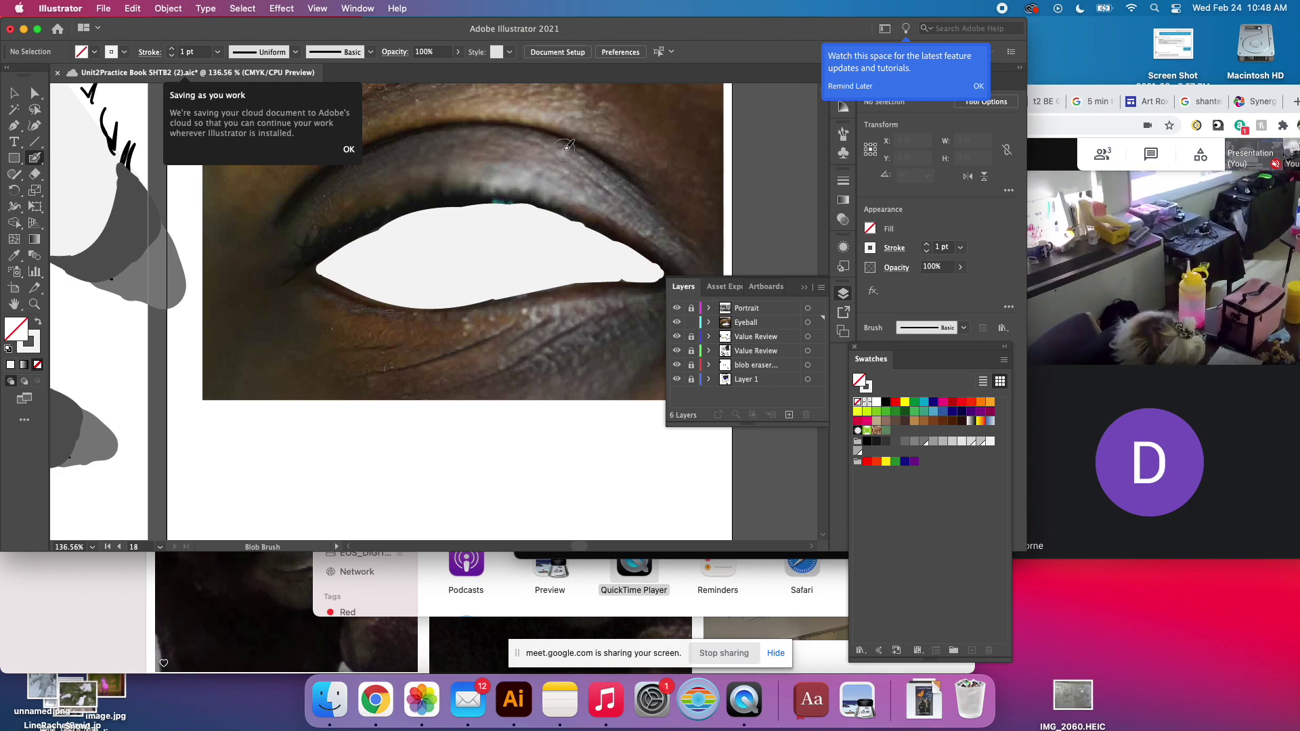
{"action": "left_click_drag", "start_coordinate": [548, 150], "coordinate": [615, 186]}
{"action": "key", "text": "super+z"}
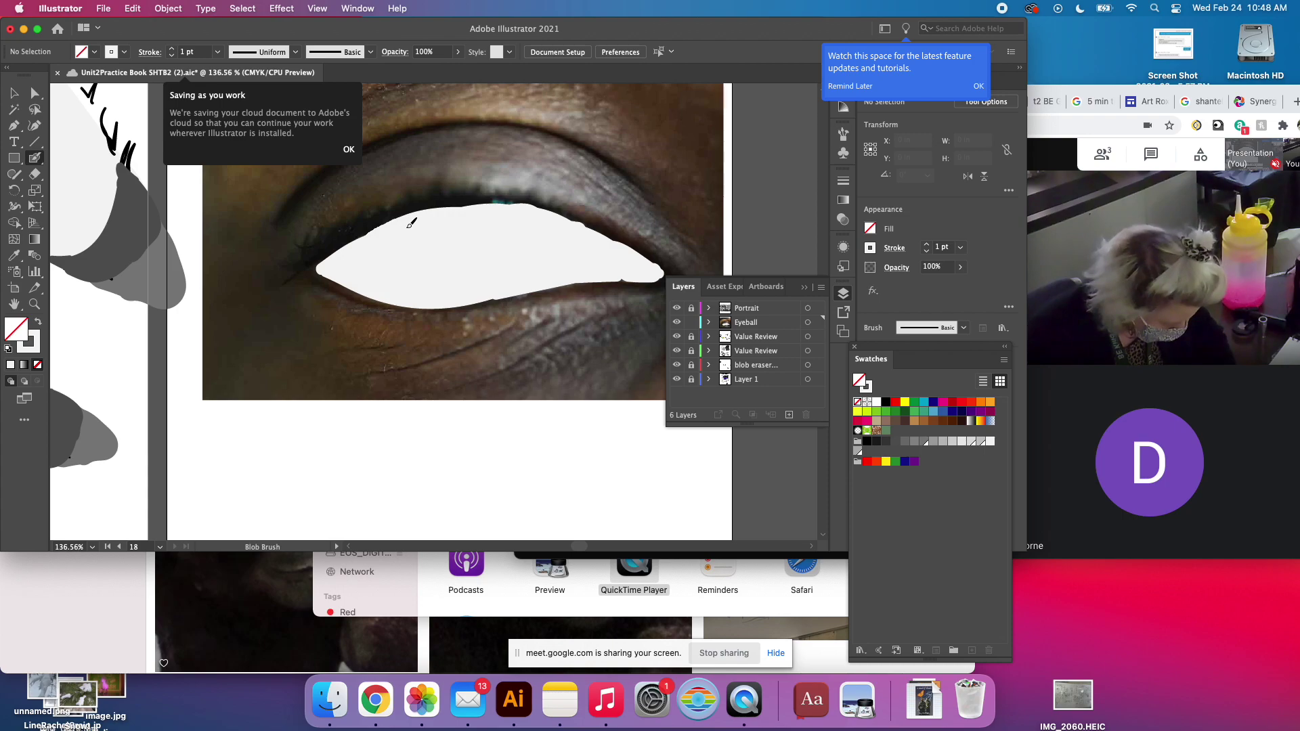
{"action": "mouse_move", "coordinate": [463, 208]}
{"action": "left_mouse_down"}
{"action": "mouse_move", "coordinate": [552, 215]}
{"action": "mouse_move", "coordinate": [659, 278]}
{"action": "left_mouse_up"}
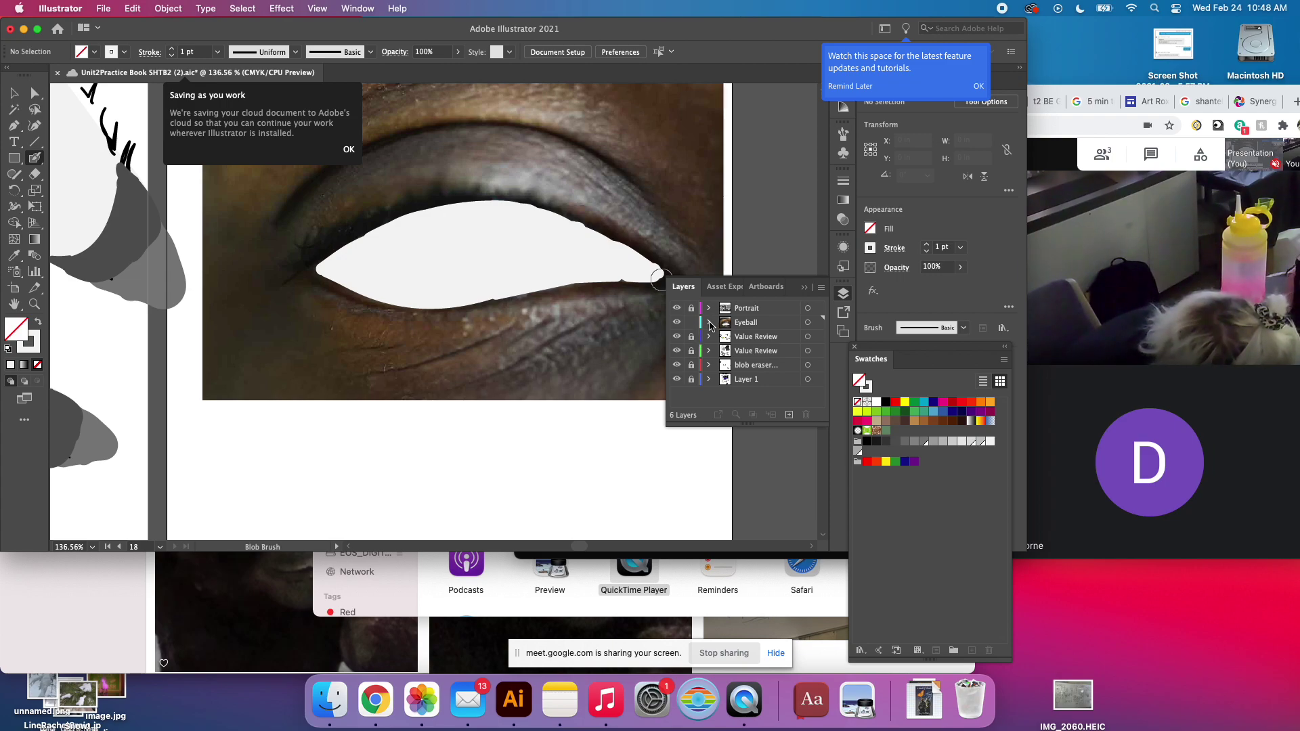
Expand the Eyeball layer and hide the light grey eyeball path to reveal the photo beneath.
{"action": "left_click", "coordinate": [709, 323]}
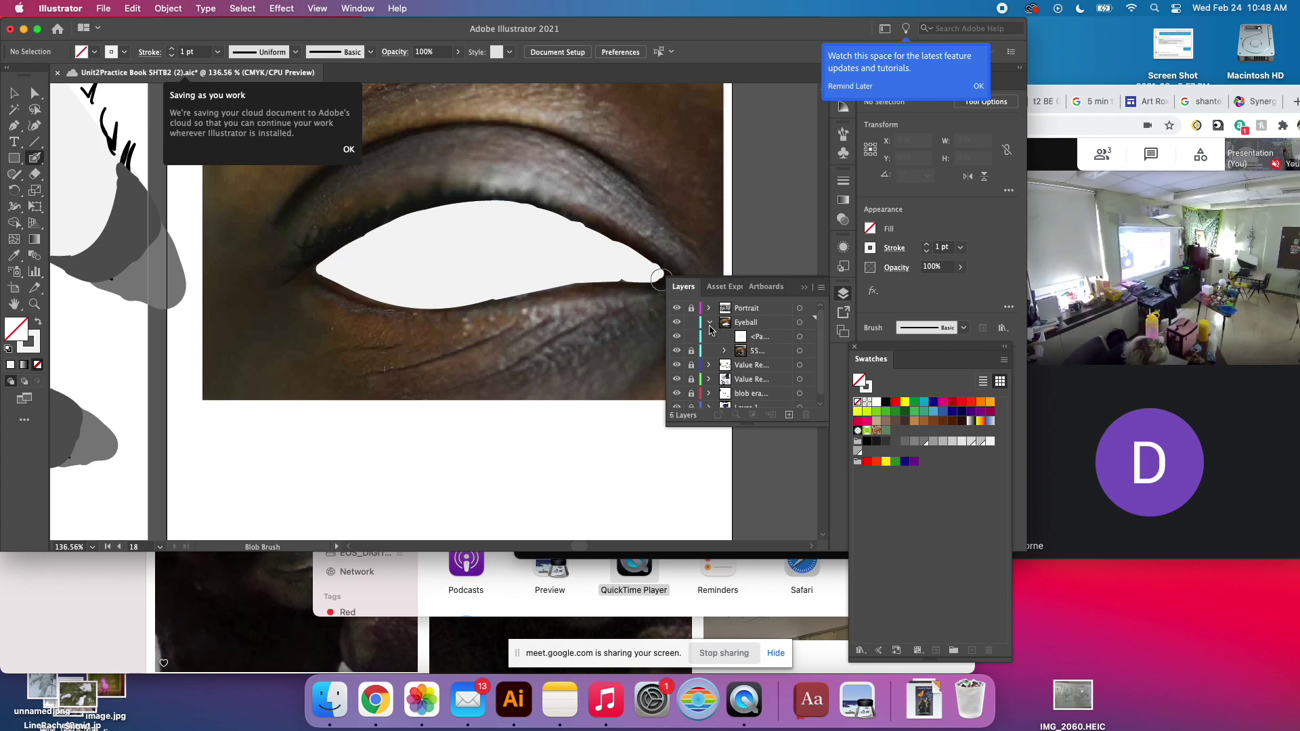
{"action": "left_click", "coordinate": [758, 339]}
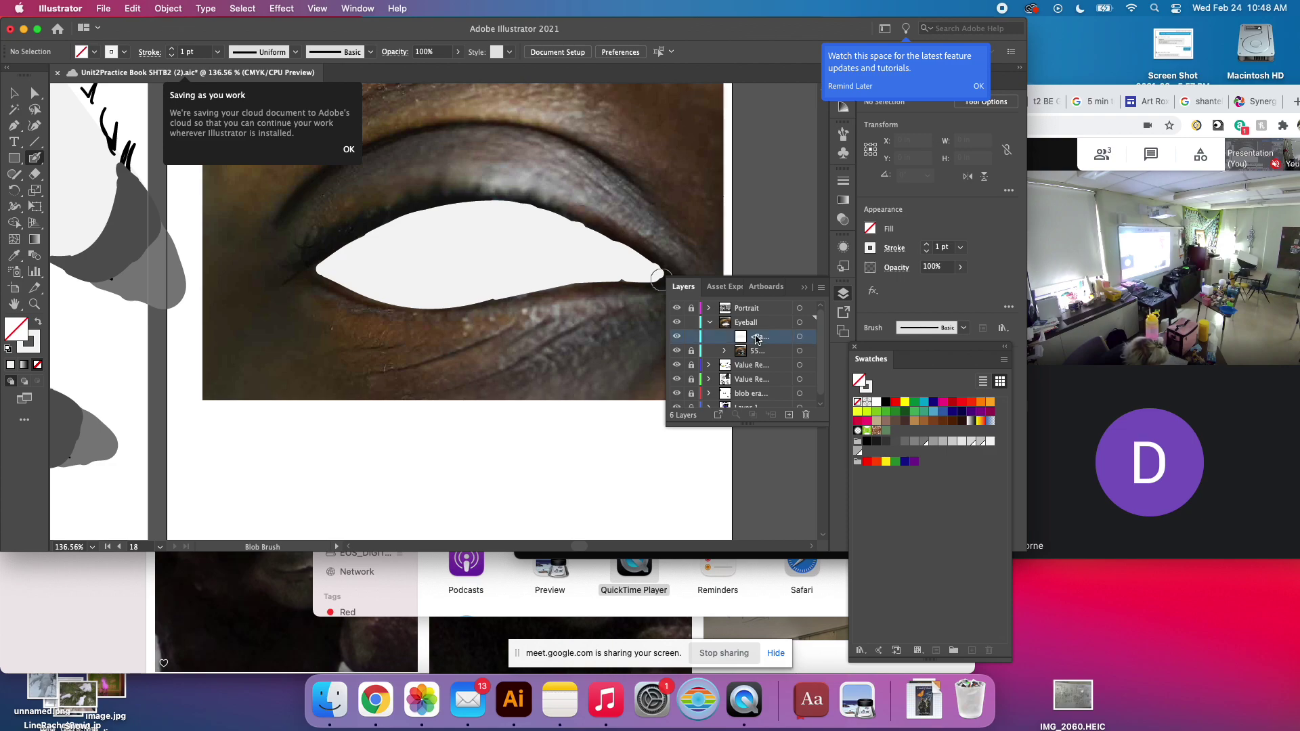
{"action": "left_click", "coordinate": [678, 338]}
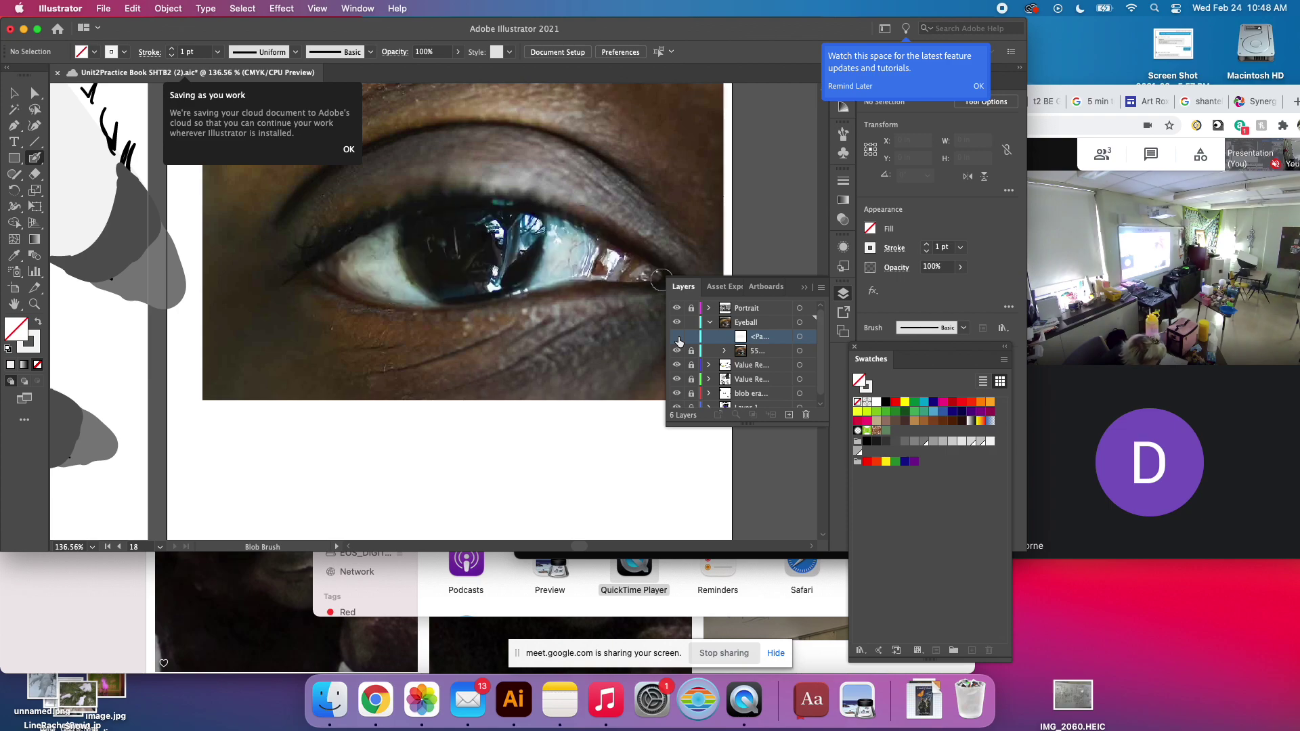
{"action": "left_click", "coordinate": [677, 338]}
{"action": "left_click", "coordinate": [678, 338]}
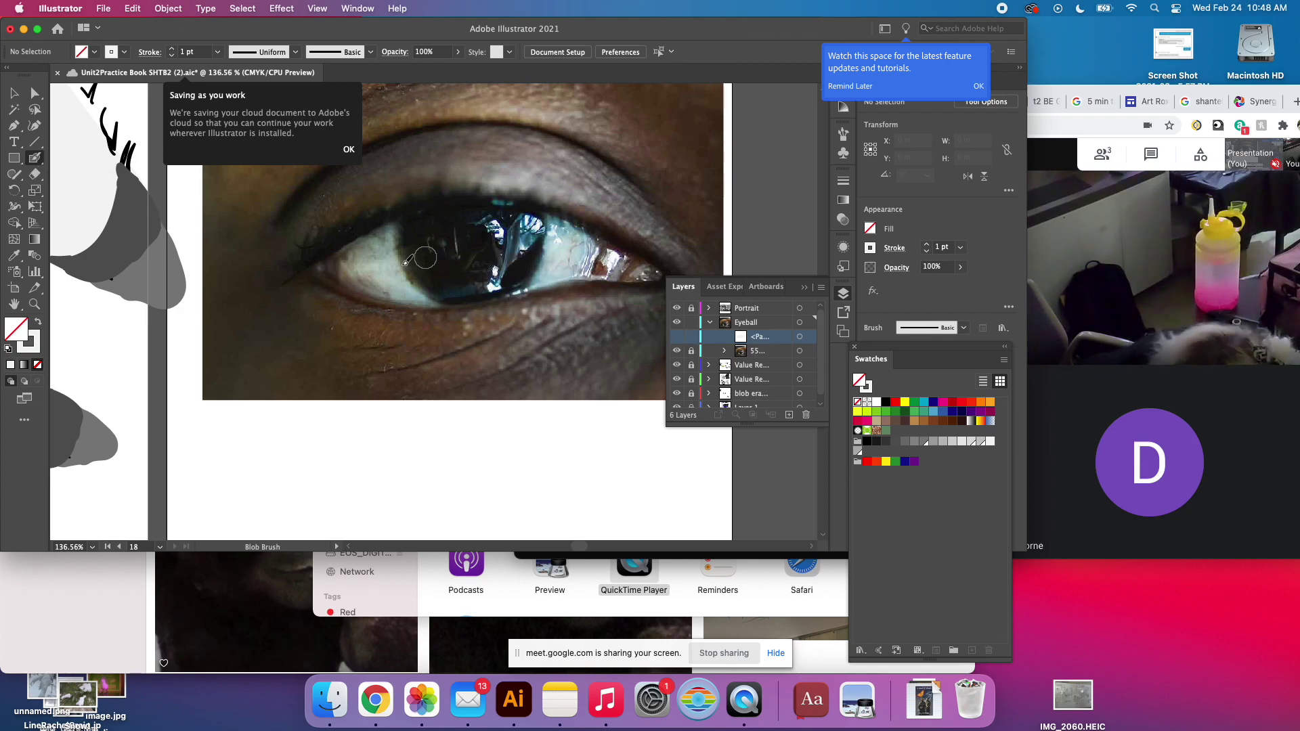
Set the stroke to the near-black grey swatch and paint the iris and pupil as one solid shape.
{"action": "left_click", "coordinate": [34, 349]}
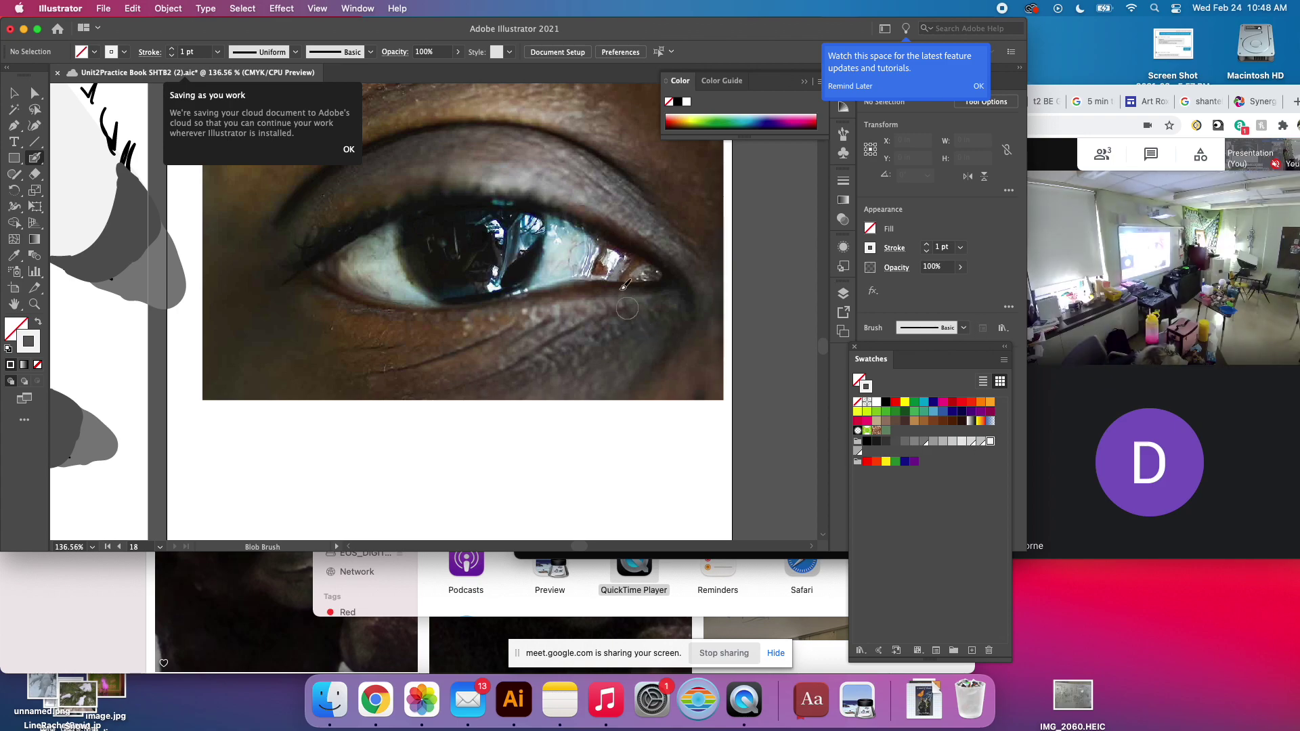
{"action": "left_click", "coordinate": [877, 442]}
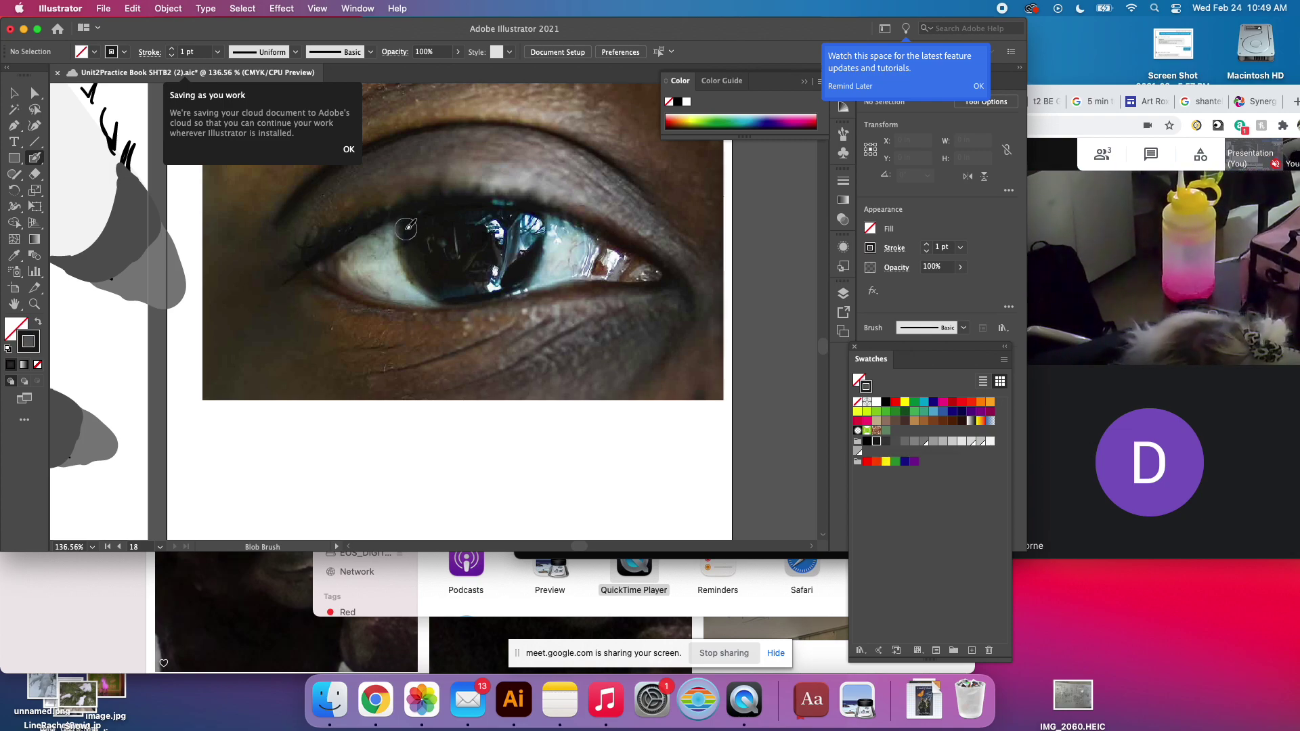
{"action": "mouse_move", "coordinate": [407, 225]}
{"action": "left_mouse_down"}
{"action": "mouse_move", "coordinate": [461, 287]}
{"action": "mouse_move", "coordinate": [515, 276]}
{"action": "mouse_move", "coordinate": [537, 218]}
{"action": "mouse_move", "coordinate": [495, 203]}
{"action": "mouse_move", "coordinate": [429, 210]}
{"action": "mouse_move", "coordinate": [427, 249]}
{"action": "mouse_move", "coordinate": [439, 216]}
{"action": "mouse_move", "coordinate": [445, 268]}
{"action": "left_mouse_up"}
{"action": "mouse_move", "coordinate": [447, 221]}
{"action": "left_mouse_down"}
{"action": "mouse_move", "coordinate": [445, 280]}
{"action": "mouse_move", "coordinate": [466, 224]}
{"action": "mouse_move", "coordinate": [517, 226]}
{"action": "mouse_move", "coordinate": [515, 251]}
{"action": "mouse_move", "coordinate": [490, 275]}
{"action": "mouse_move", "coordinate": [448, 280]}
{"action": "mouse_move", "coordinate": [504, 236]}
{"action": "mouse_move", "coordinate": [491, 254]}
{"action": "mouse_move", "coordinate": [464, 239]}
{"action": "mouse_move", "coordinate": [462, 265]}
{"action": "mouse_move", "coordinate": [478, 226]}
{"action": "left_mouse_up"}
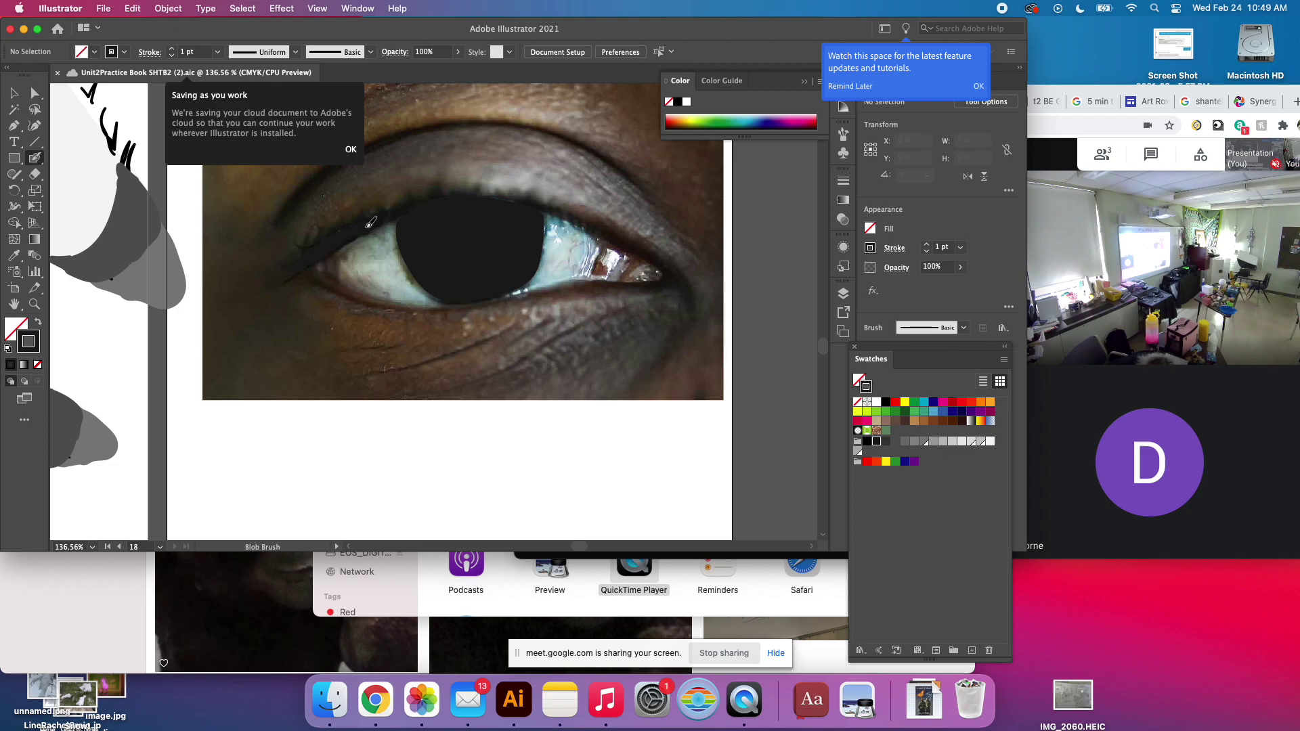
Paint the upper lash line near-black from corner to corner, with short outer lashes and a dark hook around the inner corner.
{"action": "left_click_drag", "start_coordinate": [391, 212], "coordinate": [404, 206]}
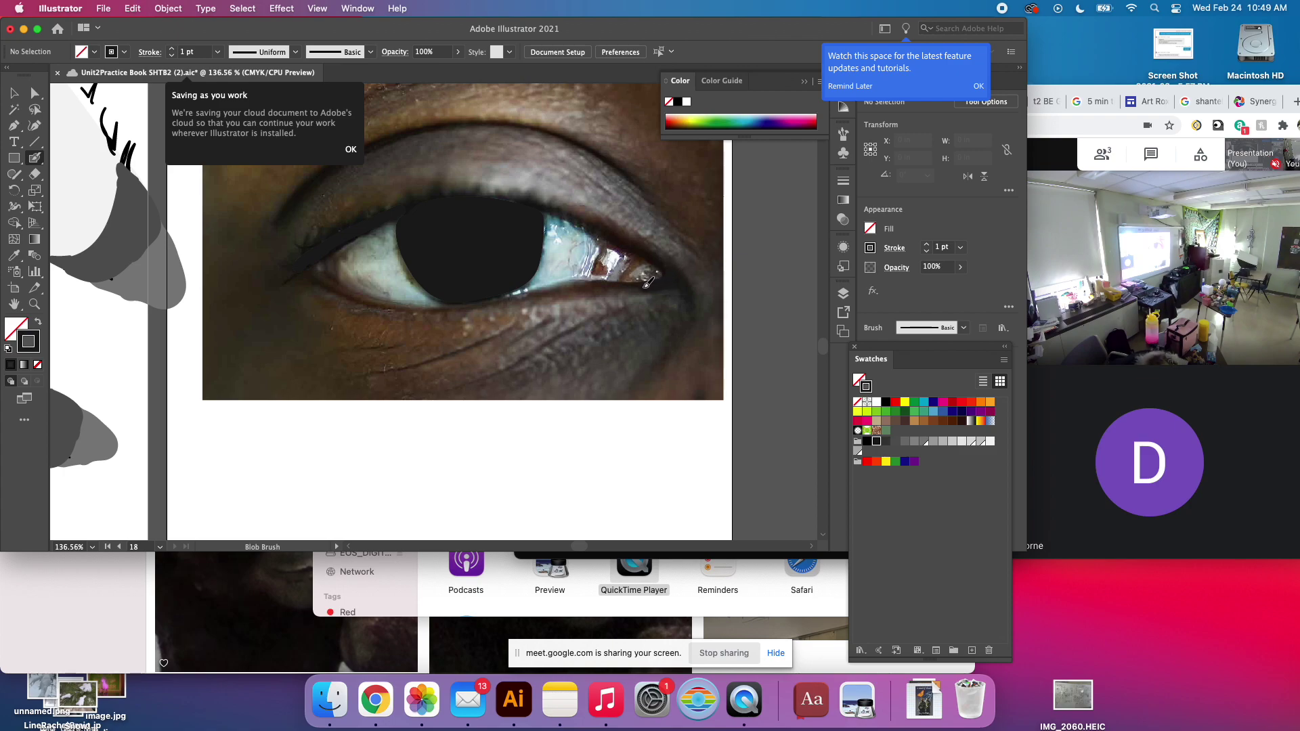
{"action": "left_click_drag", "start_coordinate": [626, 285], "coordinate": [688, 286]}
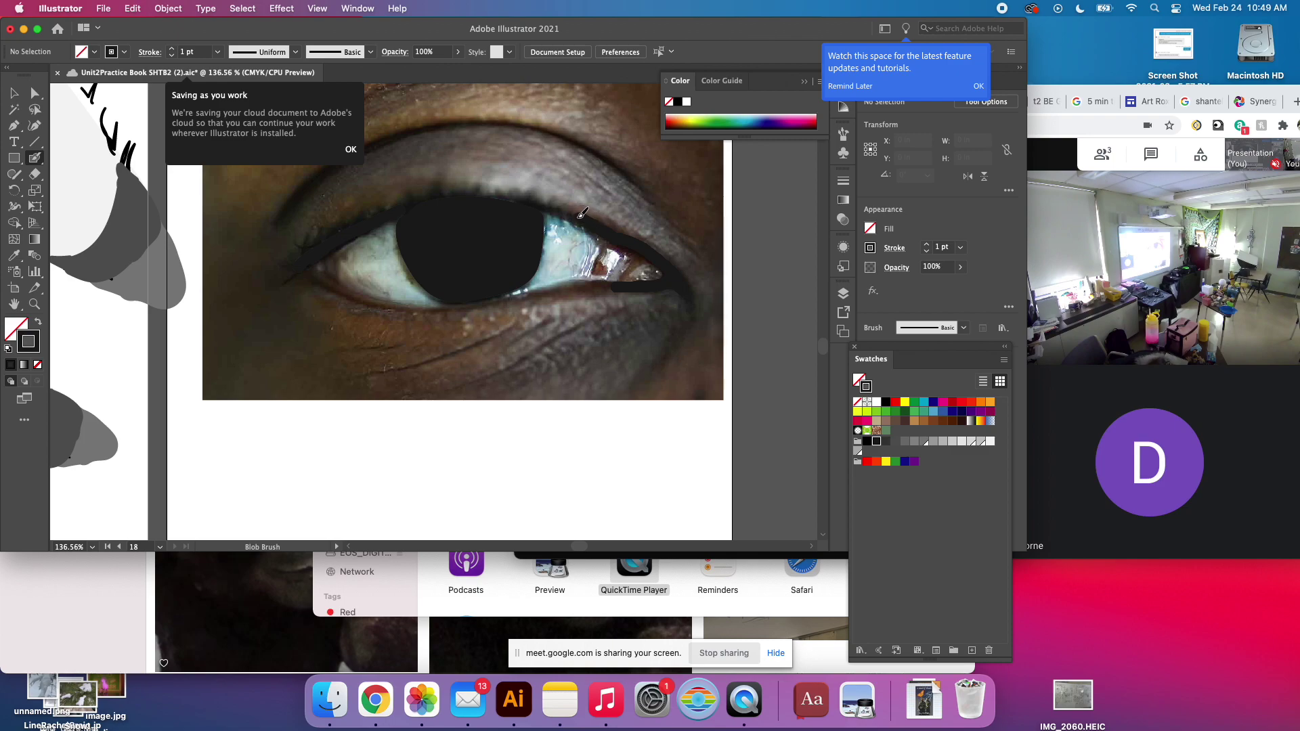
{"action": "mouse_move", "coordinate": [534, 201]}
{"action": "left_mouse_down"}
{"action": "mouse_move", "coordinate": [440, 187]}
{"action": "mouse_move", "coordinate": [416, 195]}
{"action": "left_mouse_up"}
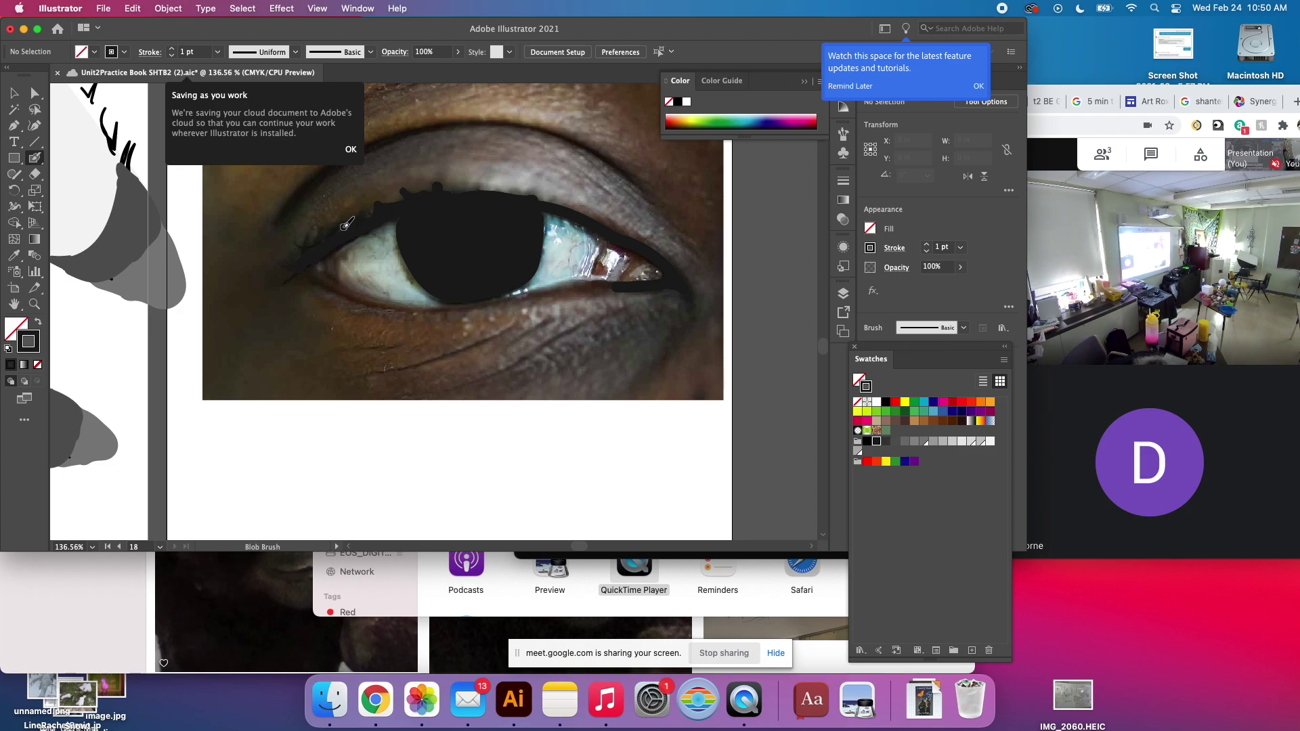
{"action": "mouse_move", "coordinate": [300, 239]}
{"action": "left_mouse_down"}
{"action": "mouse_move", "coordinate": [308, 249]}
{"action": "mouse_move", "coordinate": [291, 257]}
{"action": "mouse_move", "coordinate": [312, 254]}
{"action": "left_mouse_up"}
{"action": "left_click_drag", "start_coordinate": [616, 288], "coordinate": [651, 283]}
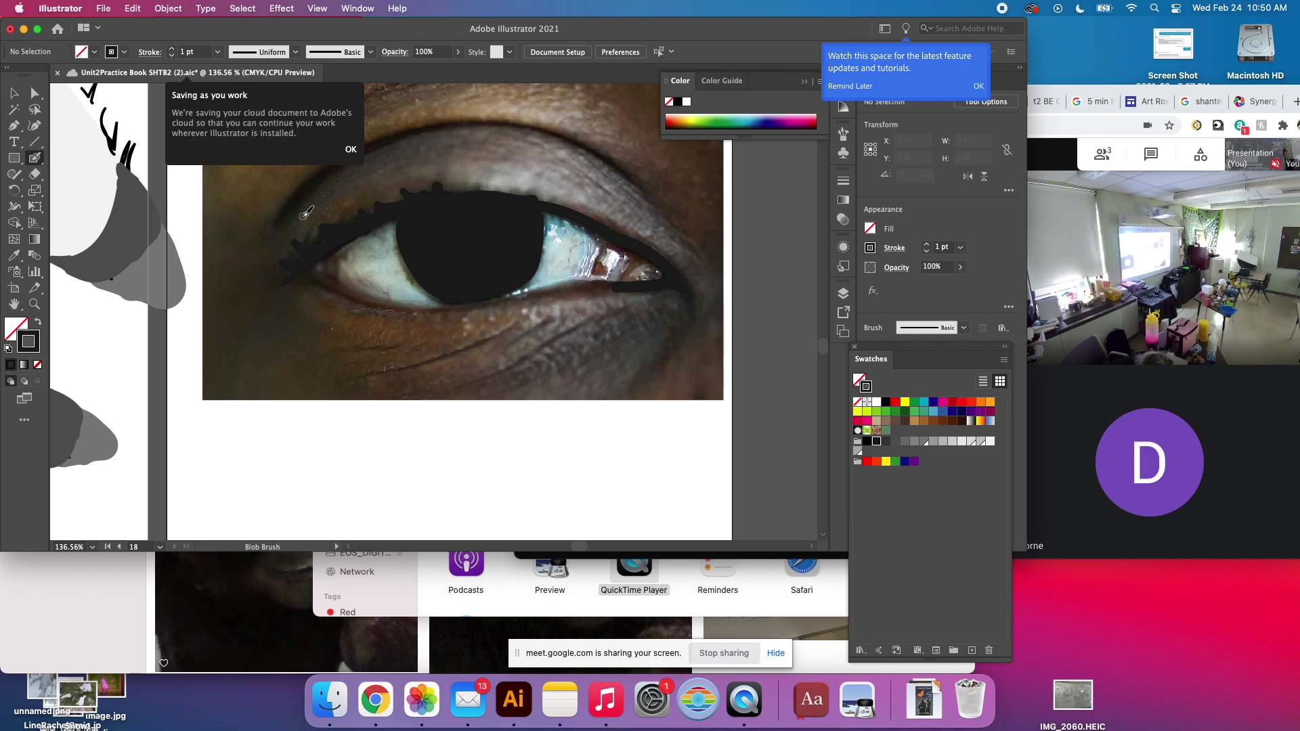
Paint the outer half of the upper eyelid crease as a tapering near-black arc reaching the top of the lid.
{"action": "scroll", "coordinate": [307, 220], "scroll_direction": "up", "scroll_amount": 3}
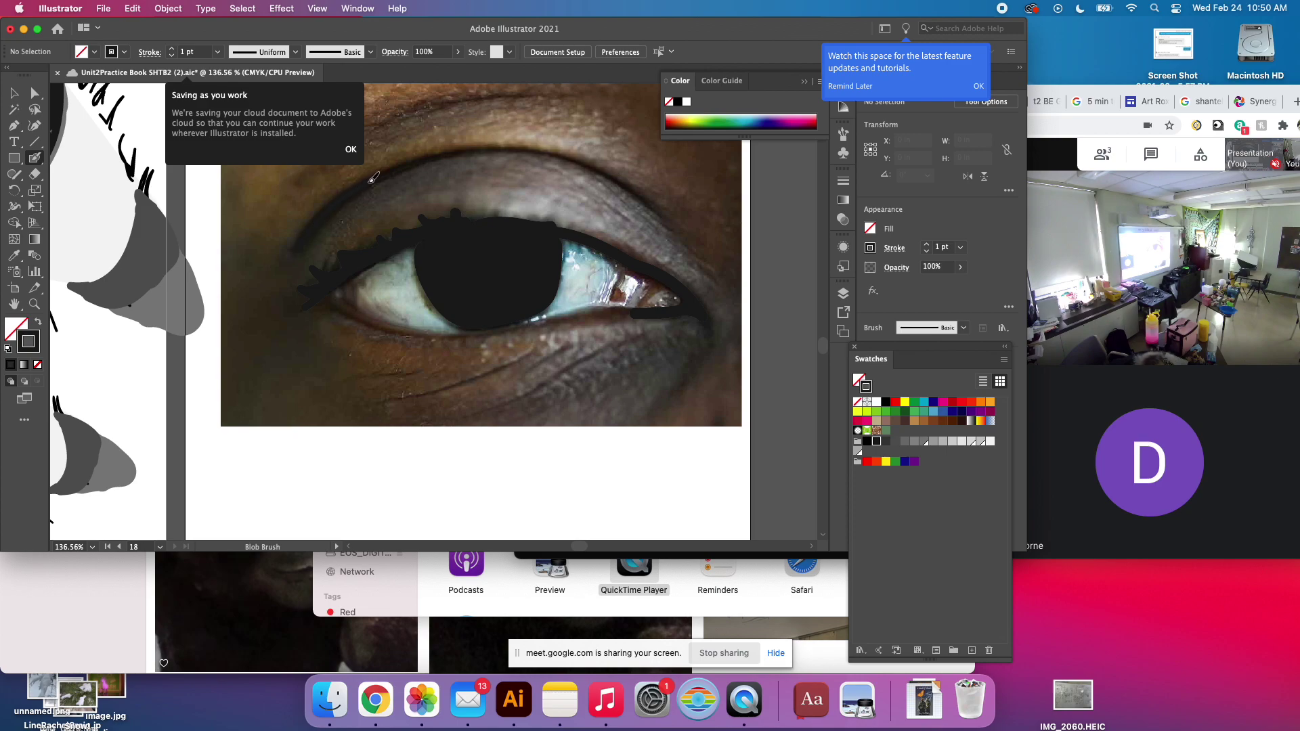
{"action": "left_click_drag", "start_coordinate": [403, 166], "coordinate": [492, 151]}
{"action": "key", "text": "super+z"}
{"action": "mouse_move", "coordinate": [301, 245]}
{"action": "left_mouse_down"}
{"action": "mouse_move", "coordinate": [353, 182]}
{"action": "mouse_move", "coordinate": [458, 148]}
{"action": "left_mouse_up"}
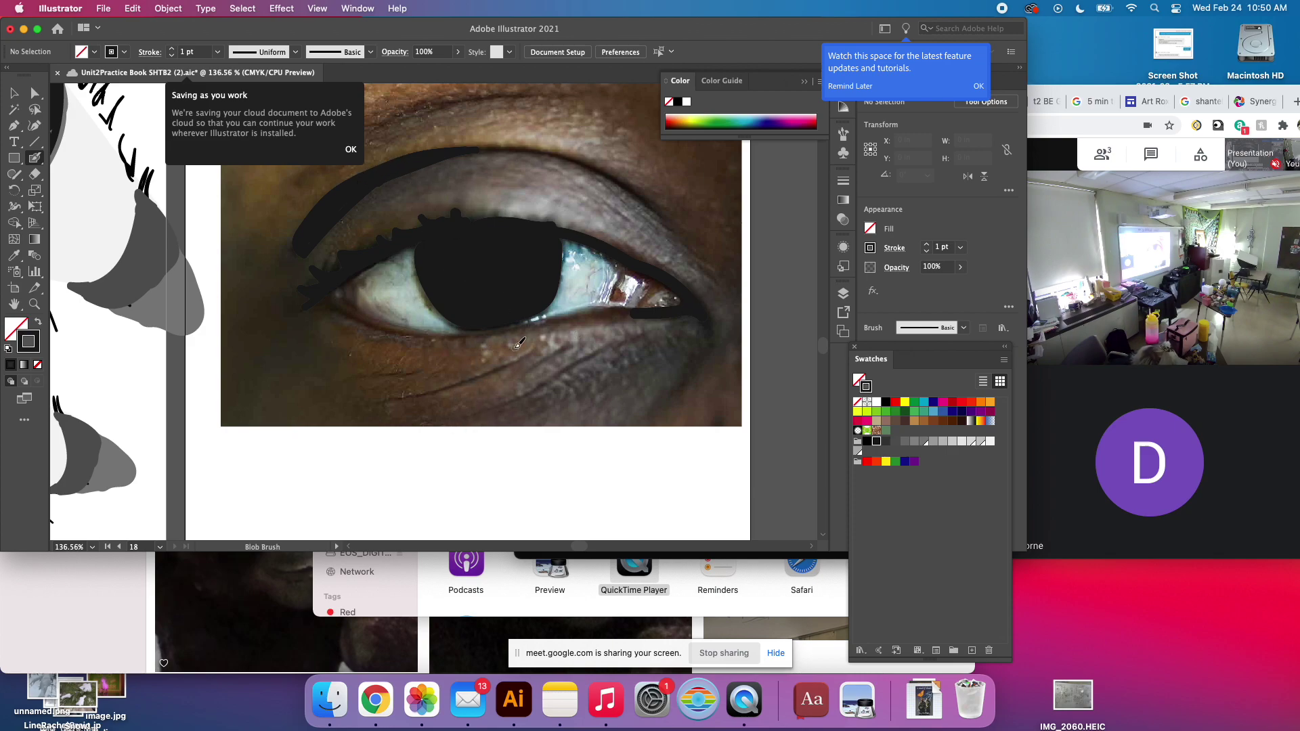
Group all the near-black shapes of the eye and hide that group in the Eyeball layer.
{"action": "key", "text": "v"}
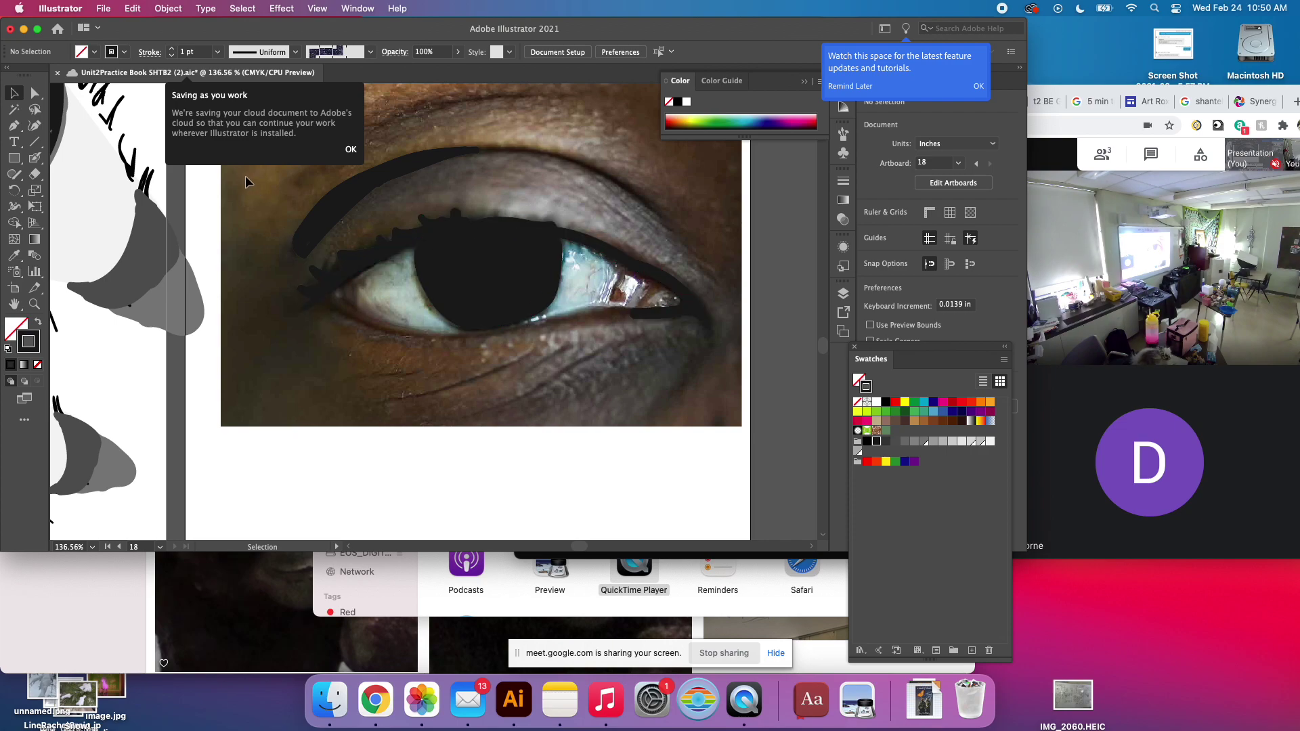
{"action": "left_click_drag", "start_coordinate": [244, 173], "coordinate": [721, 347]}
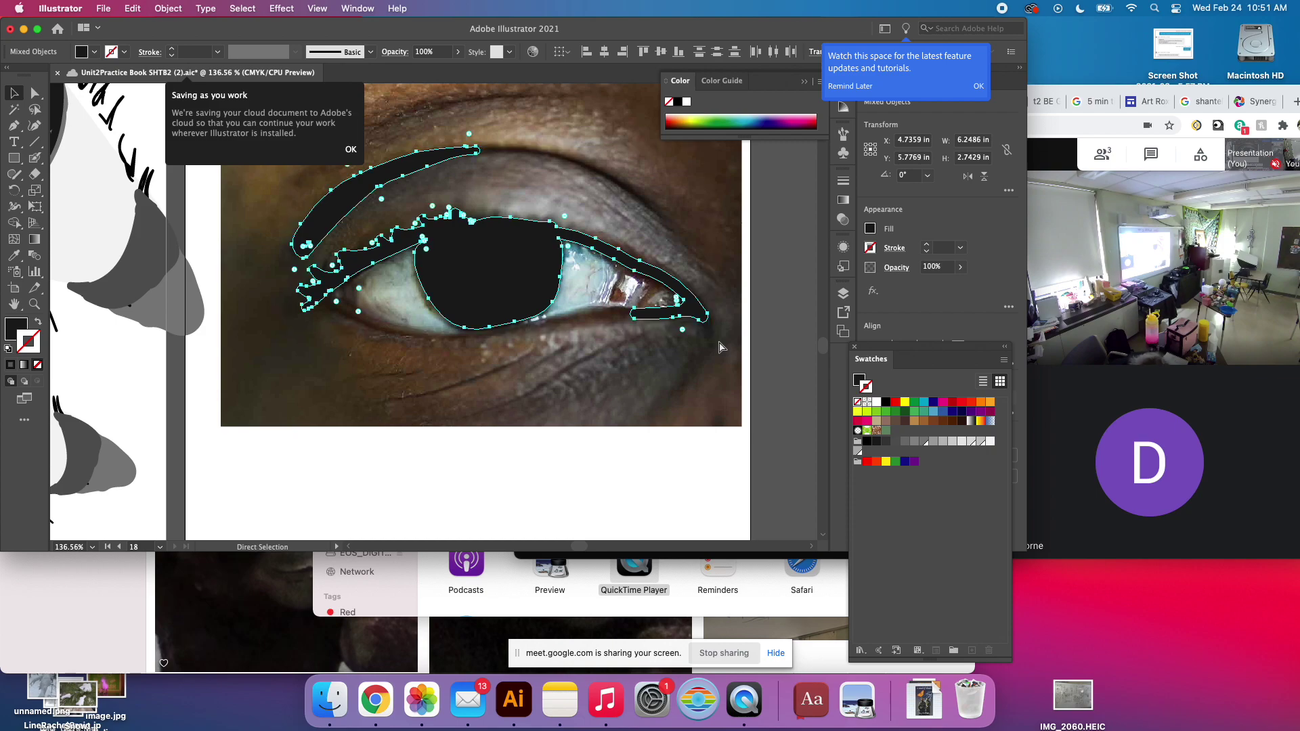
{"action": "key", "text": "super+g"}
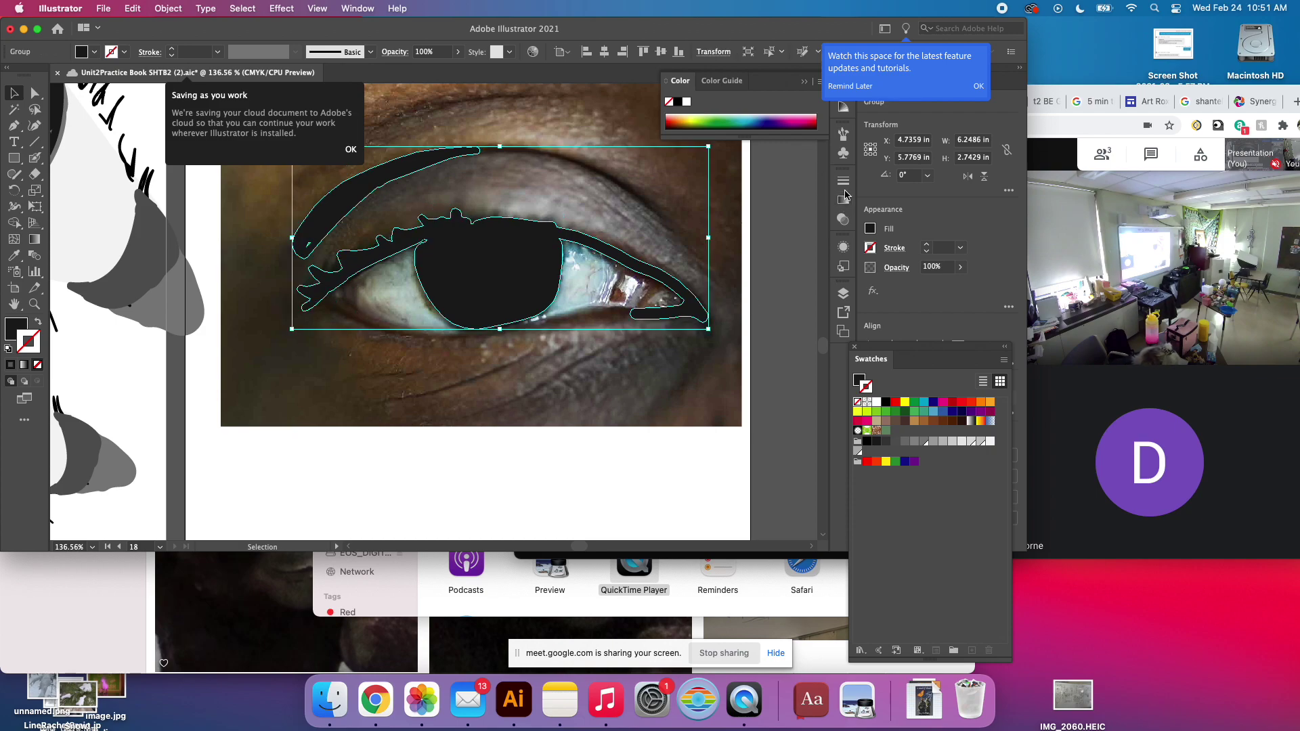
{"action": "left_click", "coordinate": [843, 293]}
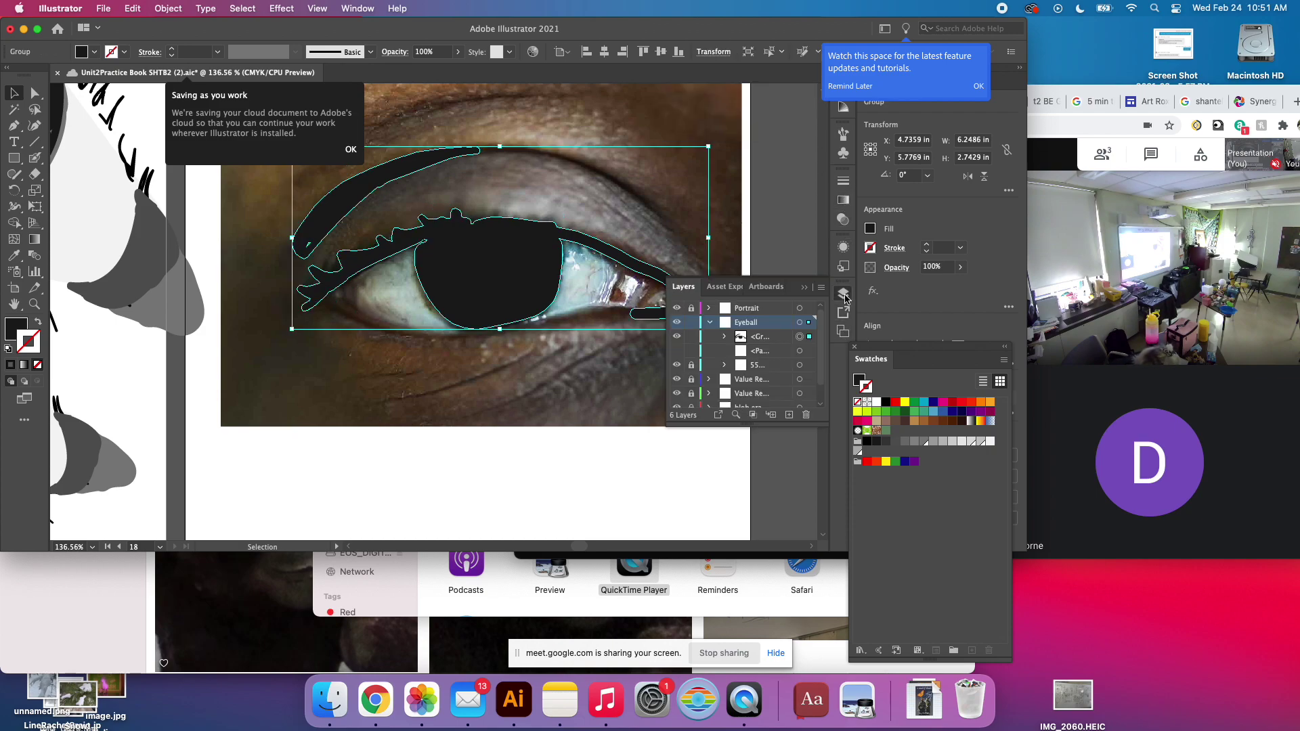
{"action": "left_click", "coordinate": [766, 340]}
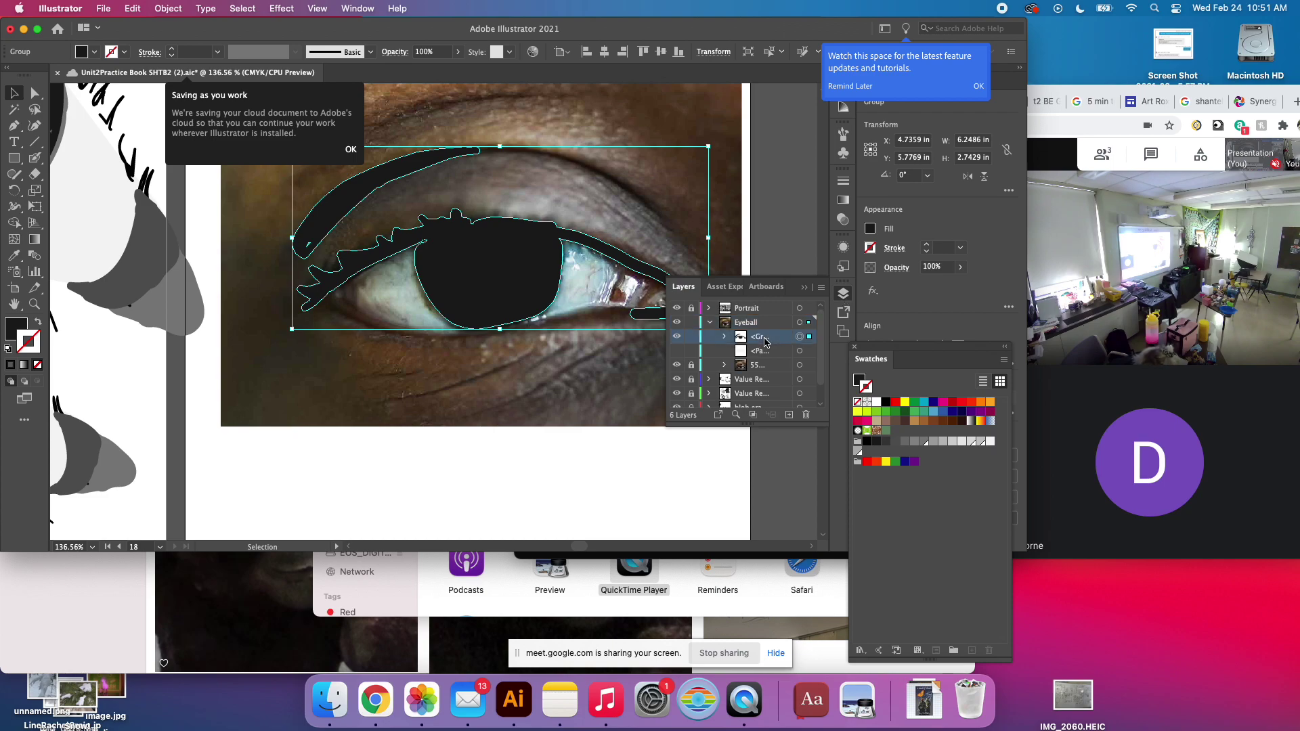
{"action": "left_click", "coordinate": [725, 337]}
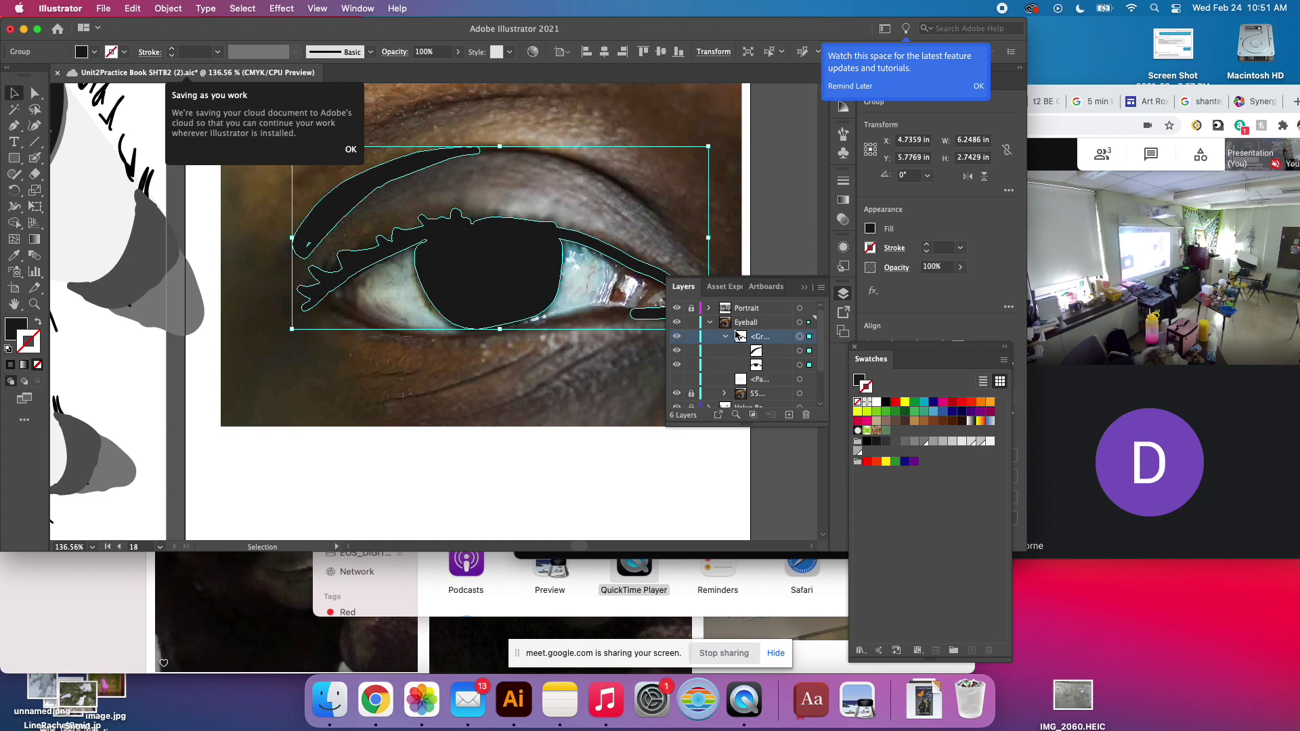
{"action": "left_click", "coordinate": [725, 337]}
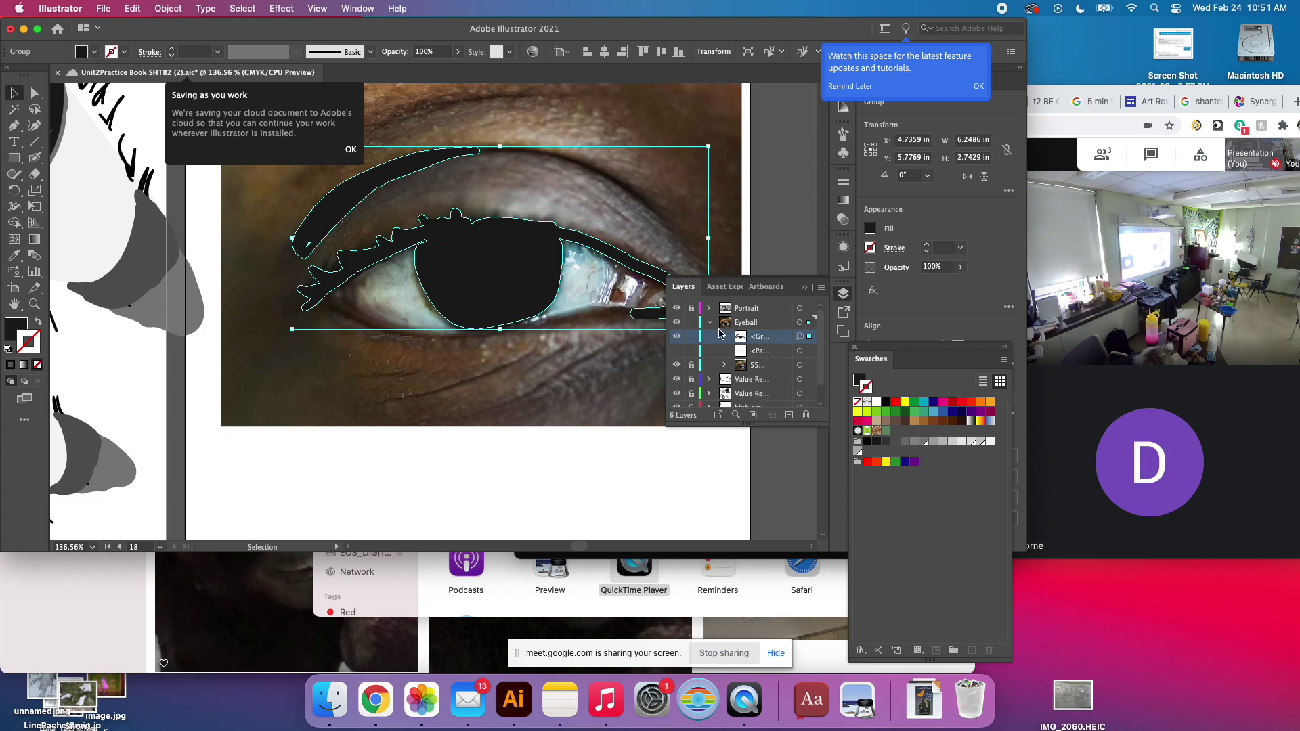
{"action": "left_click", "coordinate": [676, 337]}
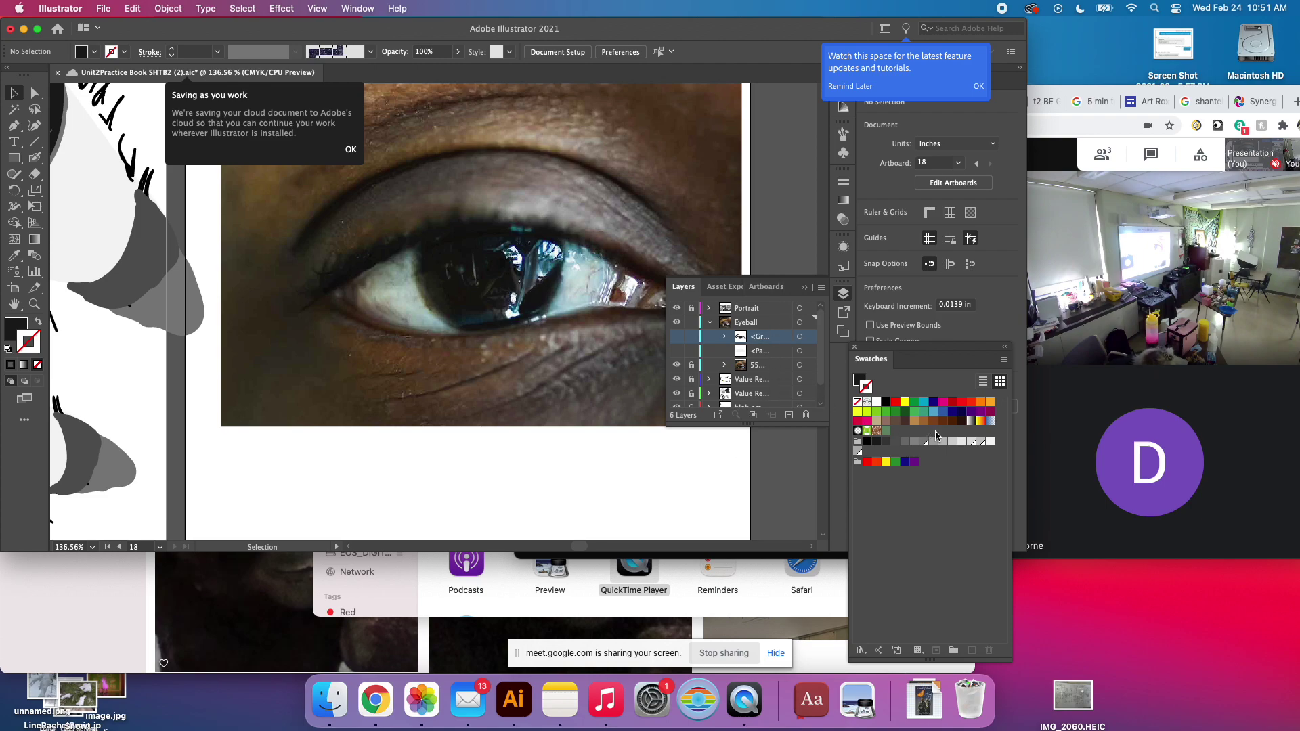
Set up the Blob Brush with a very light grey stroke and no fill.
{"action": "left_click", "coordinate": [971, 443]}
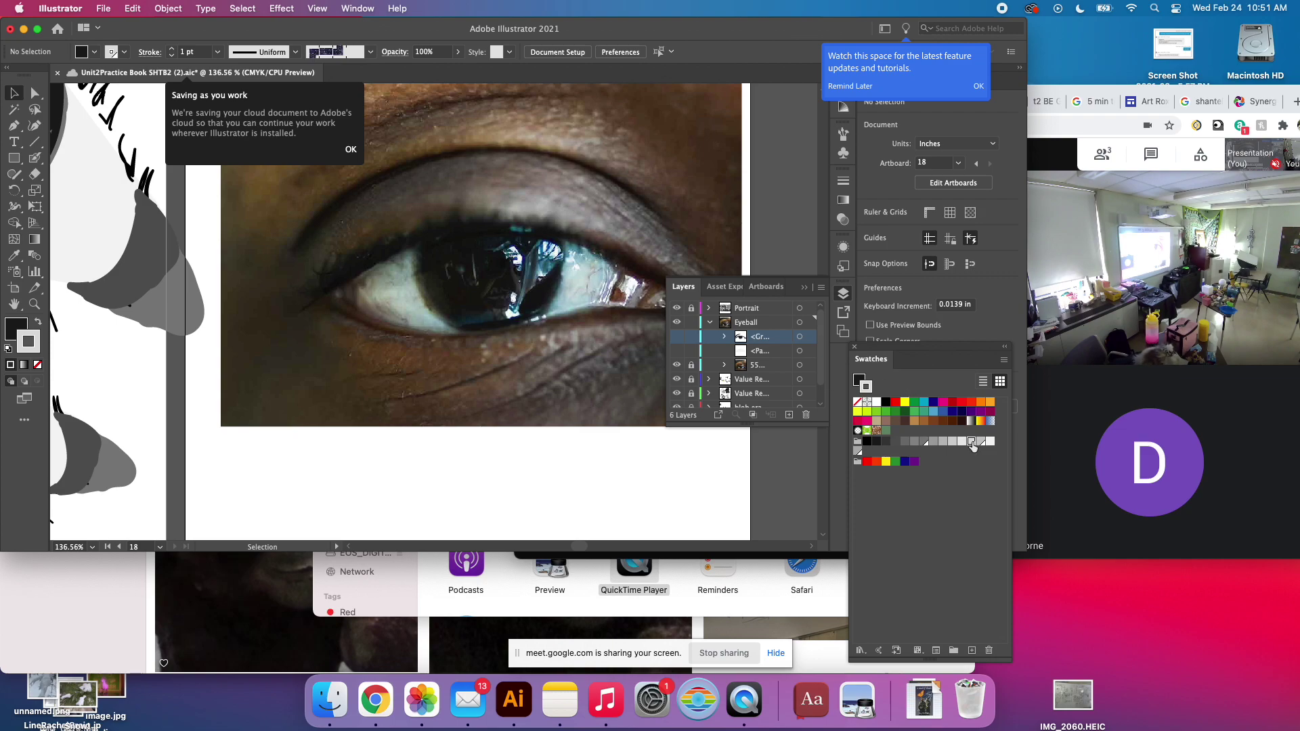
{"action": "left_click", "coordinate": [35, 157]}
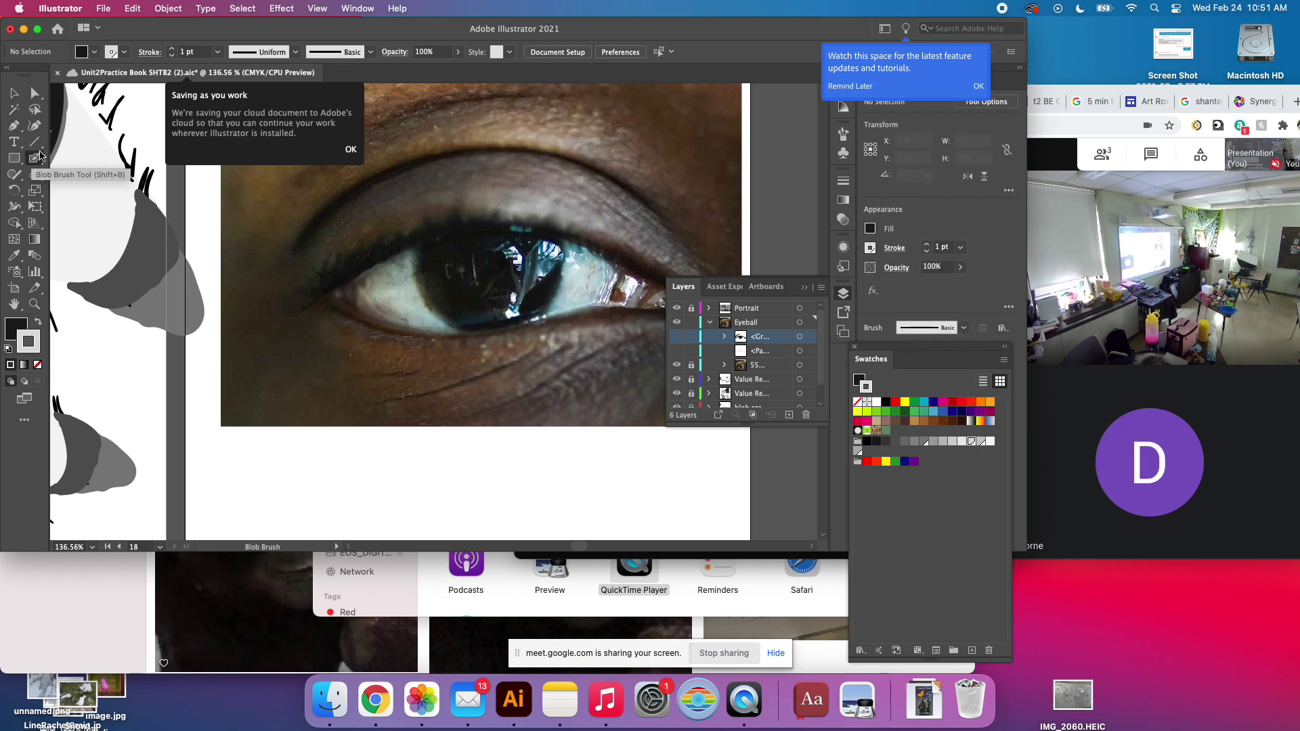
{"action": "left_click", "coordinate": [38, 364]}
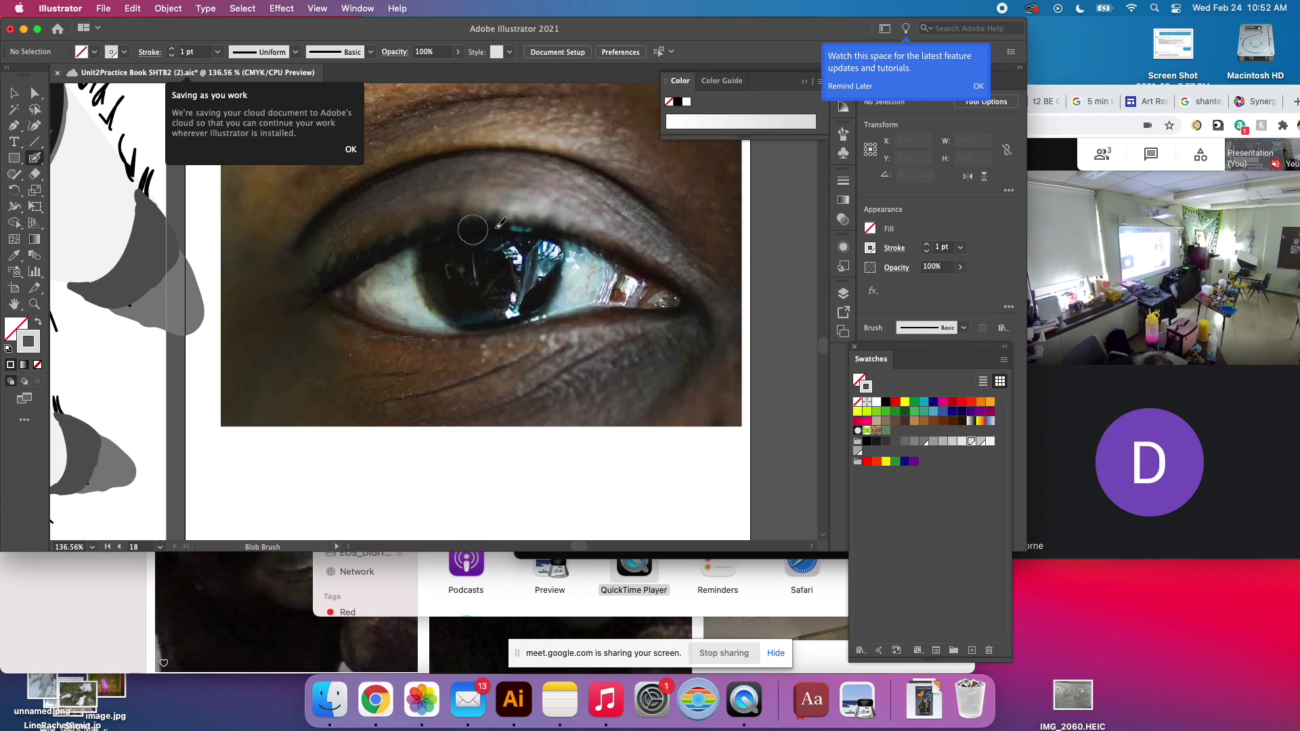
{"action": "mouse_move", "coordinate": [611, 197]}
{"action": "left_mouse_down"}
{"action": "mouse_move", "coordinate": [576, 186]}
{"action": "mouse_move", "coordinate": [619, 200]}
{"action": "mouse_move", "coordinate": [661, 237]}
{"action": "mouse_move", "coordinate": [648, 228]}
{"action": "left_mouse_up"}
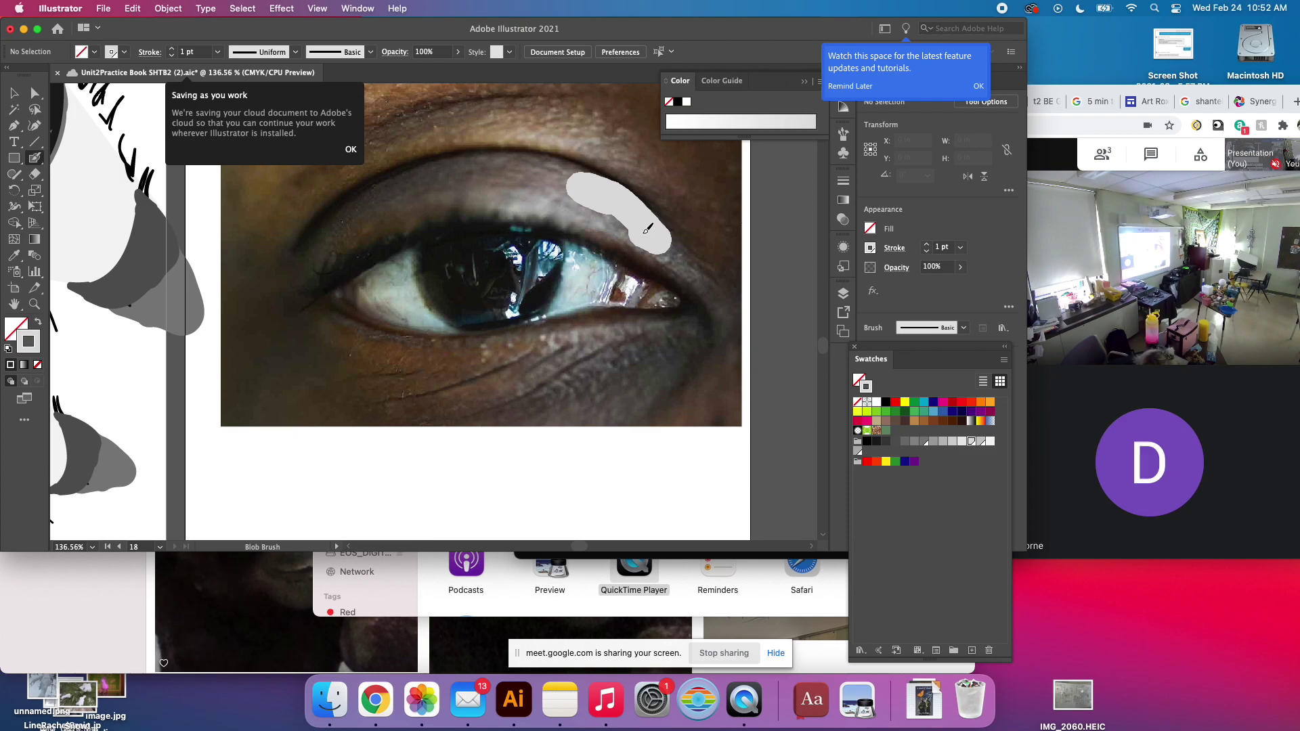
{"action": "key", "text": "super+z"}
{"action": "key", "text": "super+z"}
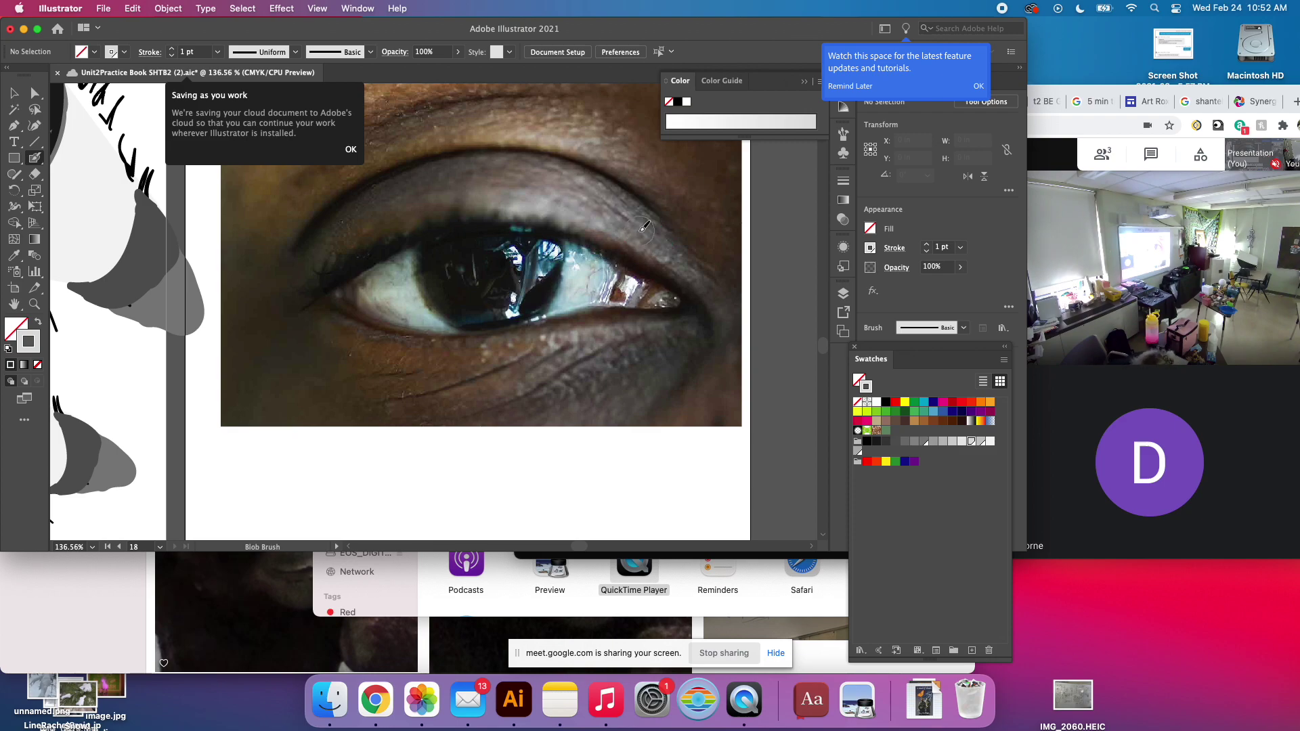
Set the stroke to a slightly darker light grey swatch and paint the highlight on the upper eyelid down toward the inner corner.
{"action": "left_click", "coordinate": [952, 441]}
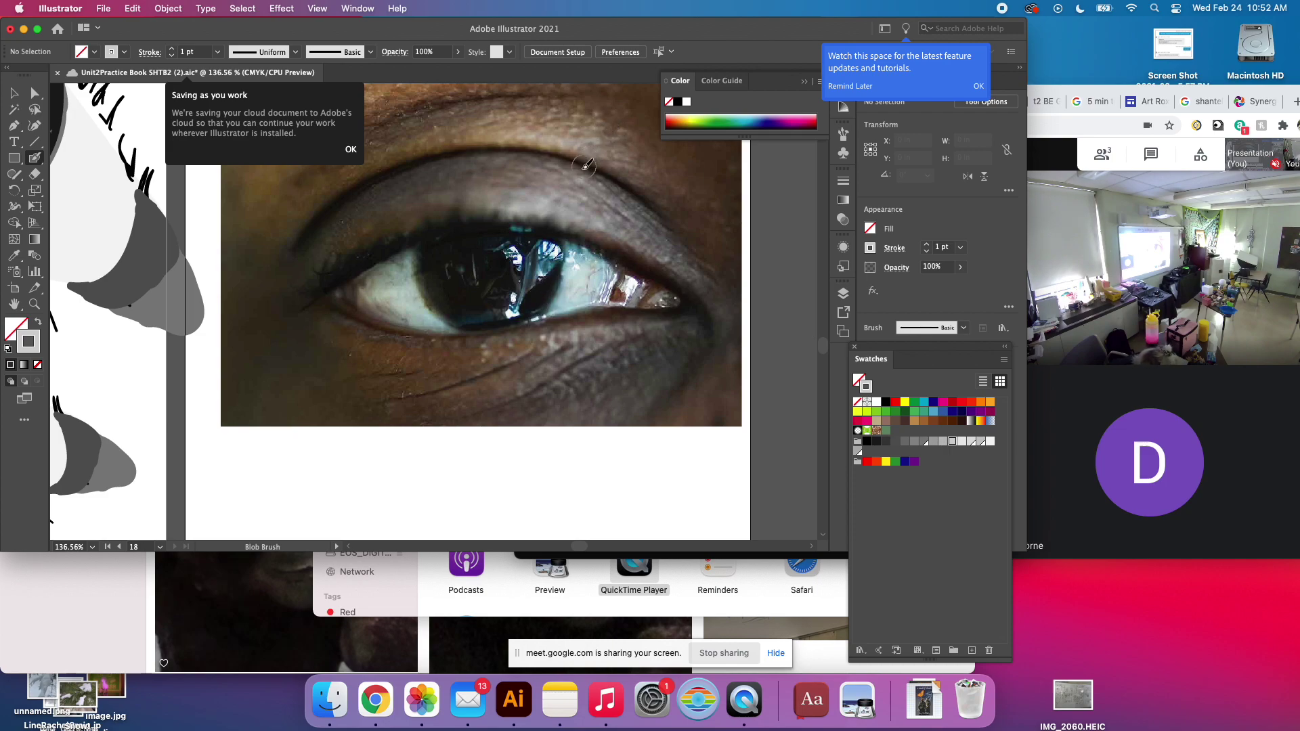
{"action": "mouse_move", "coordinate": [576, 181]}
{"action": "left_mouse_down"}
{"action": "mouse_move", "coordinate": [607, 181]}
{"action": "mouse_move", "coordinate": [655, 224]}
{"action": "left_mouse_up"}
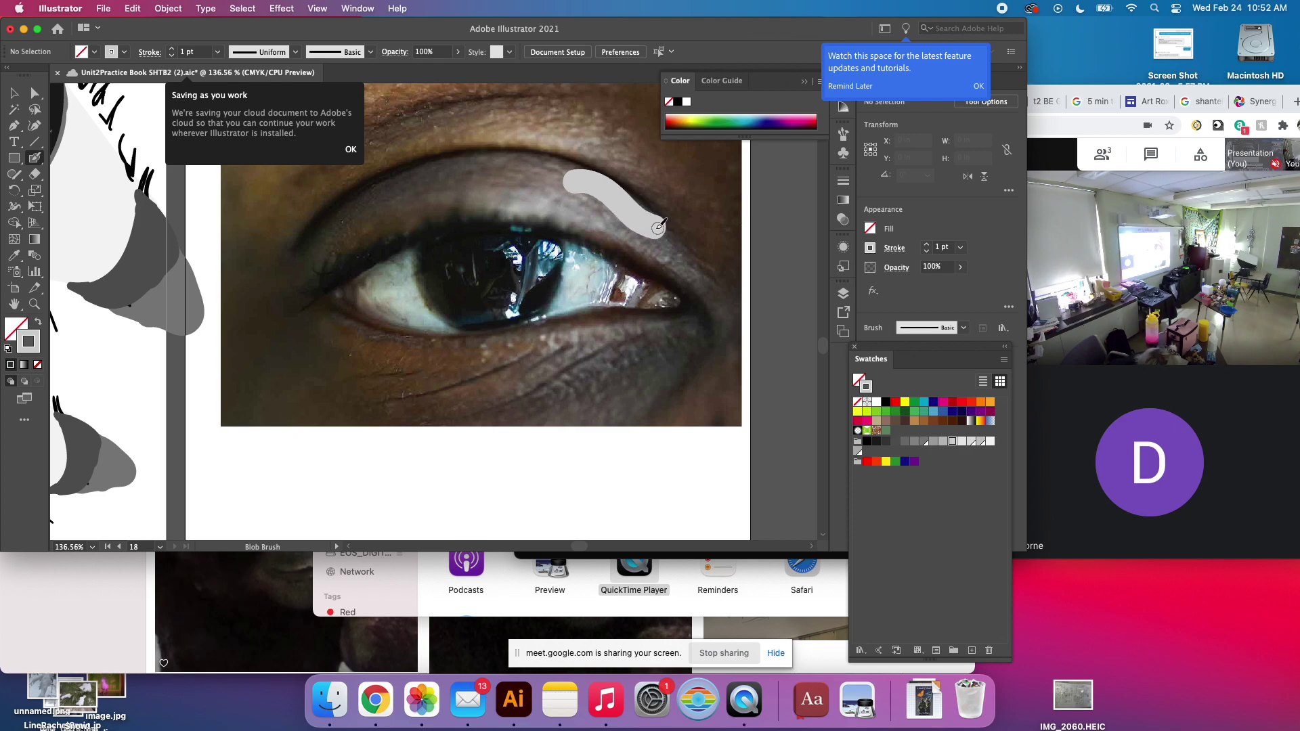
{"action": "mouse_move", "coordinate": [657, 226]}
{"action": "left_mouse_down"}
{"action": "mouse_move", "coordinate": [690, 263]}
{"action": "mouse_move", "coordinate": [616, 230]}
{"action": "mouse_move", "coordinate": [652, 236]}
{"action": "mouse_move", "coordinate": [592, 195]}
{"action": "mouse_move", "coordinate": [616, 222]}
{"action": "mouse_move", "coordinate": [504, 206]}
{"action": "mouse_move", "coordinate": [587, 211]}
{"action": "mouse_move", "coordinate": [591, 199]}
{"action": "mouse_move", "coordinate": [667, 256]}
{"action": "left_mouse_up"}
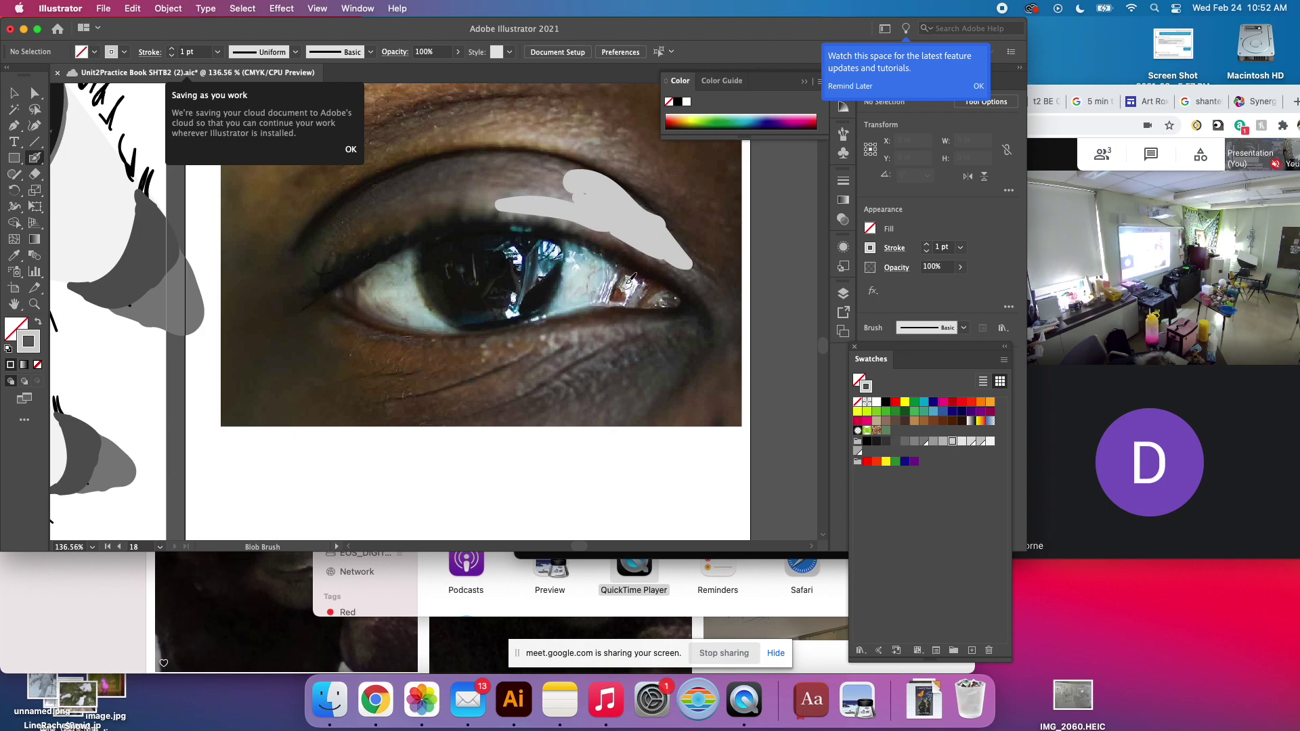
Paint light grey highlights on the tear duct, the iris reflection and the whites on both sides of the iris.
{"action": "mouse_move", "coordinate": [647, 282]}
{"action": "left_mouse_down"}
{"action": "mouse_move", "coordinate": [635, 302]}
{"action": "mouse_move", "coordinate": [648, 285]}
{"action": "mouse_move", "coordinate": [667, 292]}
{"action": "left_mouse_up"}
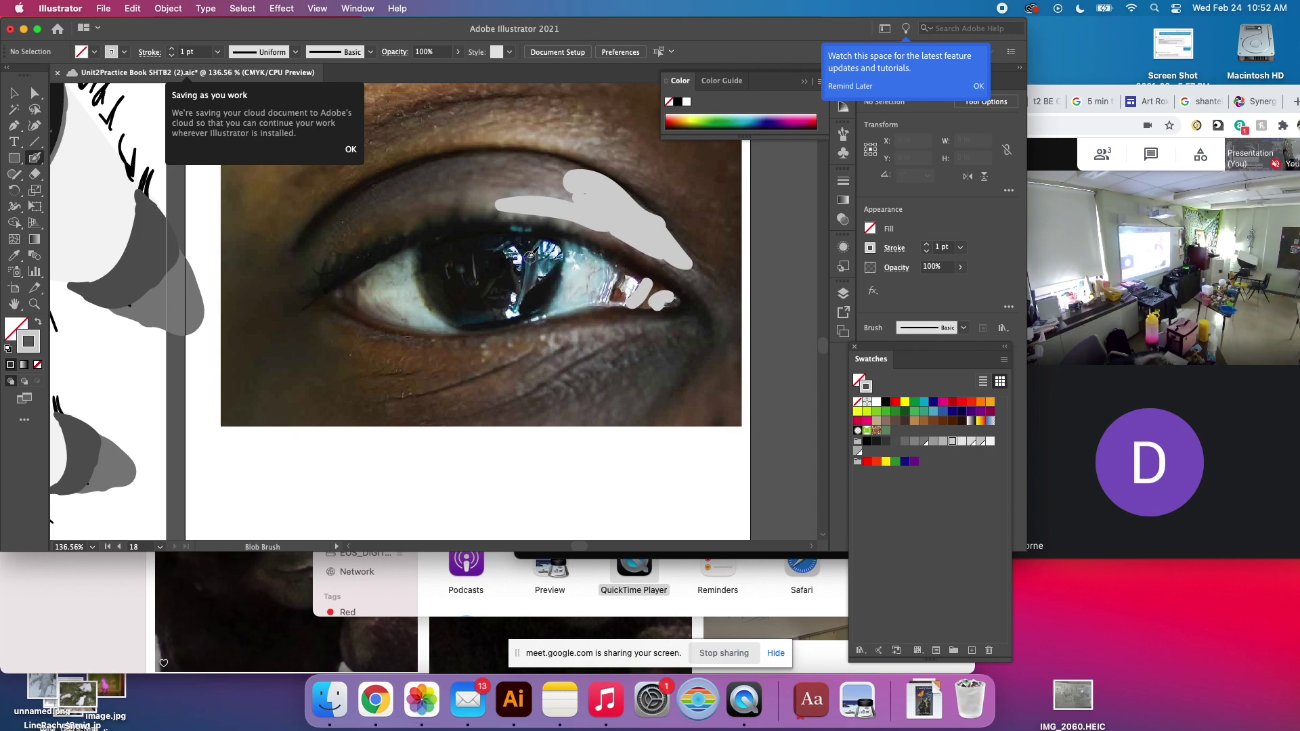
{"action": "mouse_move", "coordinate": [532, 257]}
{"action": "left_mouse_down"}
{"action": "mouse_move", "coordinate": [522, 293]}
{"action": "mouse_move", "coordinate": [556, 255]}
{"action": "mouse_move", "coordinate": [515, 246]}
{"action": "mouse_move", "coordinate": [519, 310]}
{"action": "left_mouse_up"}
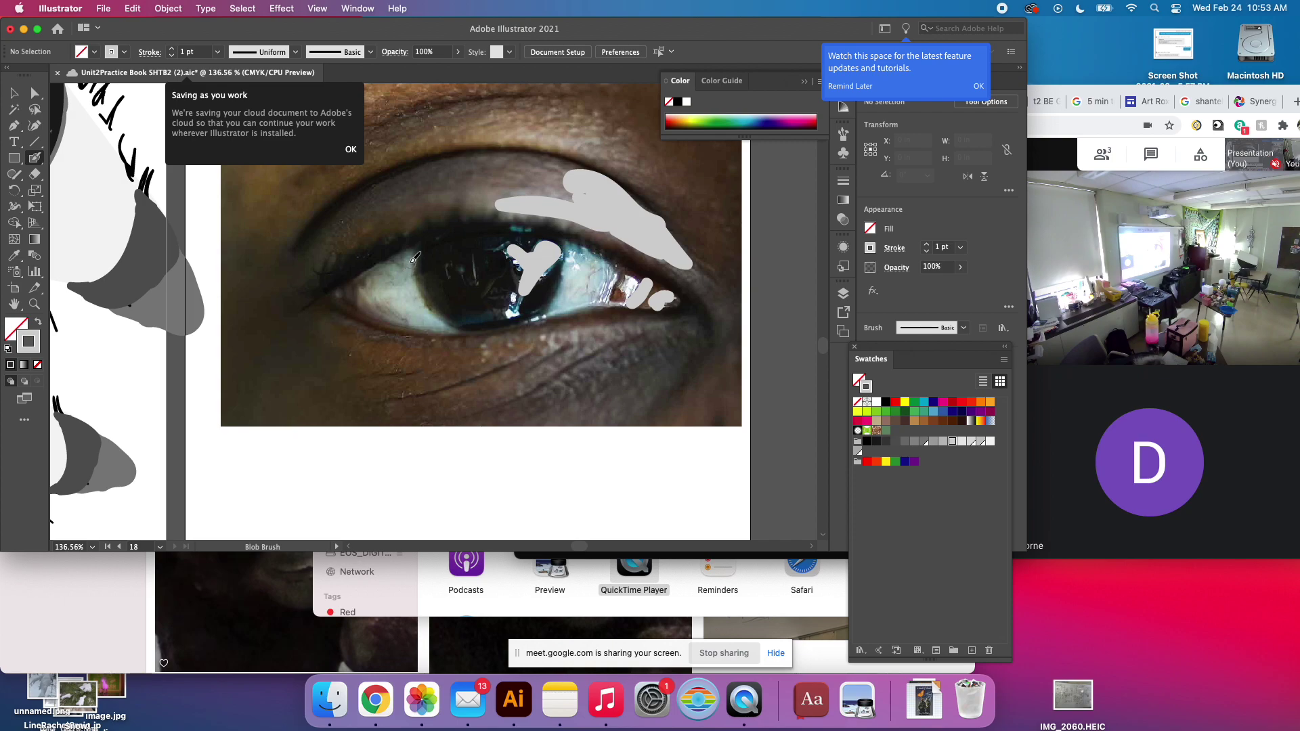
{"action": "mouse_move", "coordinate": [414, 252]}
{"action": "left_mouse_down"}
{"action": "mouse_move", "coordinate": [354, 290]}
{"action": "mouse_move", "coordinate": [391, 320]}
{"action": "mouse_move", "coordinate": [439, 318]}
{"action": "mouse_move", "coordinate": [378, 297]}
{"action": "mouse_move", "coordinate": [376, 281]}
{"action": "mouse_move", "coordinate": [375, 298]}
{"action": "left_mouse_up"}
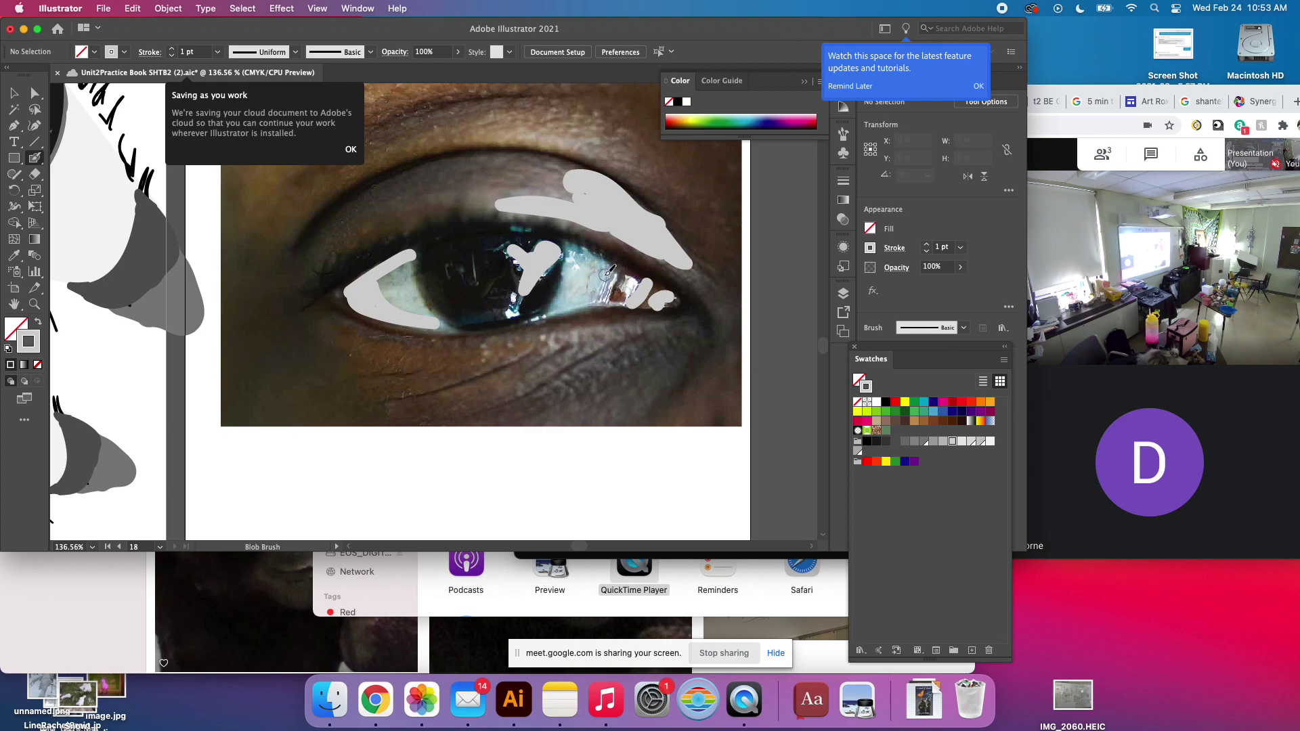
{"action": "mouse_move", "coordinate": [604, 277]}
{"action": "left_mouse_down"}
{"action": "mouse_move", "coordinate": [596, 294]}
{"action": "mouse_move", "coordinate": [550, 311]}
{"action": "left_mouse_up"}
Paint light grey highlights above the eyelid crease and below the inner half of the eye, extending the eyelid highlight's inner tip.
{"action": "mouse_move", "coordinate": [486, 134]}
{"action": "left_mouse_down"}
{"action": "mouse_move", "coordinate": [588, 145]}
{"action": "mouse_move", "coordinate": [633, 168]}
{"action": "mouse_move", "coordinate": [610, 137]}
{"action": "mouse_move", "coordinate": [634, 144]}
{"action": "mouse_move", "coordinate": [582, 112]}
{"action": "mouse_move", "coordinate": [545, 106]}
{"action": "mouse_move", "coordinate": [483, 125]}
{"action": "mouse_move", "coordinate": [565, 124]}
{"action": "mouse_move", "coordinate": [584, 149]}
{"action": "mouse_move", "coordinate": [545, 133]}
{"action": "mouse_move", "coordinate": [598, 142]}
{"action": "mouse_move", "coordinate": [571, 127]}
{"action": "mouse_move", "coordinate": [623, 153]}
{"action": "mouse_move", "coordinate": [558, 113]}
{"action": "left_mouse_up"}
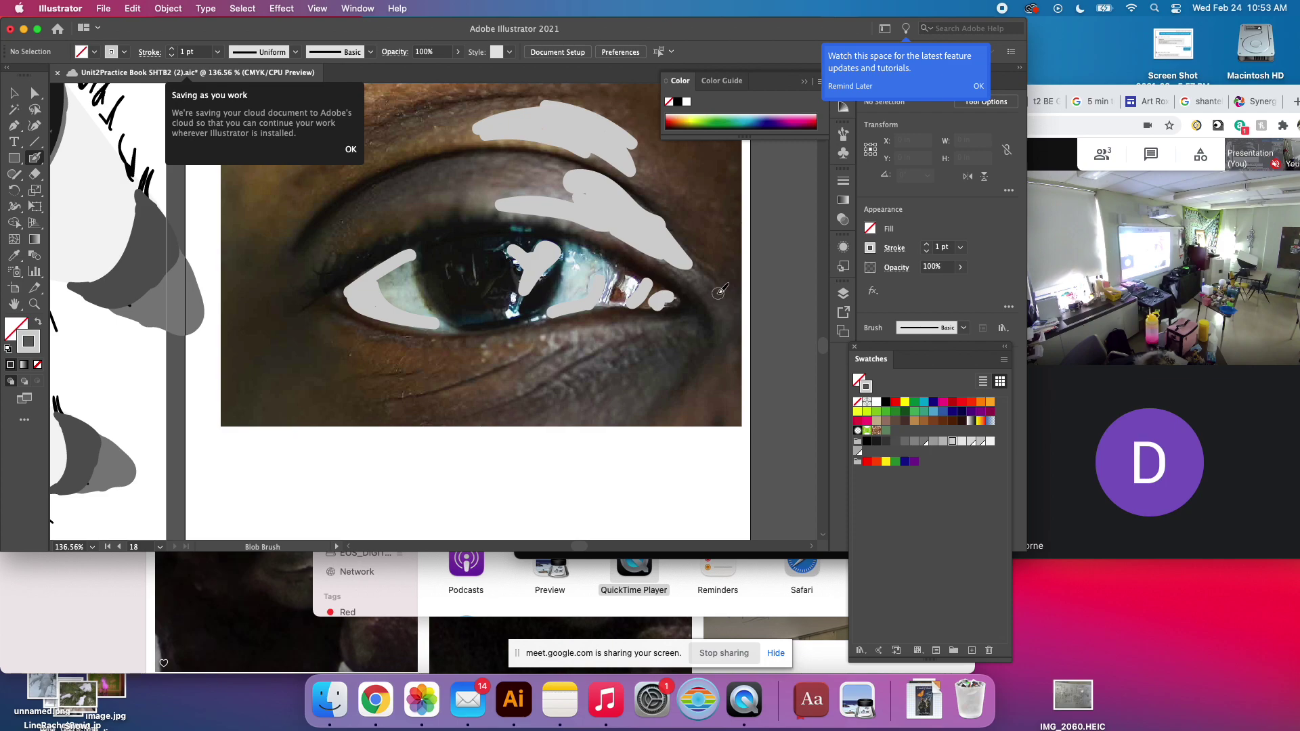
{"action": "left_click", "coordinate": [693, 265]}
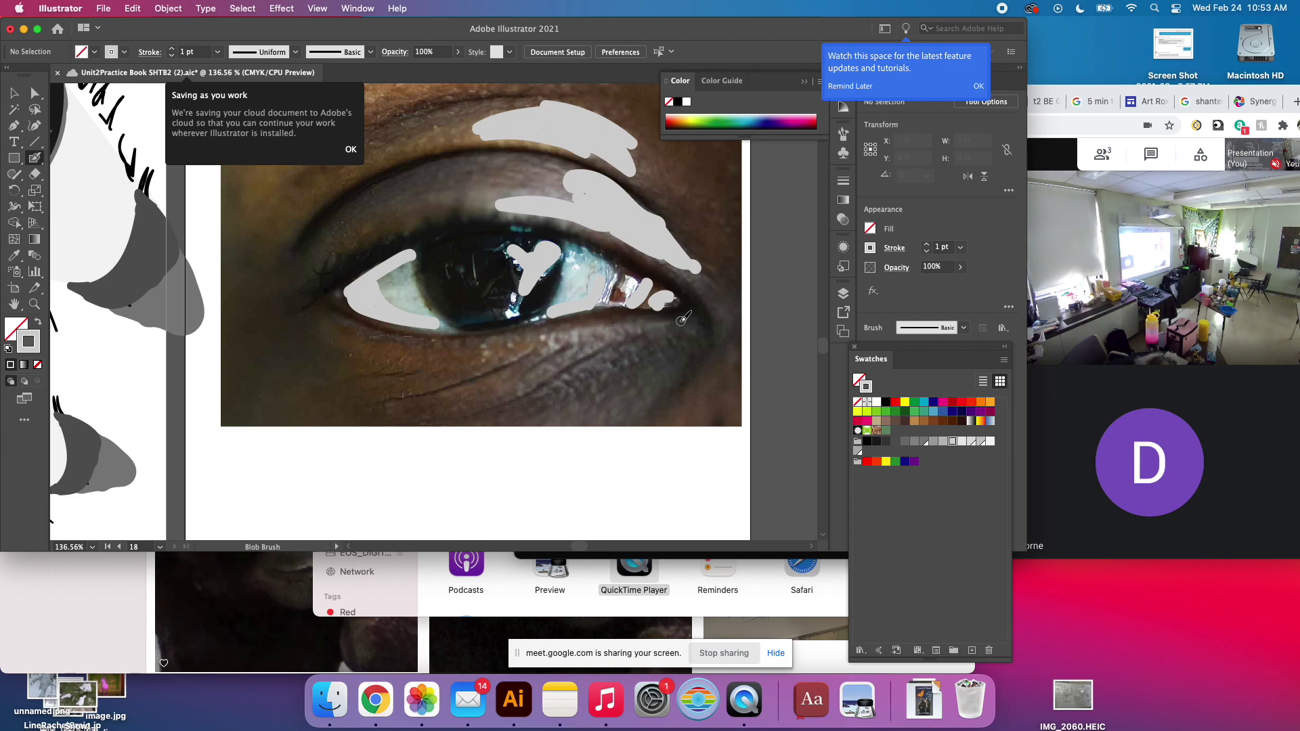
{"action": "mouse_move", "coordinate": [676, 324]}
{"action": "left_mouse_down"}
{"action": "mouse_move", "coordinate": [559, 370]}
{"action": "mouse_move", "coordinate": [606, 338]}
{"action": "mouse_move", "coordinate": [588, 333]}
{"action": "mouse_move", "coordinate": [630, 325]}
{"action": "mouse_move", "coordinate": [565, 337]}
{"action": "mouse_move", "coordinate": [552, 342]}
{"action": "mouse_move", "coordinate": [586, 345]}
{"action": "mouse_move", "coordinate": [546, 371]}
{"action": "left_mouse_up"}
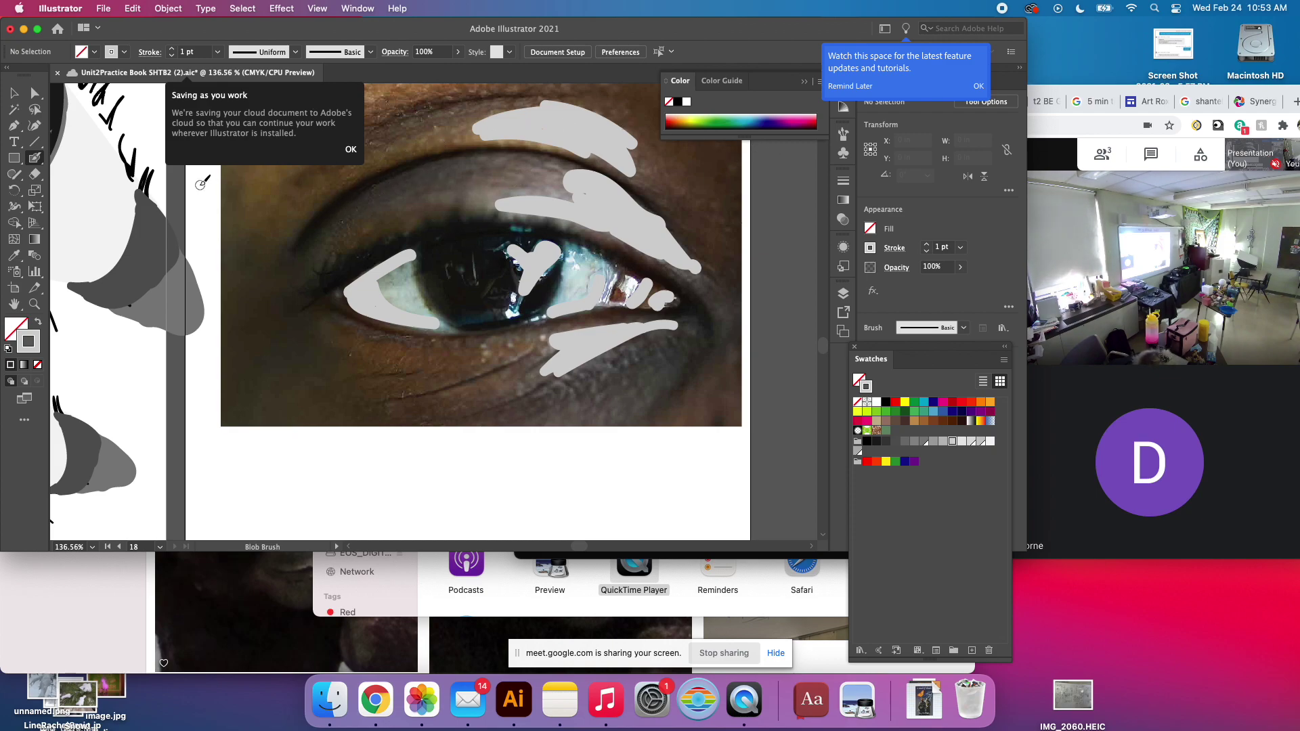
Set the stroke to dark grey and use the Blob Brush to paint shadows on the eyelid crease, inner corner, iris and outer upper eyelid.
{"action": "left_click", "coordinate": [14, 92]}
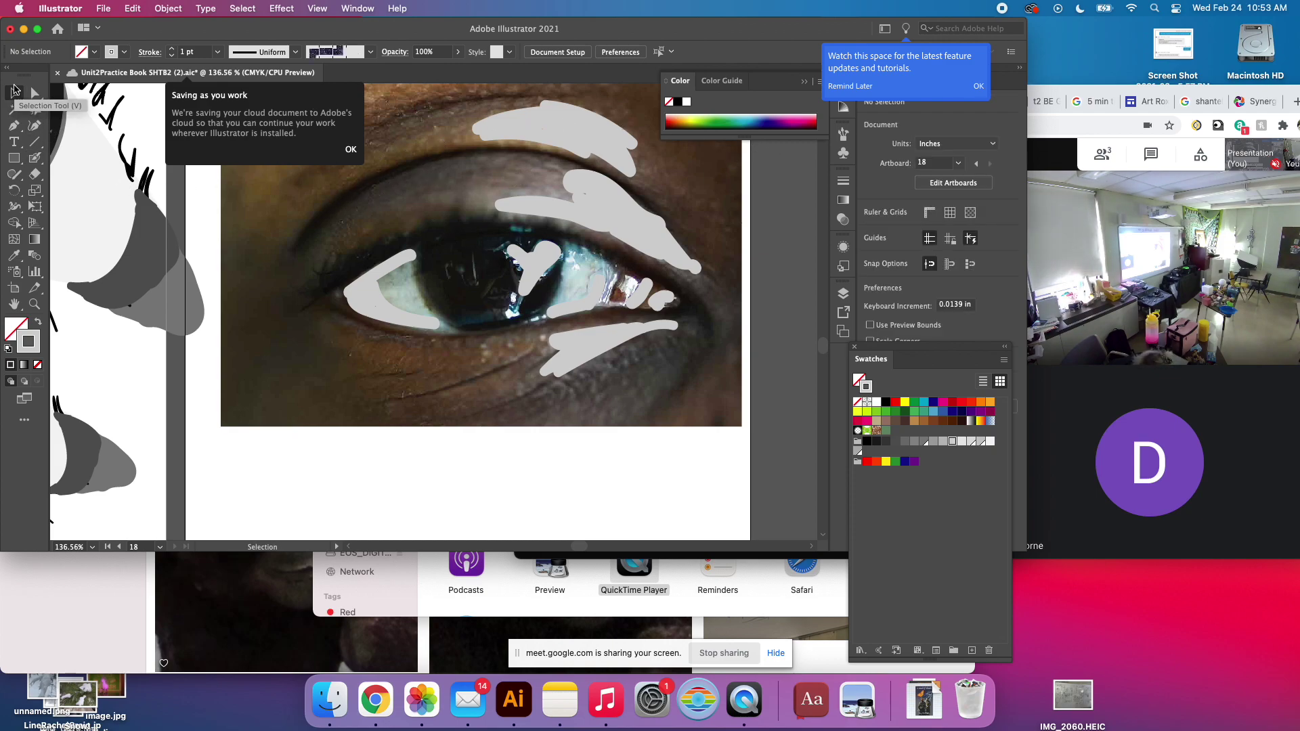
{"action": "left_click", "coordinate": [885, 441]}
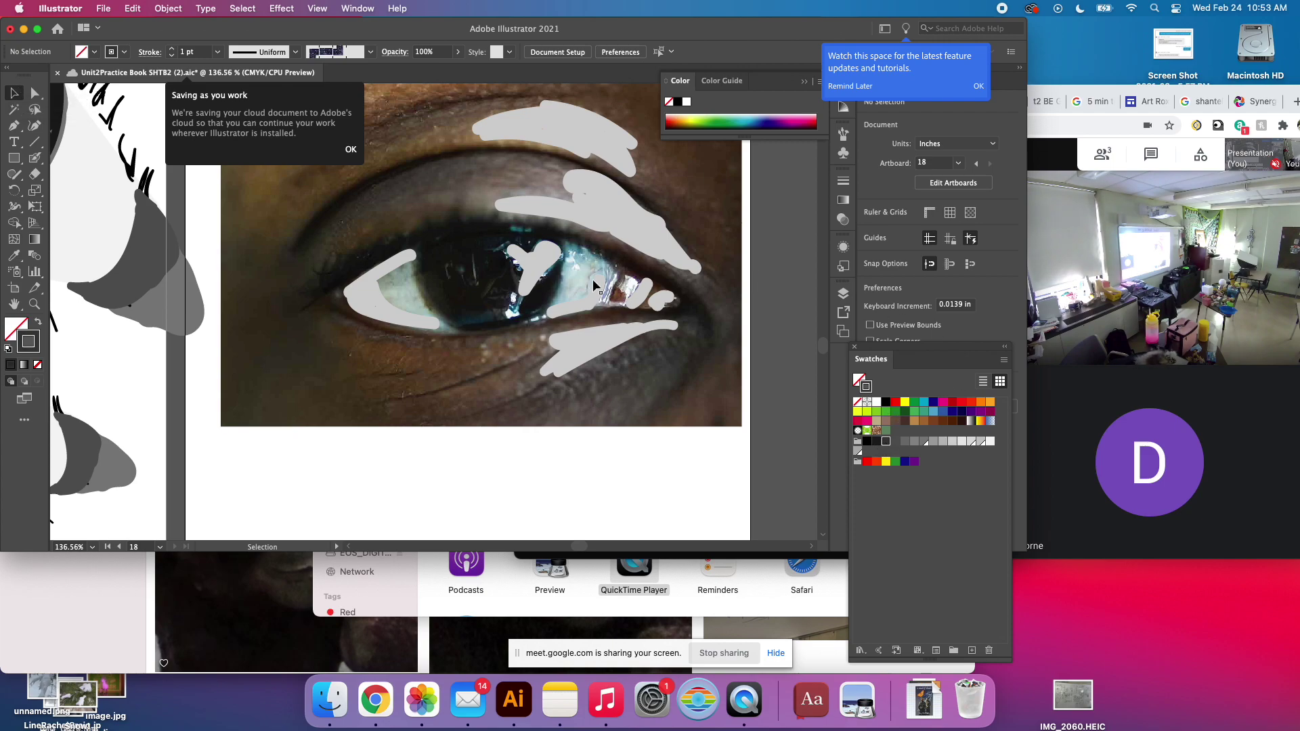
{"action": "left_click", "coordinate": [35, 157]}
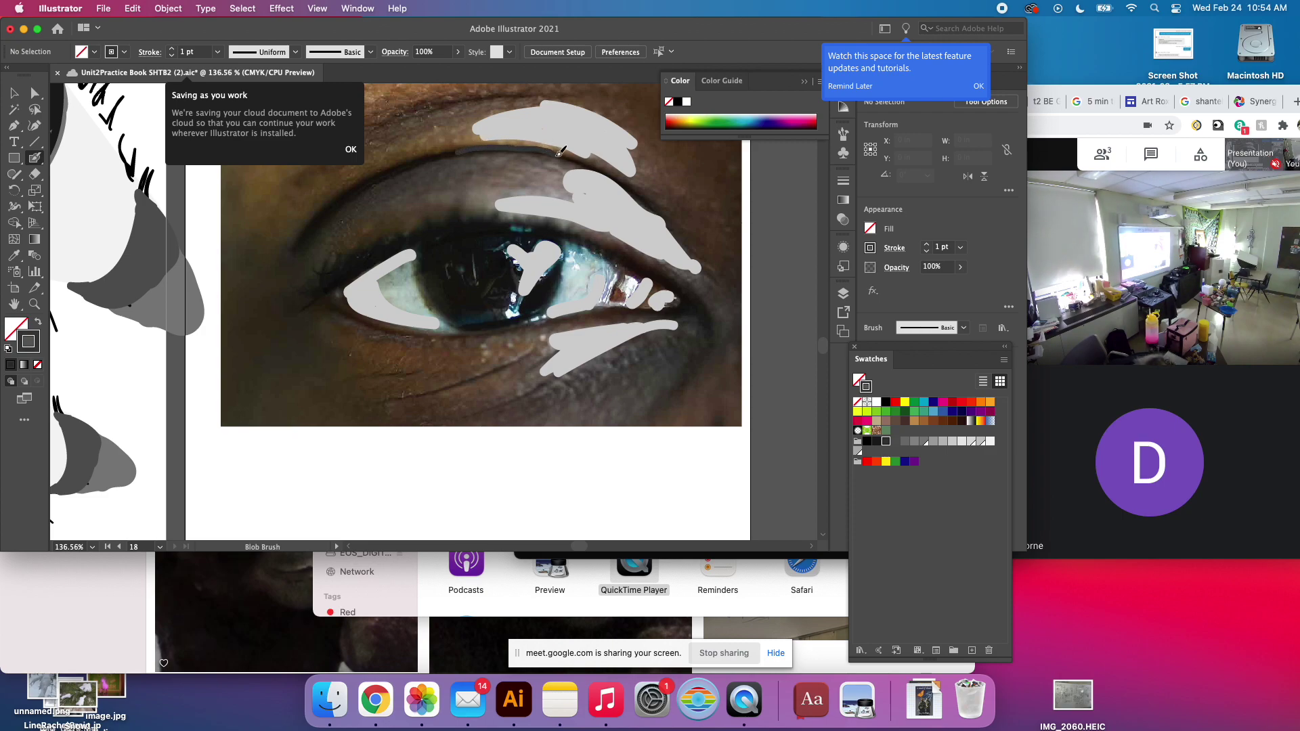
{"action": "left_click_drag", "start_coordinate": [579, 157], "coordinate": [602, 168]}
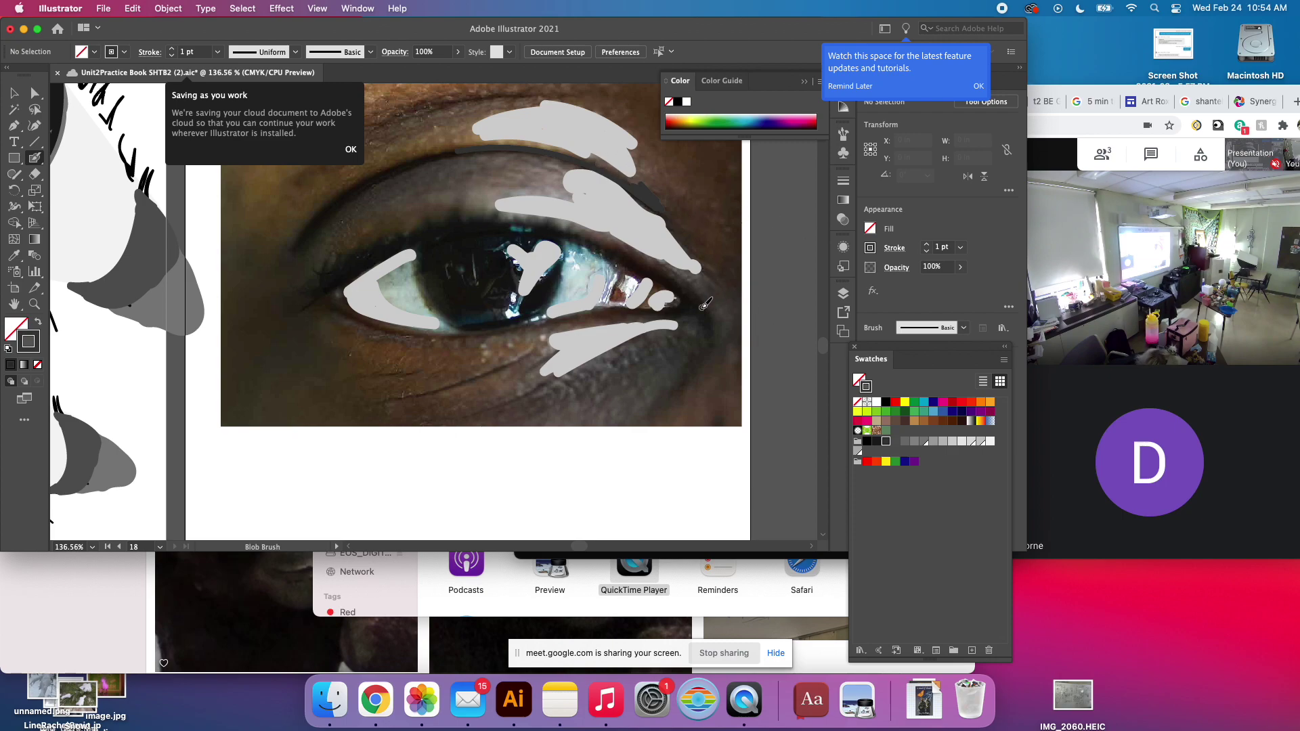
{"action": "left_click_drag", "start_coordinate": [697, 293], "coordinate": [709, 336]}
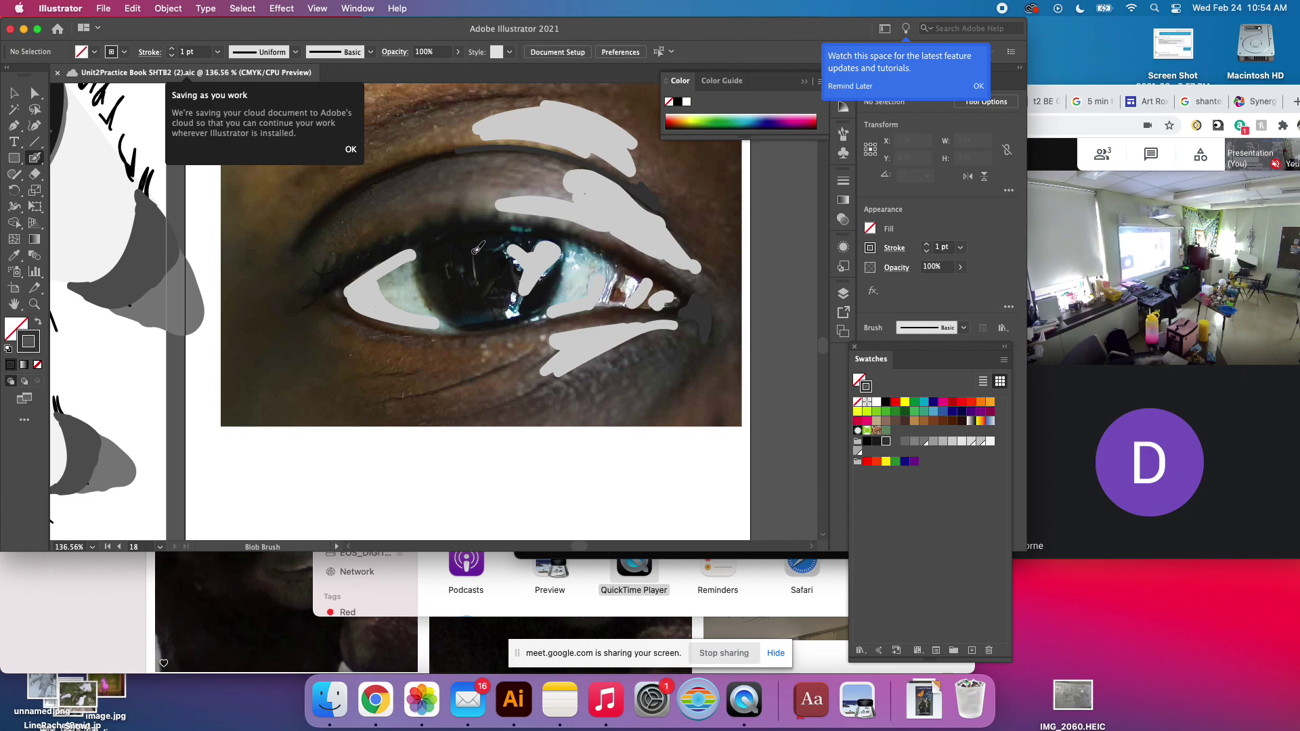
{"action": "mouse_move", "coordinate": [478, 251]}
{"action": "left_mouse_down"}
{"action": "mouse_move", "coordinate": [483, 281]}
{"action": "mouse_move", "coordinate": [466, 277]}
{"action": "left_mouse_up"}
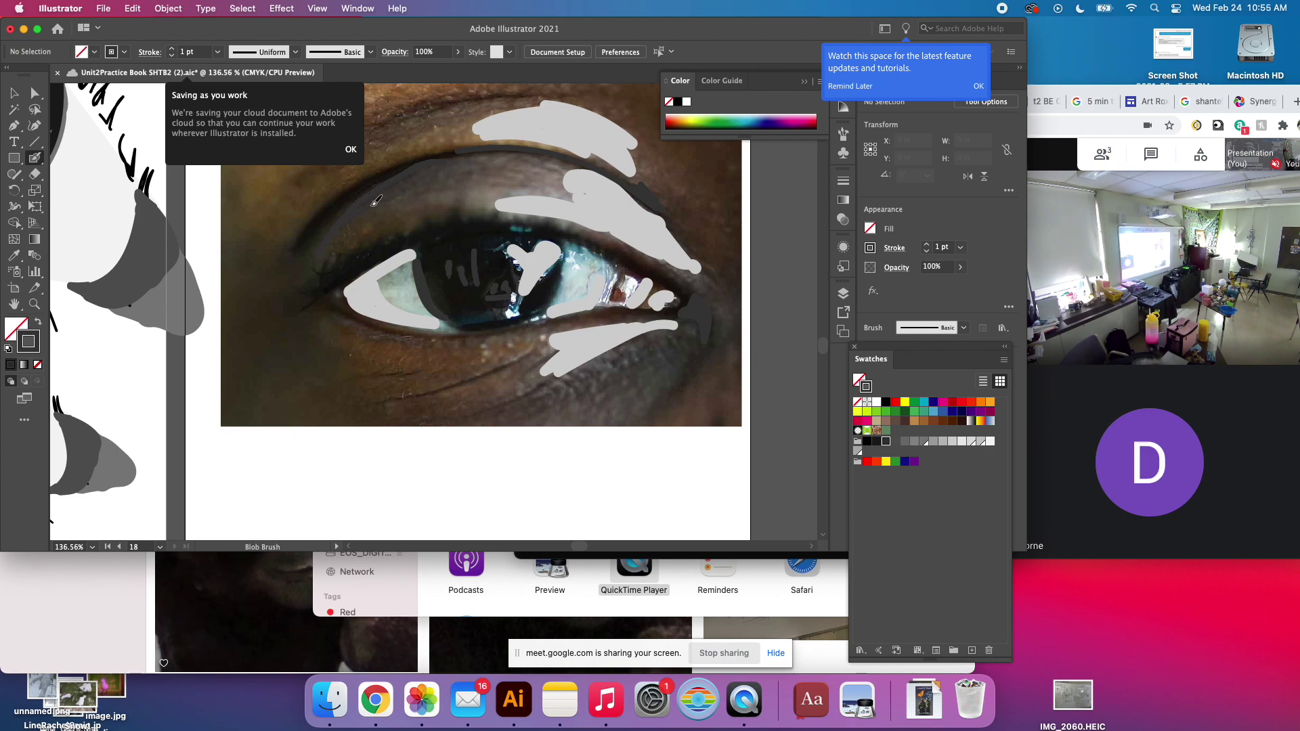
{"action": "mouse_move", "coordinate": [365, 212]}
{"action": "left_mouse_down"}
{"action": "mouse_move", "coordinate": [466, 185]}
{"action": "mouse_move", "coordinate": [442, 163]}
{"action": "left_mouse_up"}
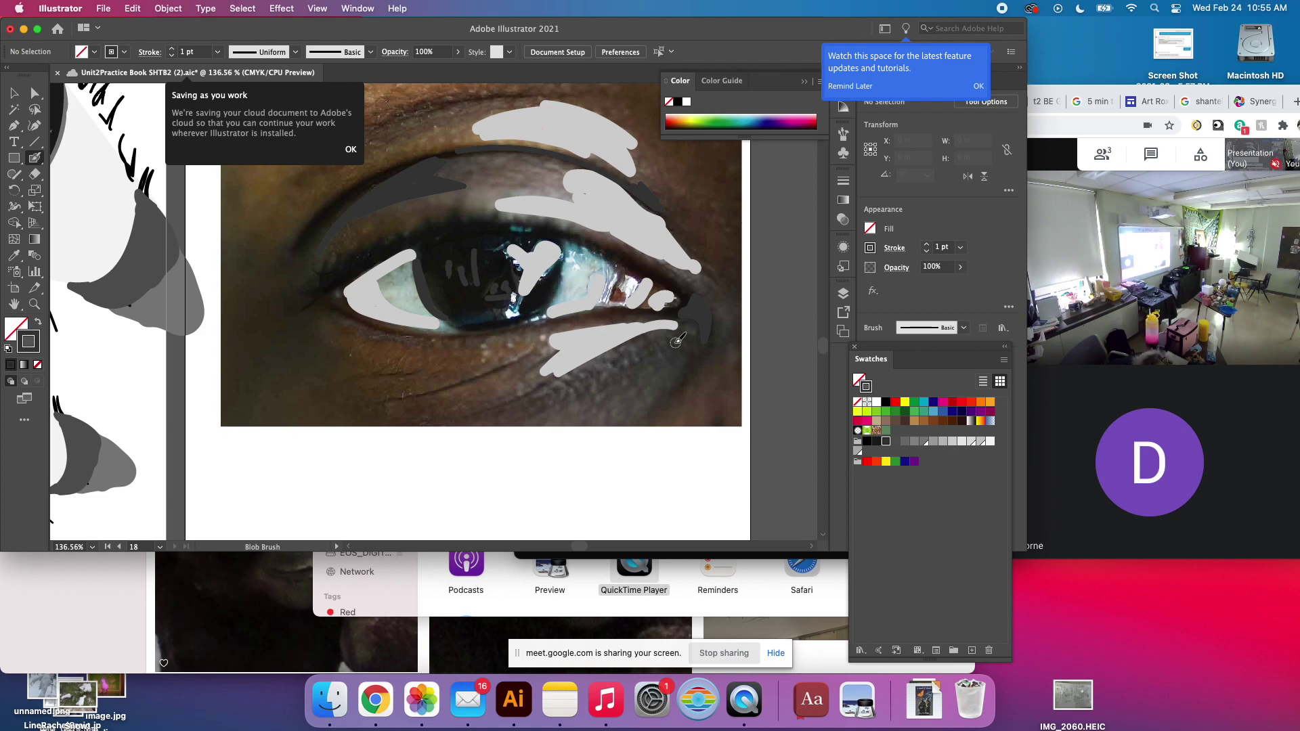
Paint a dark grey shadow below the inner corner and group it with the dark grey eyelid, crease and corner shapes.
{"action": "mouse_move", "coordinate": [679, 341]}
{"action": "left_mouse_down"}
{"action": "mouse_move", "coordinate": [582, 385]}
{"action": "mouse_move", "coordinate": [655, 379]}
{"action": "mouse_move", "coordinate": [644, 411]}
{"action": "mouse_move", "coordinate": [683, 363]}
{"action": "mouse_move", "coordinate": [680, 346]}
{"action": "mouse_move", "coordinate": [600, 380]}
{"action": "mouse_move", "coordinate": [664, 348]}
{"action": "mouse_move", "coordinate": [652, 370]}
{"action": "mouse_move", "coordinate": [676, 347]}
{"action": "mouse_move", "coordinate": [652, 399]}
{"action": "mouse_move", "coordinate": [679, 343]}
{"action": "left_mouse_up"}
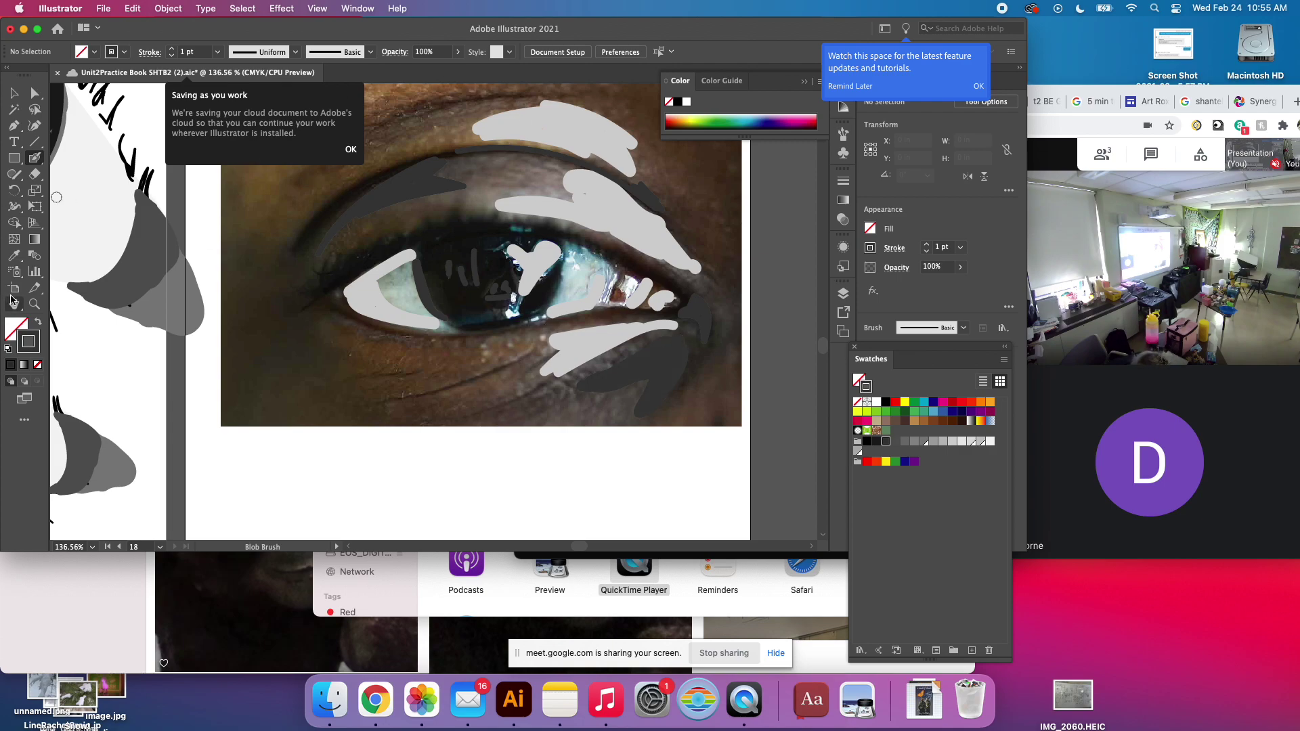
{"action": "key", "text": "v"}
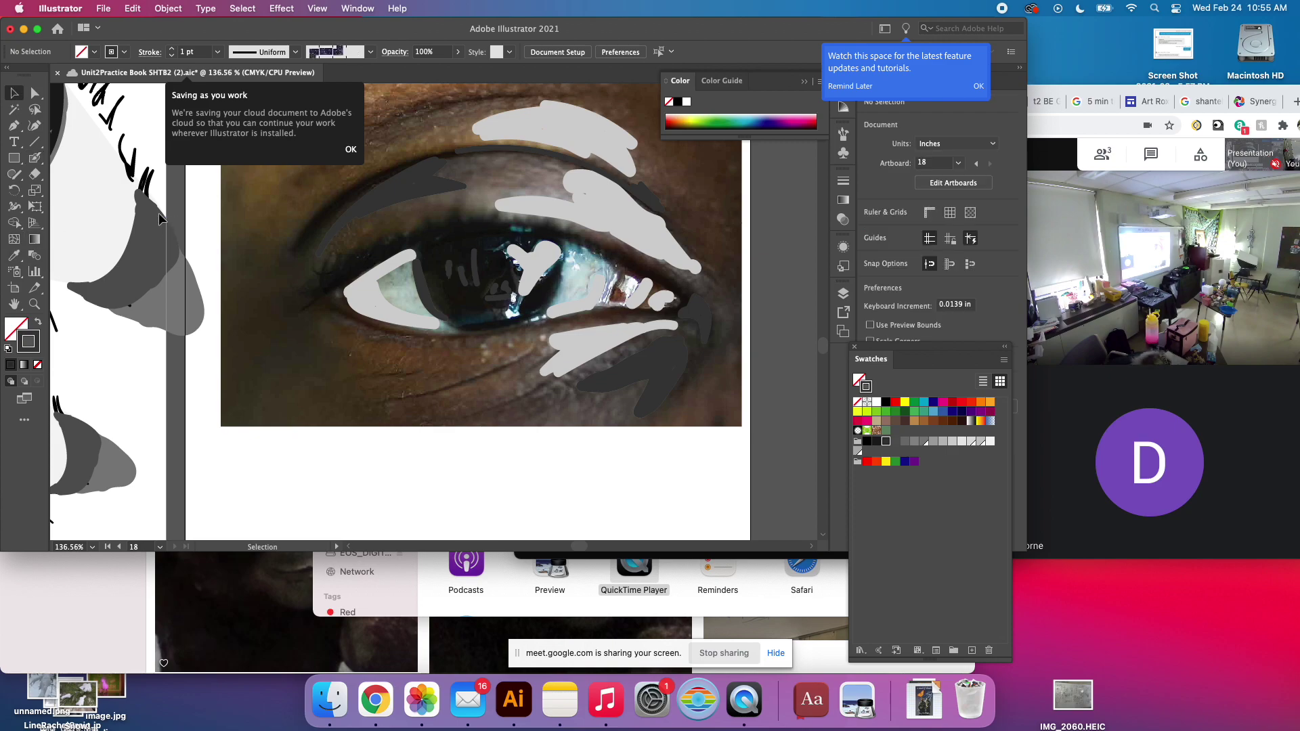
{"action": "left_click", "coordinate": [374, 206]}
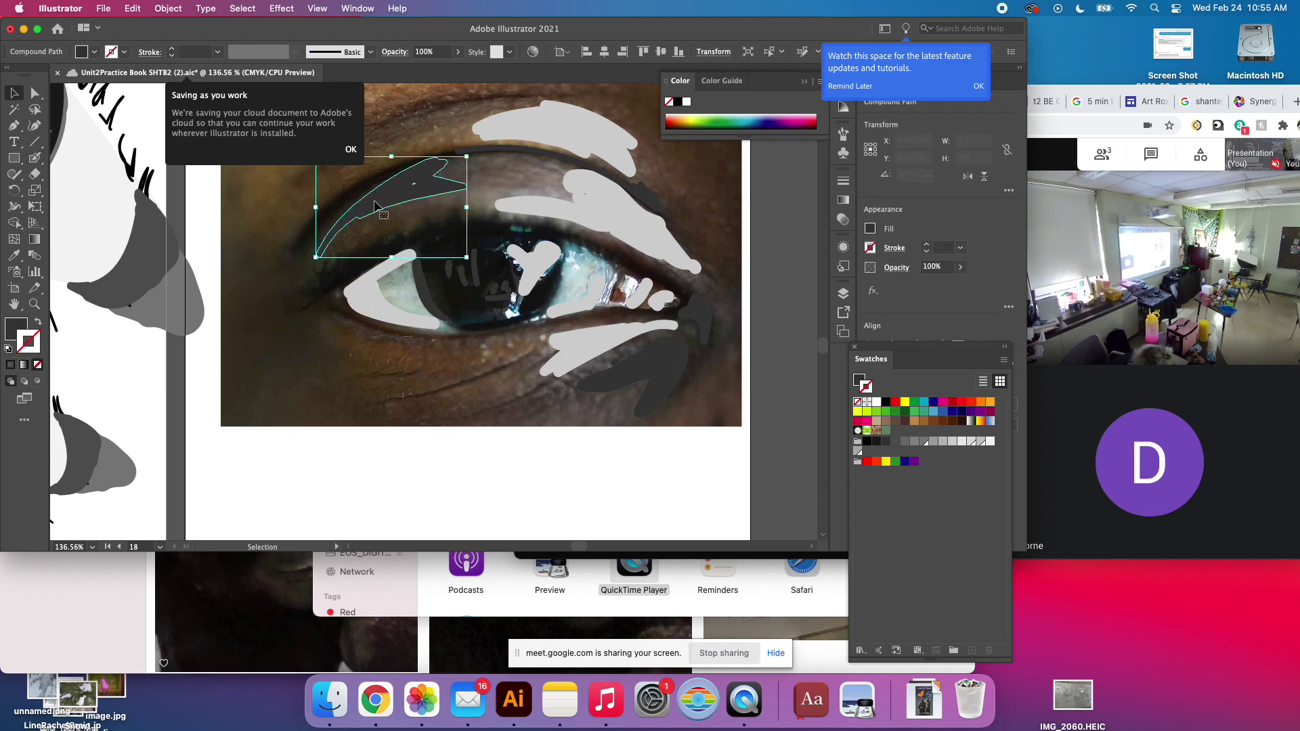
{"action": "left_click", "coordinate": [518, 151], "text": "shift"}
{"action": "left_click", "coordinate": [687, 319], "text": "shift"}
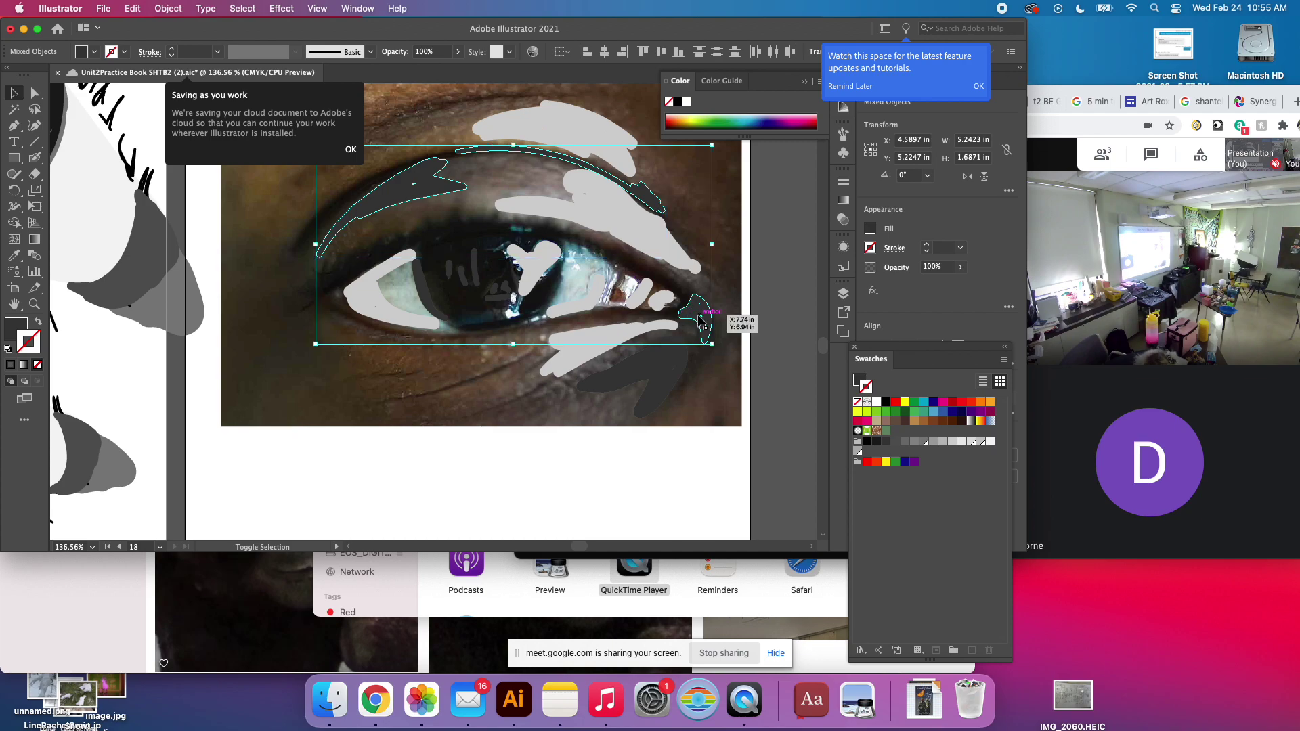
{"action": "left_click", "coordinate": [680, 385], "text": "shift"}
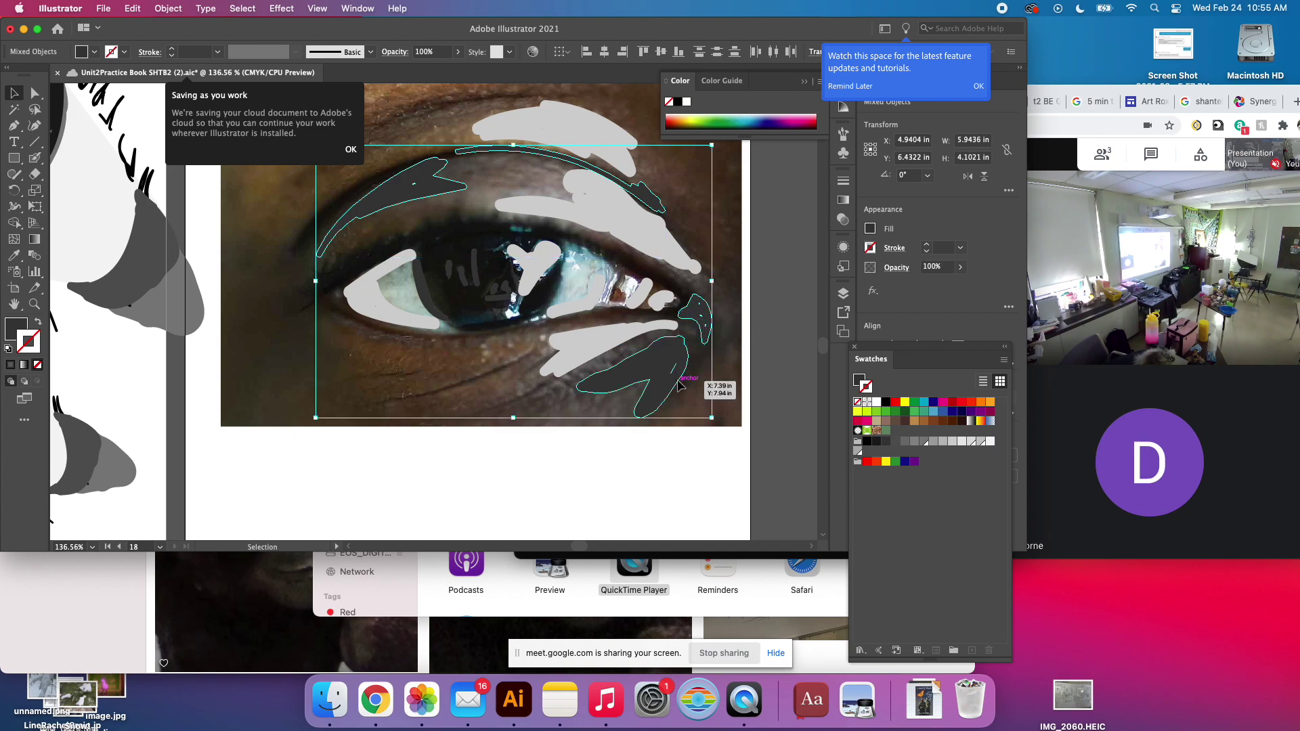
{"action": "key", "text": "super+g"}
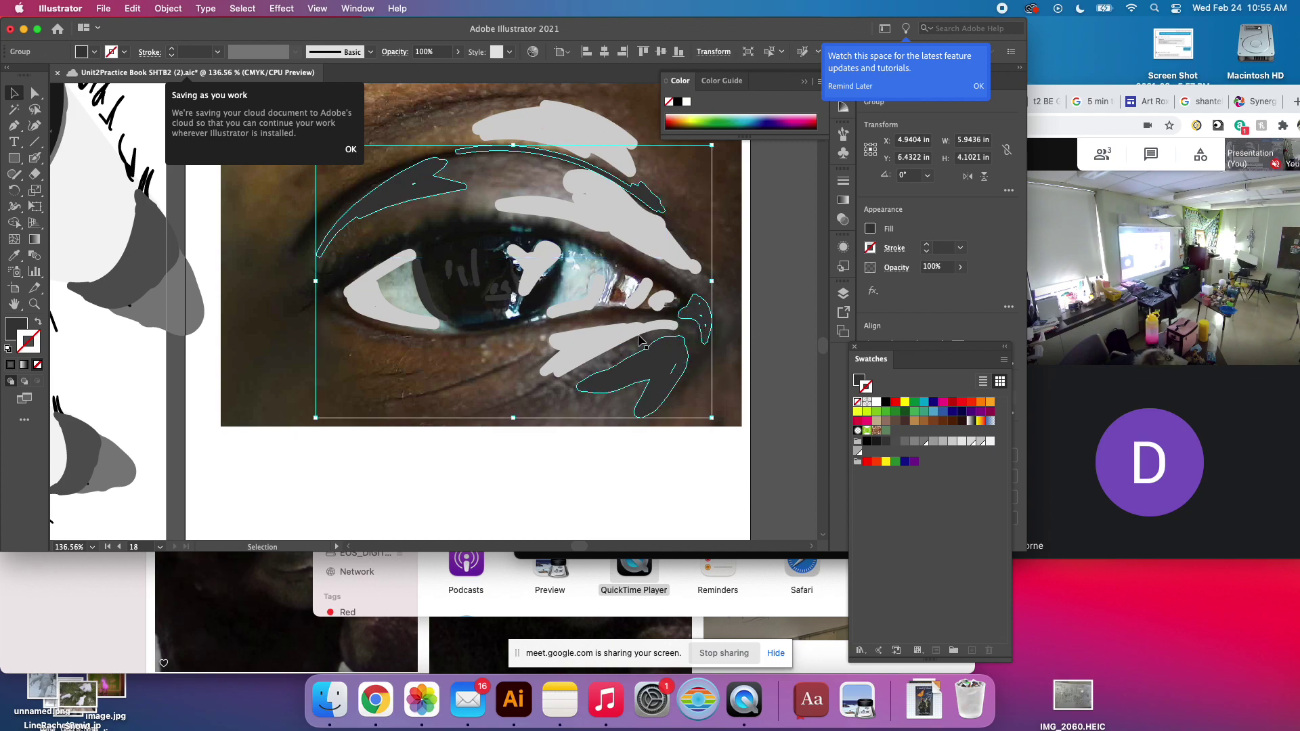
Group the light grey highlights below the eye, on the tear duct, on the upper eyelid, above the crease and on the whites.
{"action": "left_click", "coordinate": [745, 278]}
{"action": "left_click", "coordinate": [622, 340]}
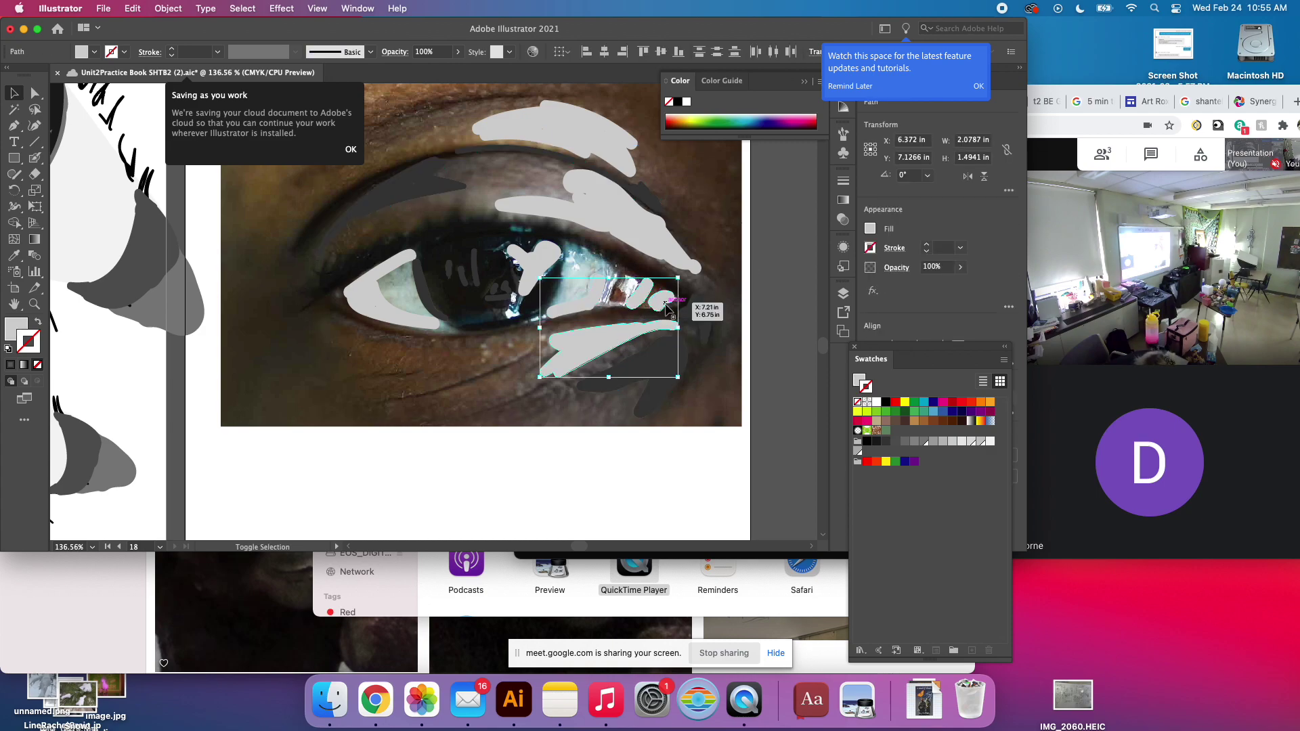
{"action": "left_click", "coordinate": [582, 305], "text": "shift"}
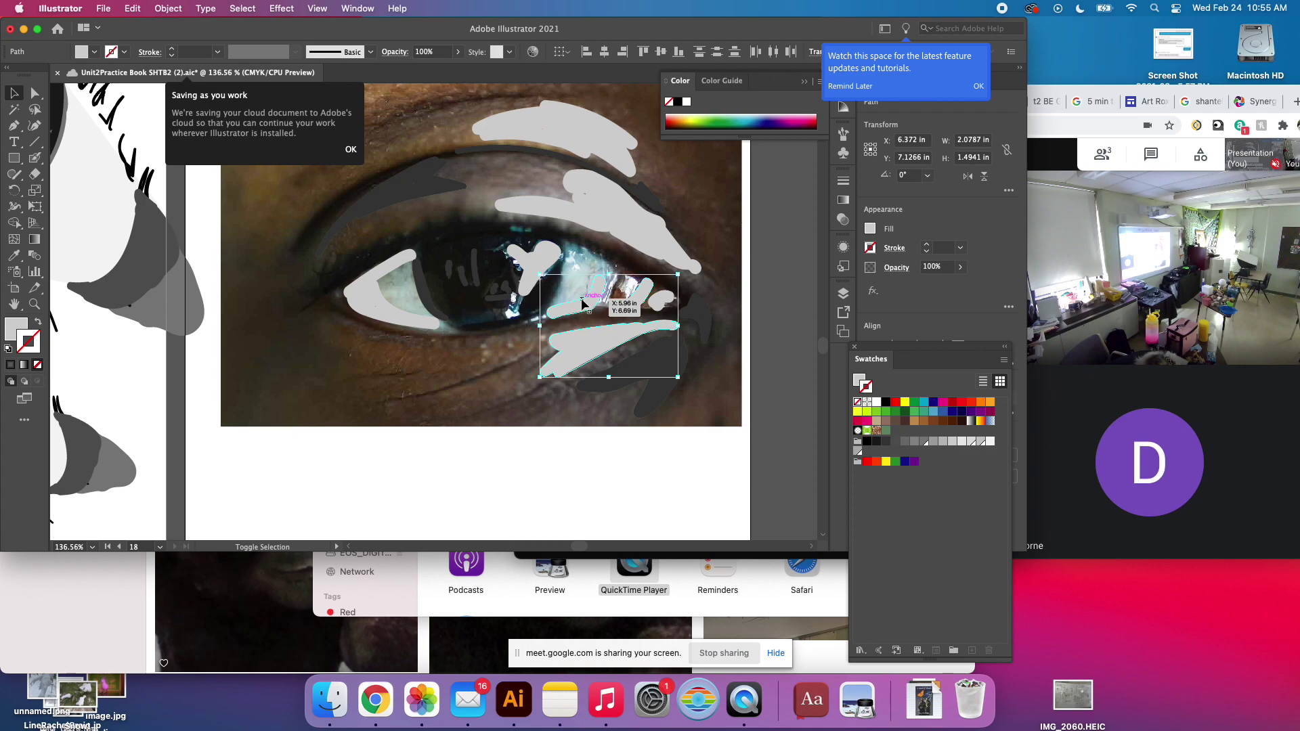
{"action": "left_click", "coordinate": [649, 229], "text": "shift"}
{"action": "left_click", "coordinate": [591, 145], "text": "shift"}
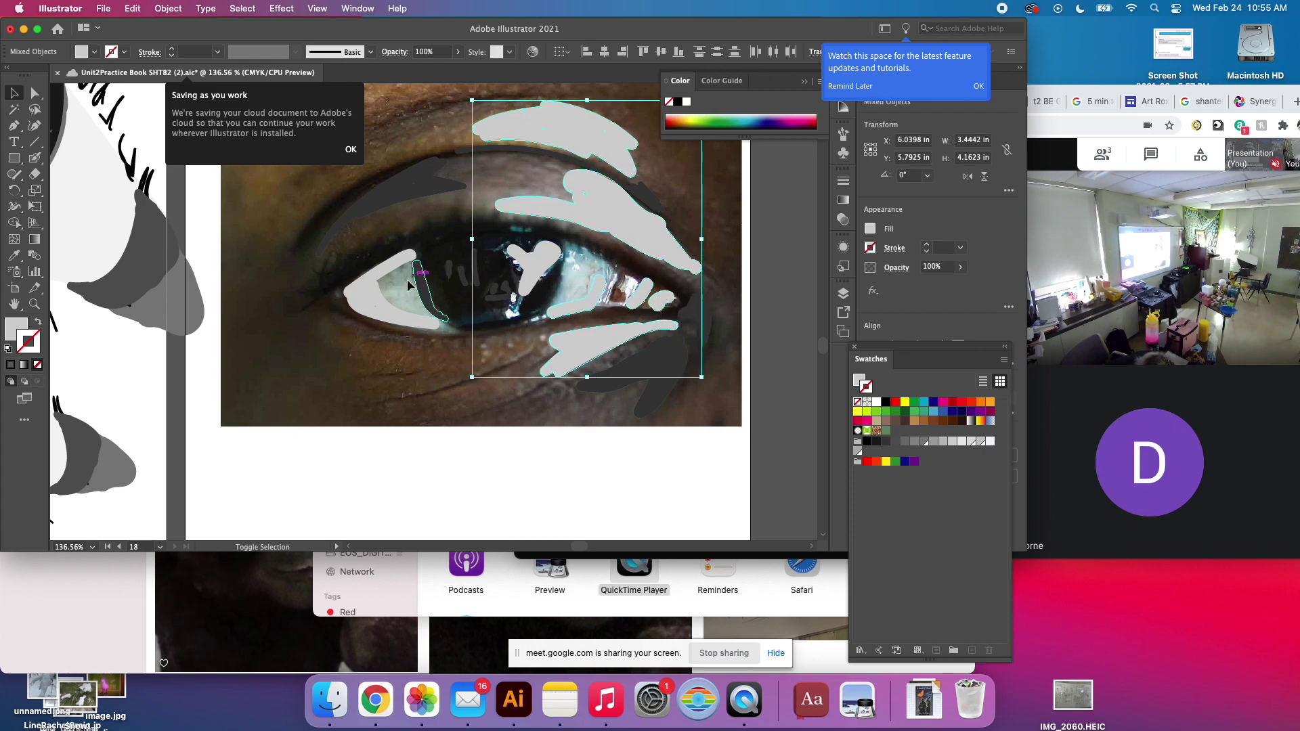
{"action": "left_click", "coordinate": [376, 308], "text": "shift"}
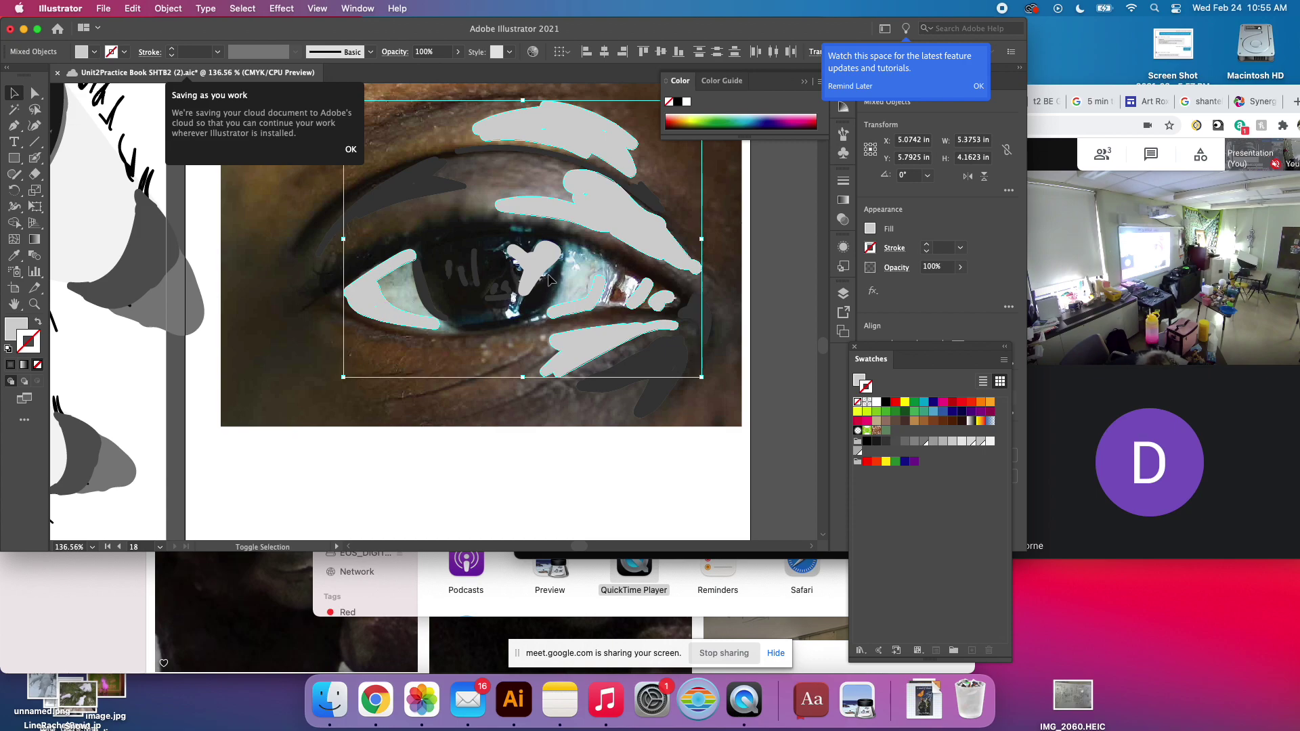
{"action": "key", "text": "a"}
{"action": "key", "text": "v"}
{"action": "key", "text": "super+g"}
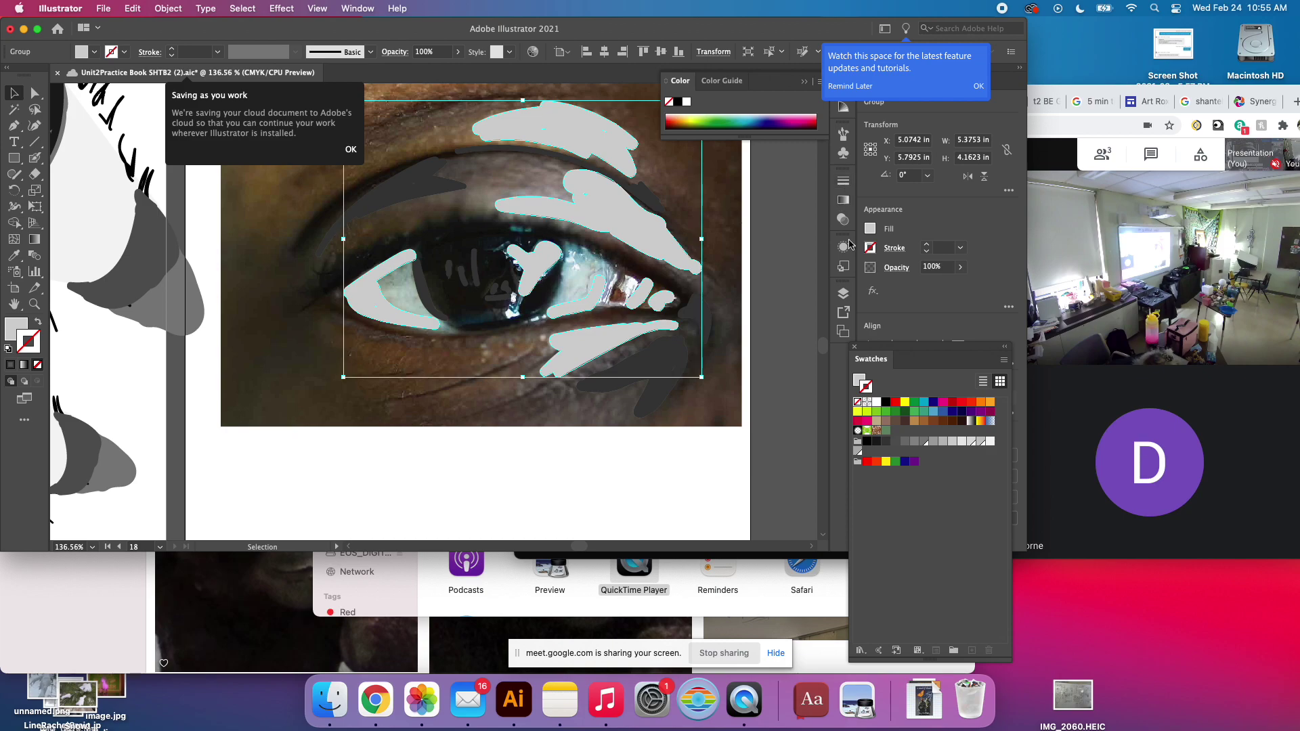
Hide the dark grey eyelid and corner shadow group in the Eyeball layer and deselect the artwork.
{"action": "left_click", "coordinate": [843, 293]}
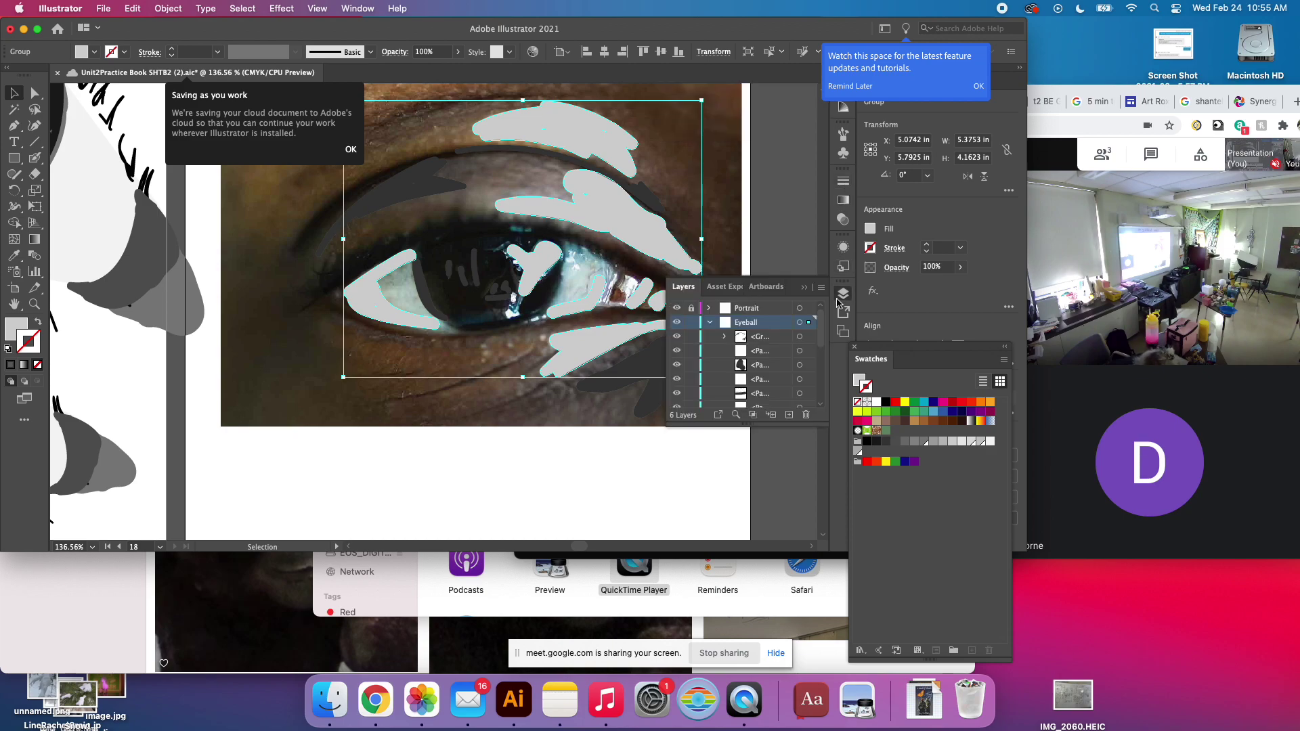
{"action": "left_click", "coordinate": [676, 338]}
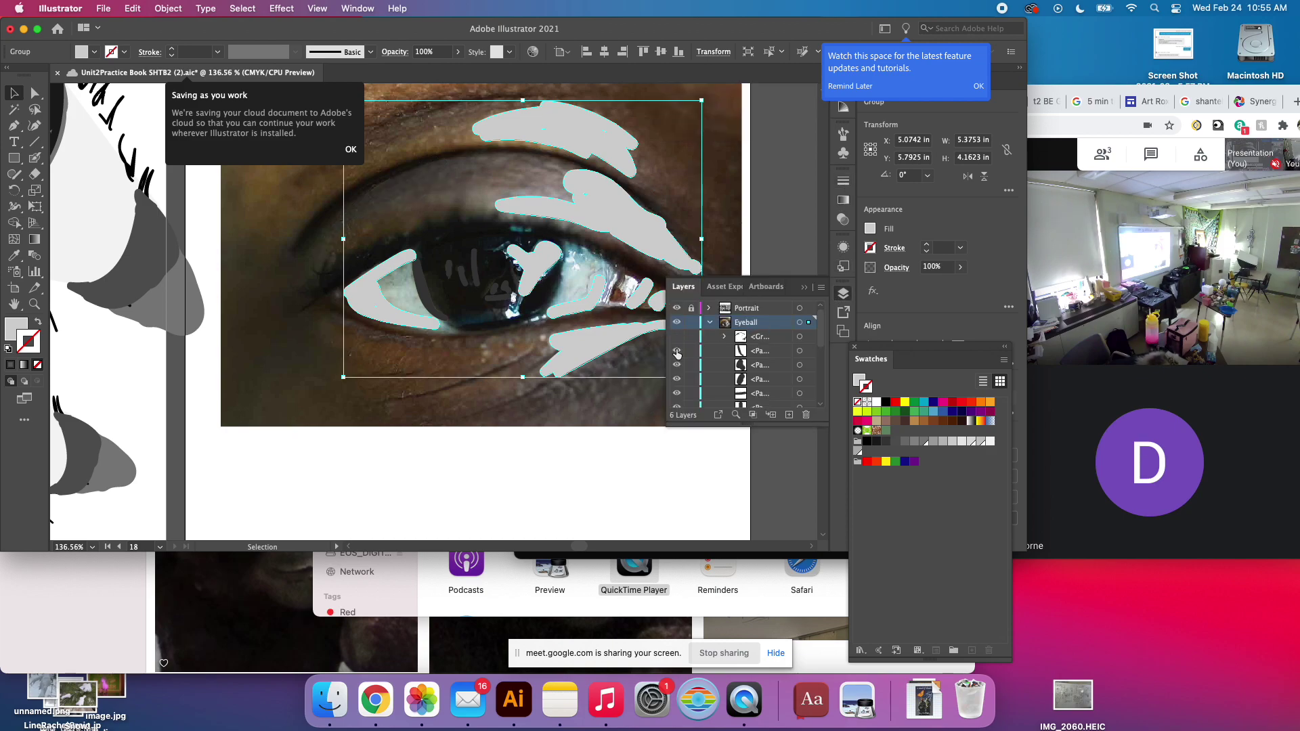
{"action": "left_click", "coordinate": [745, 216]}
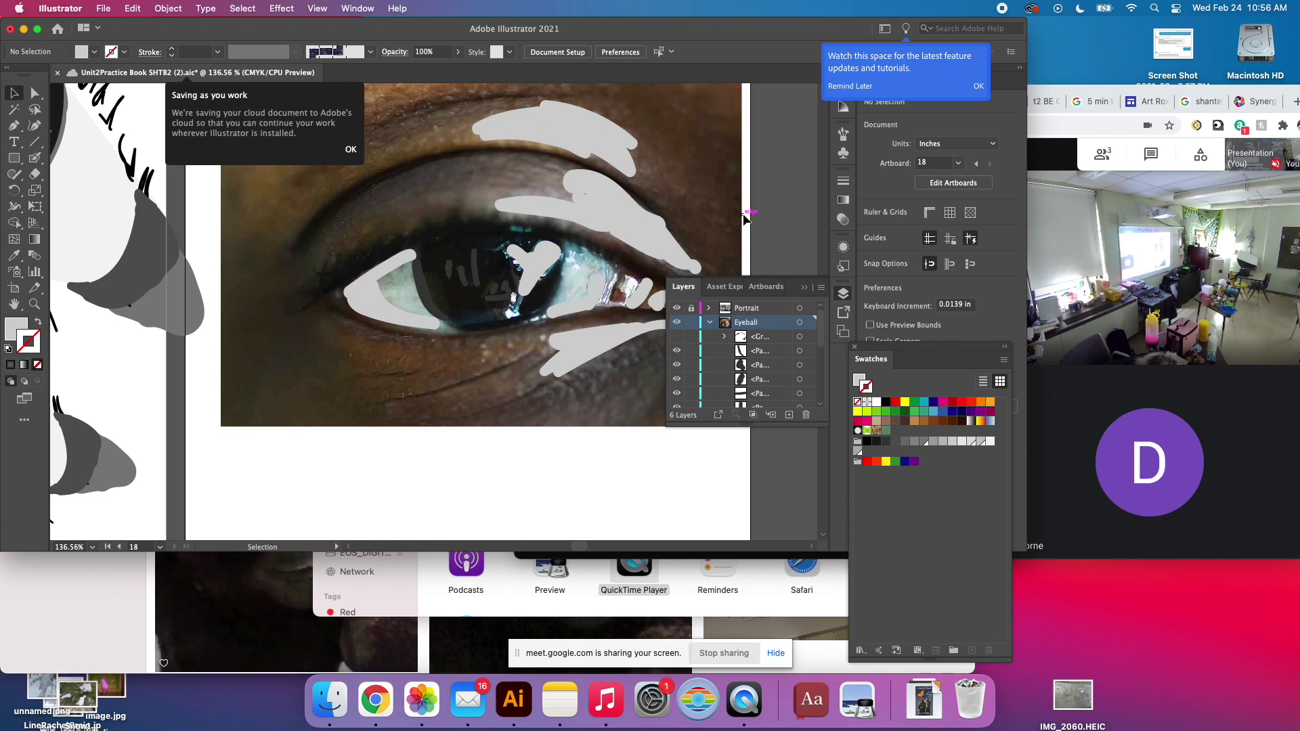
{"action": "left_click", "coordinate": [748, 339]}
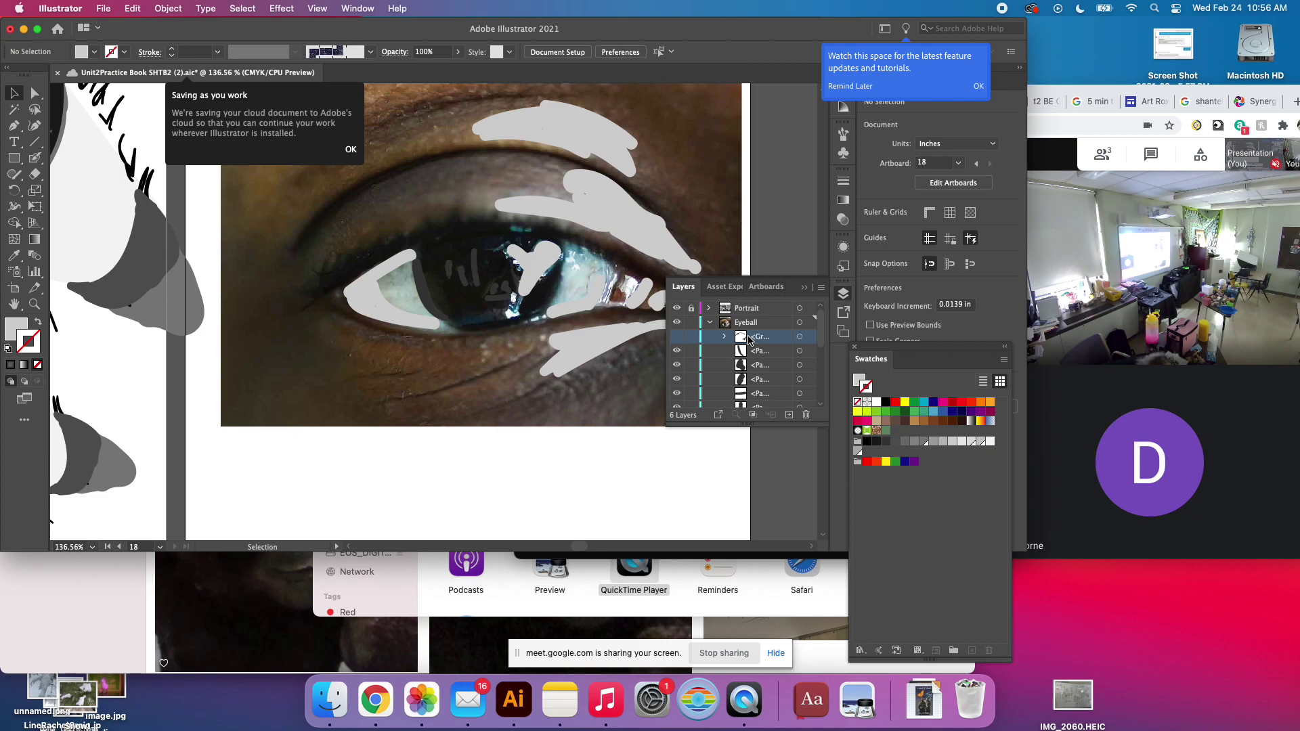
Group the dark grey shapes inside the iris, including the outer edge shadow, the vertical strokes and the small lower marks.
{"action": "left_click", "coordinate": [418, 292]}
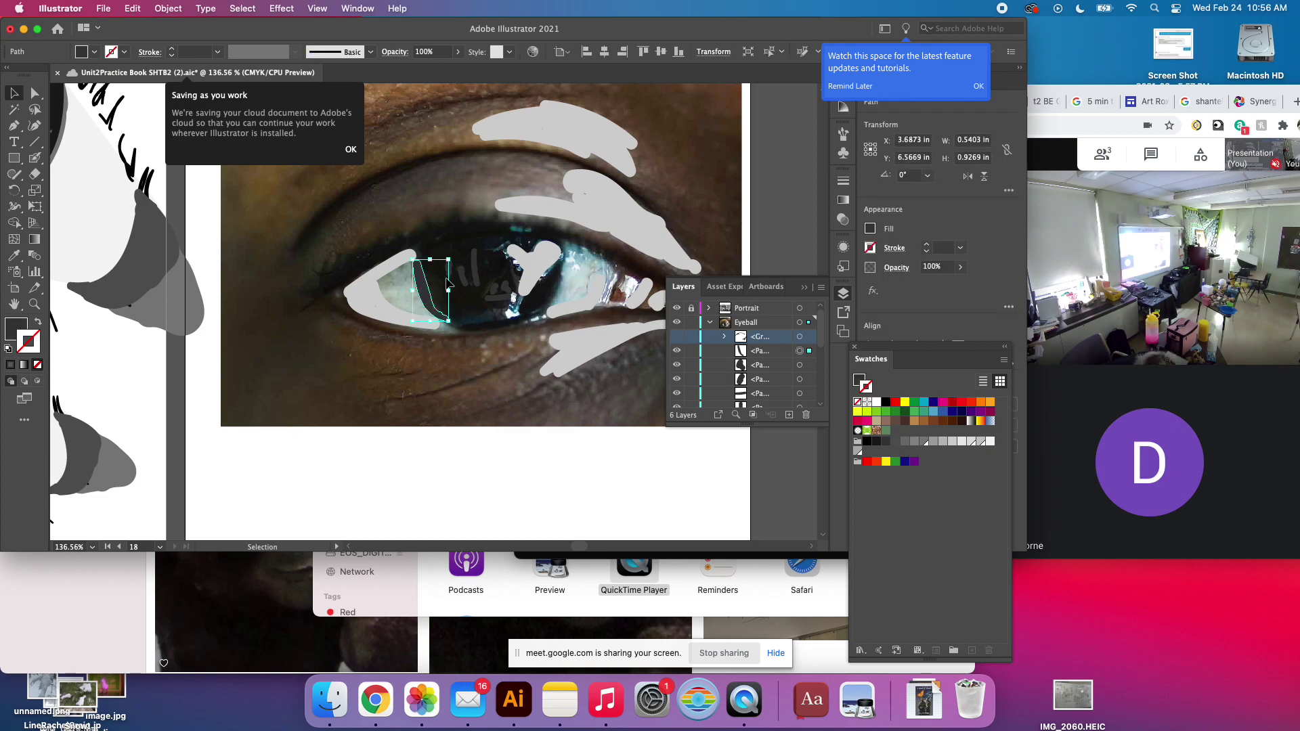
{"action": "left_click", "coordinate": [449, 269], "text": "shift"}
{"action": "left_click", "coordinate": [465, 275], "text": "shift"}
{"action": "left_click", "coordinate": [478, 270], "text": "shift"}
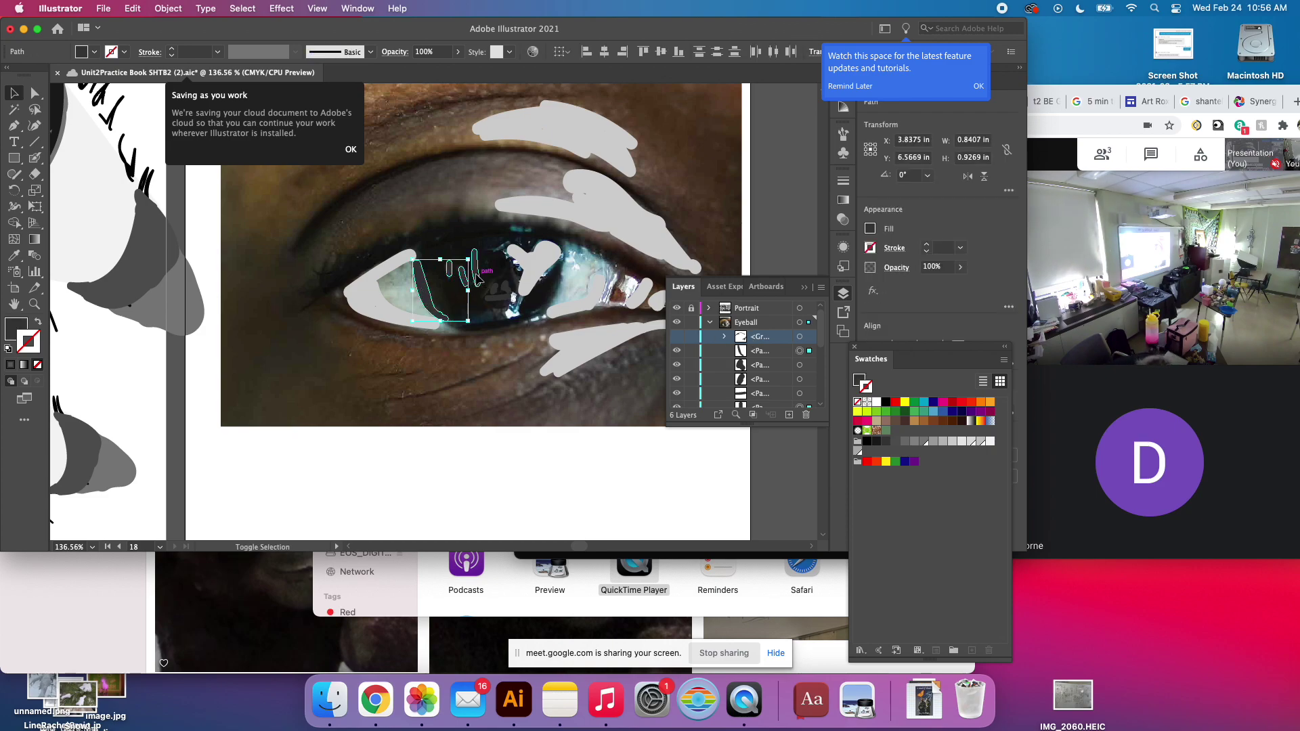
{"action": "left_click", "coordinate": [494, 288], "text": "shift"}
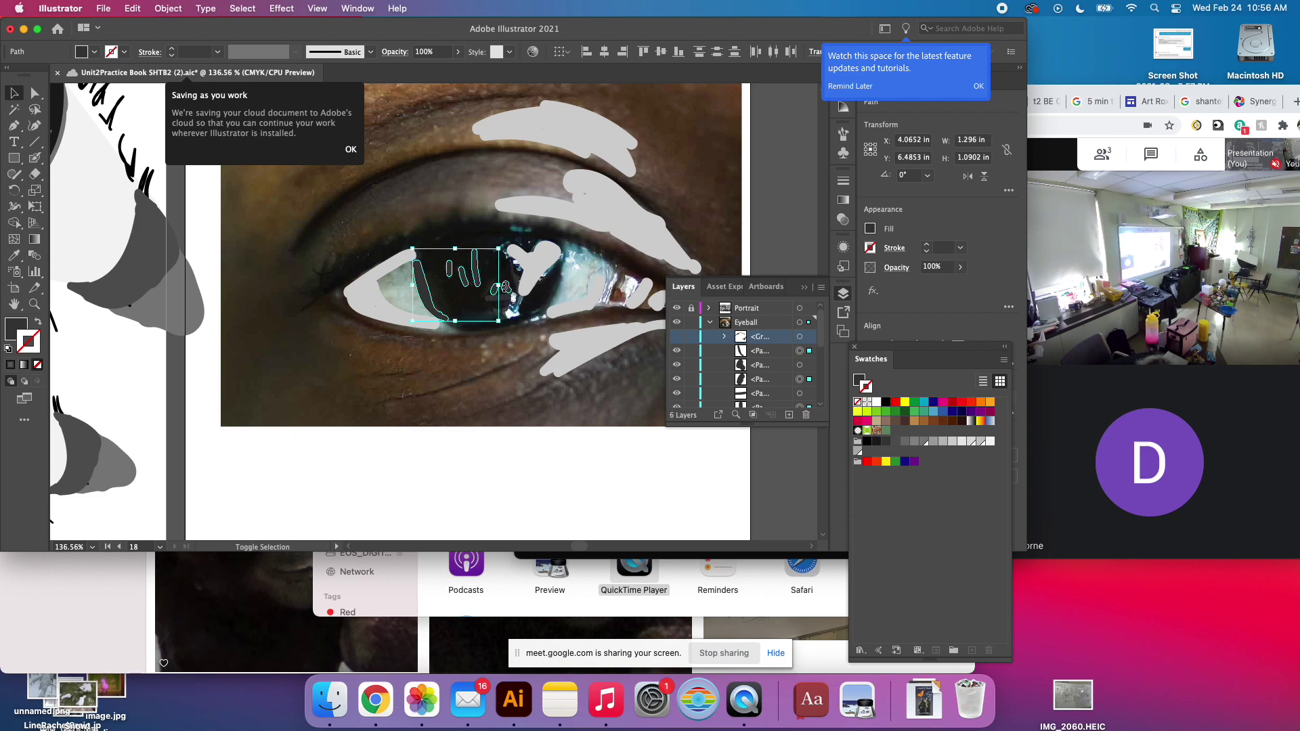
{"action": "left_click", "coordinate": [508, 294], "text": "shift"}
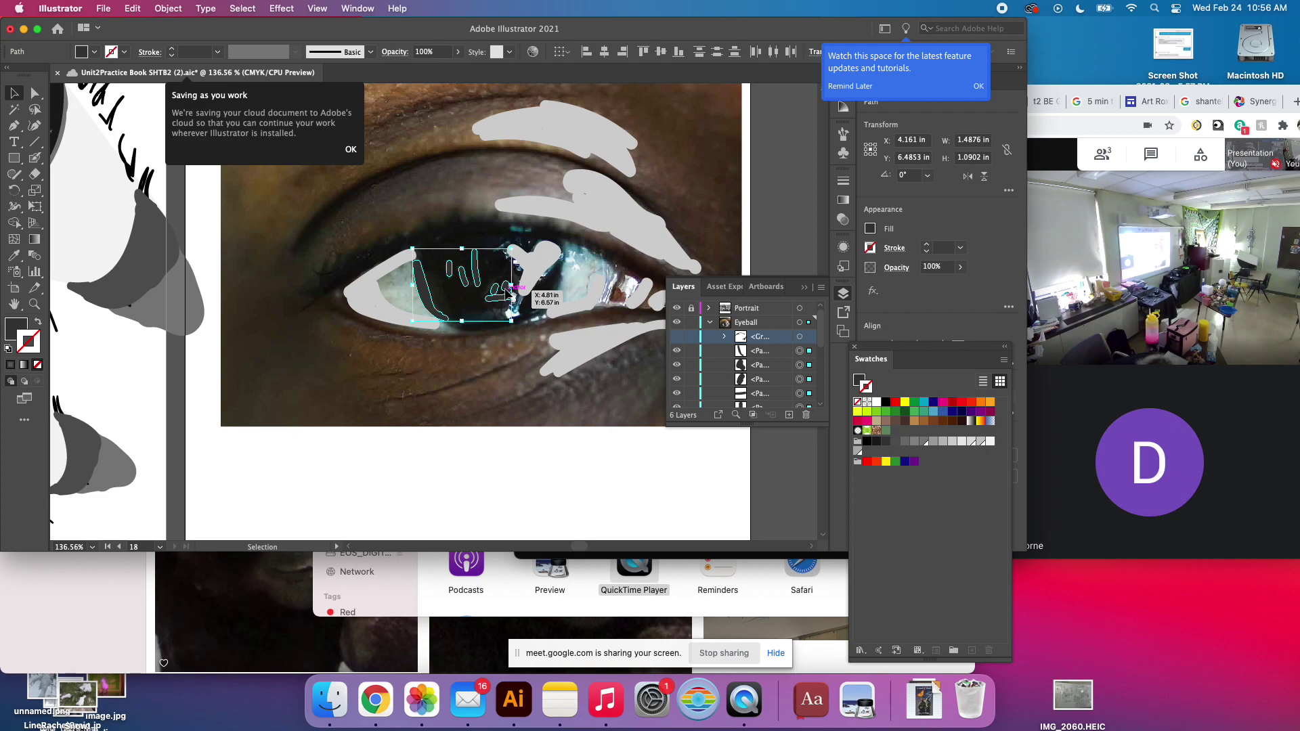
{"action": "key", "text": "super+g"}
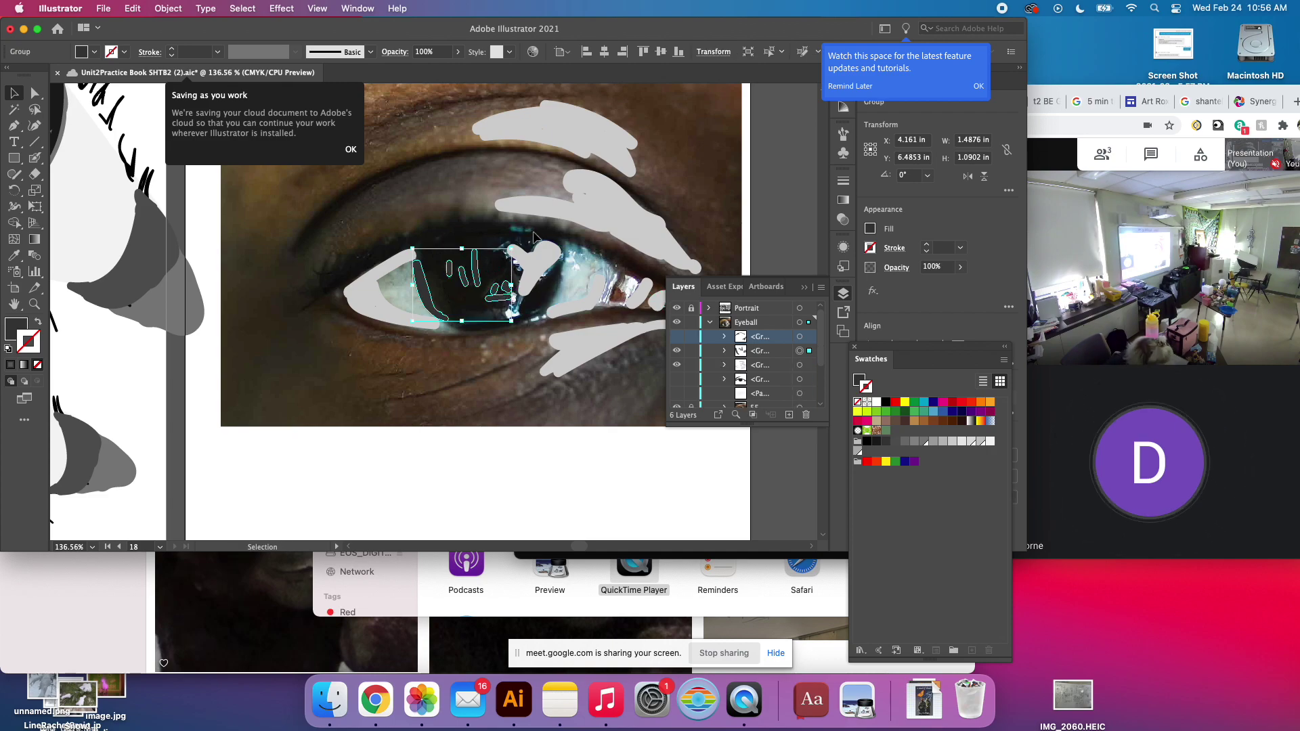
Hide the dark grey iris group and the light grey highlight group in the Eyeball layer.
{"action": "left_click", "coordinate": [677, 355]}
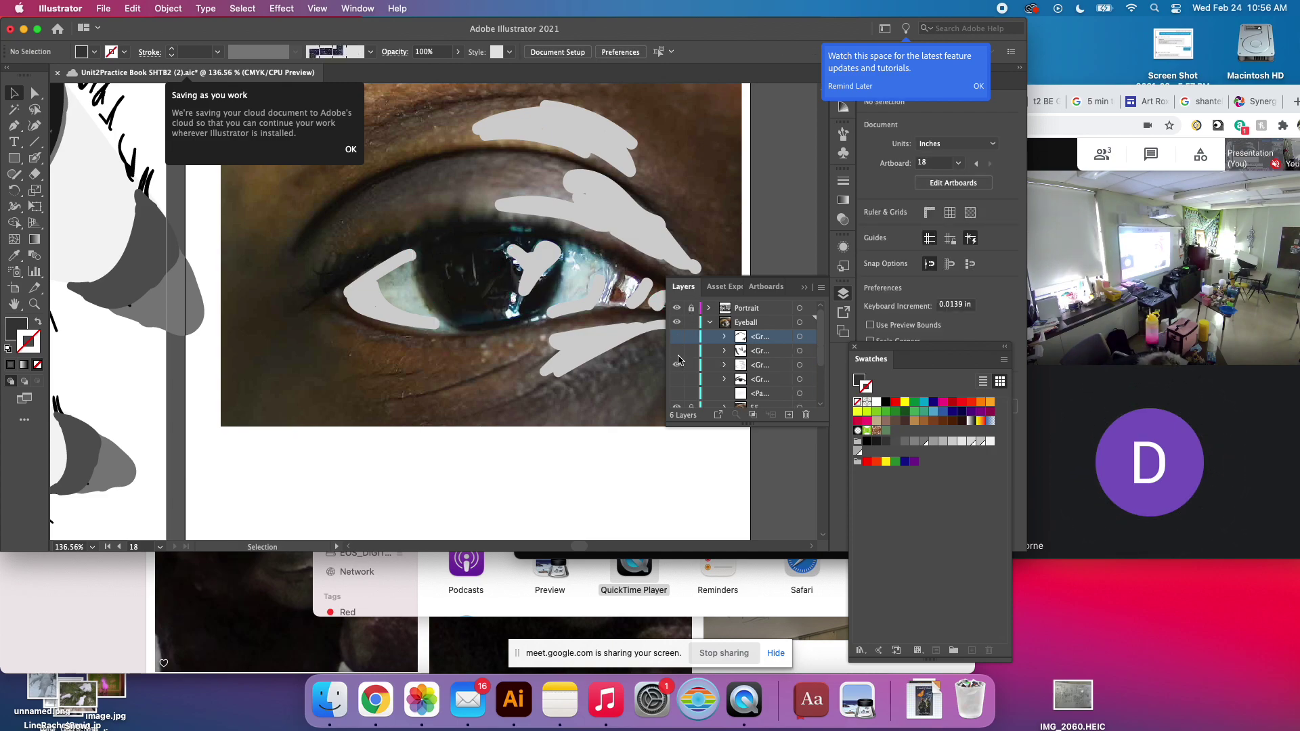
{"action": "left_click", "coordinate": [677, 366]}
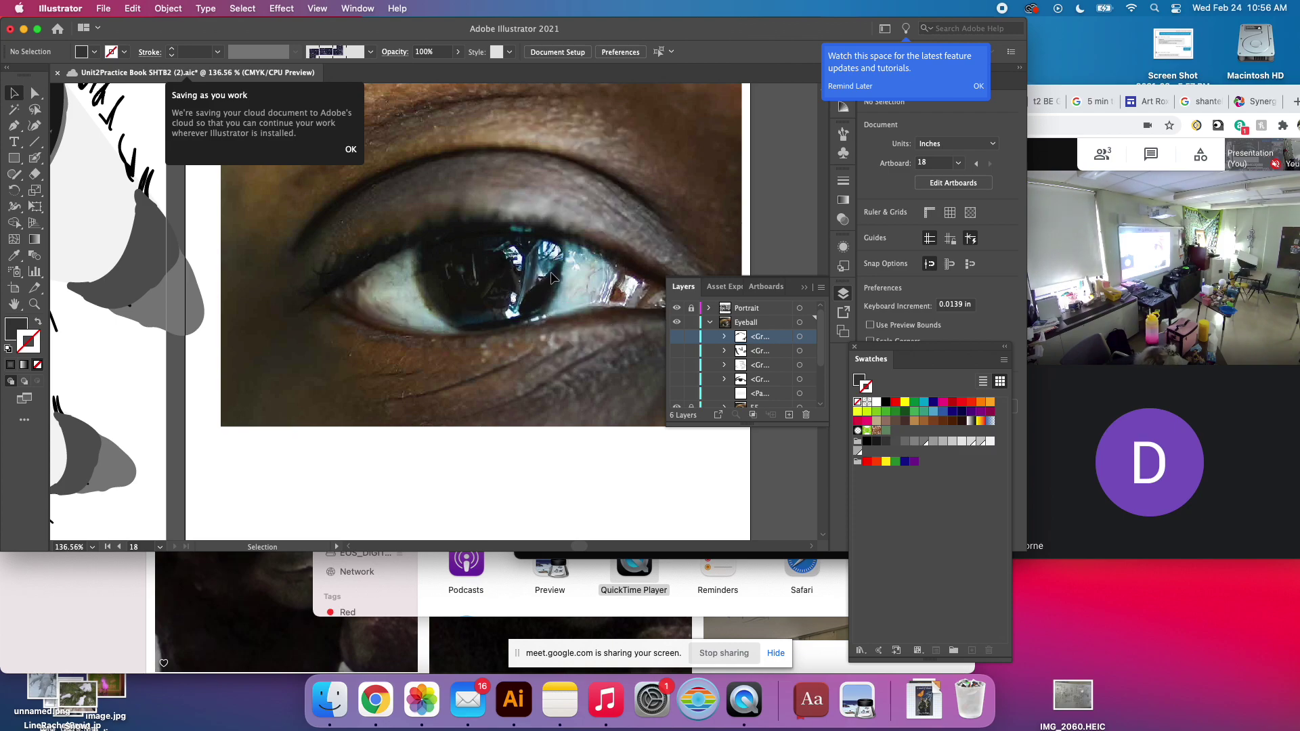
{"action": "scroll", "coordinate": [540, 271], "scroll_direction": "down", "scroll_amount": 3}
{"action": "scroll", "coordinate": [540, 271], "scroll_direction": "right", "scroll_amount": 3}
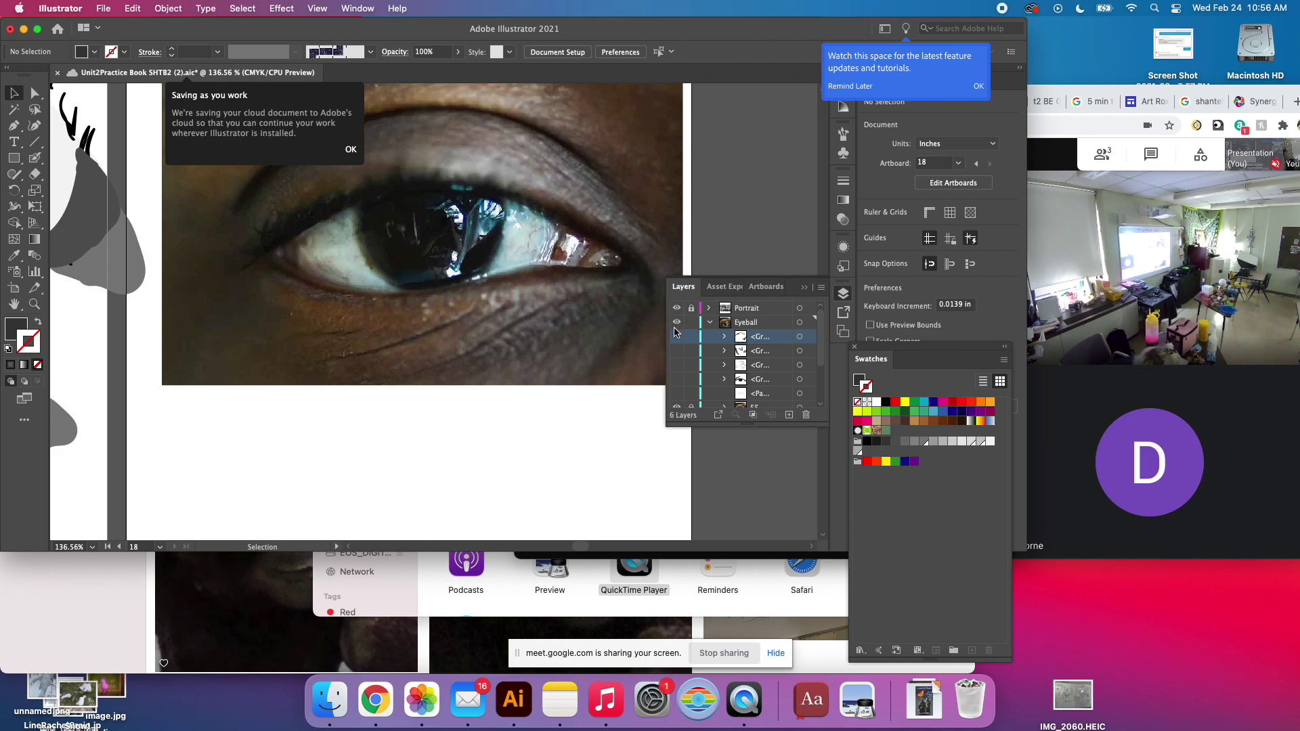
Show the eye's white base shape and the black, light grey and dark grey groups to review the layered values.
{"action": "left_click", "coordinate": [679, 393]}
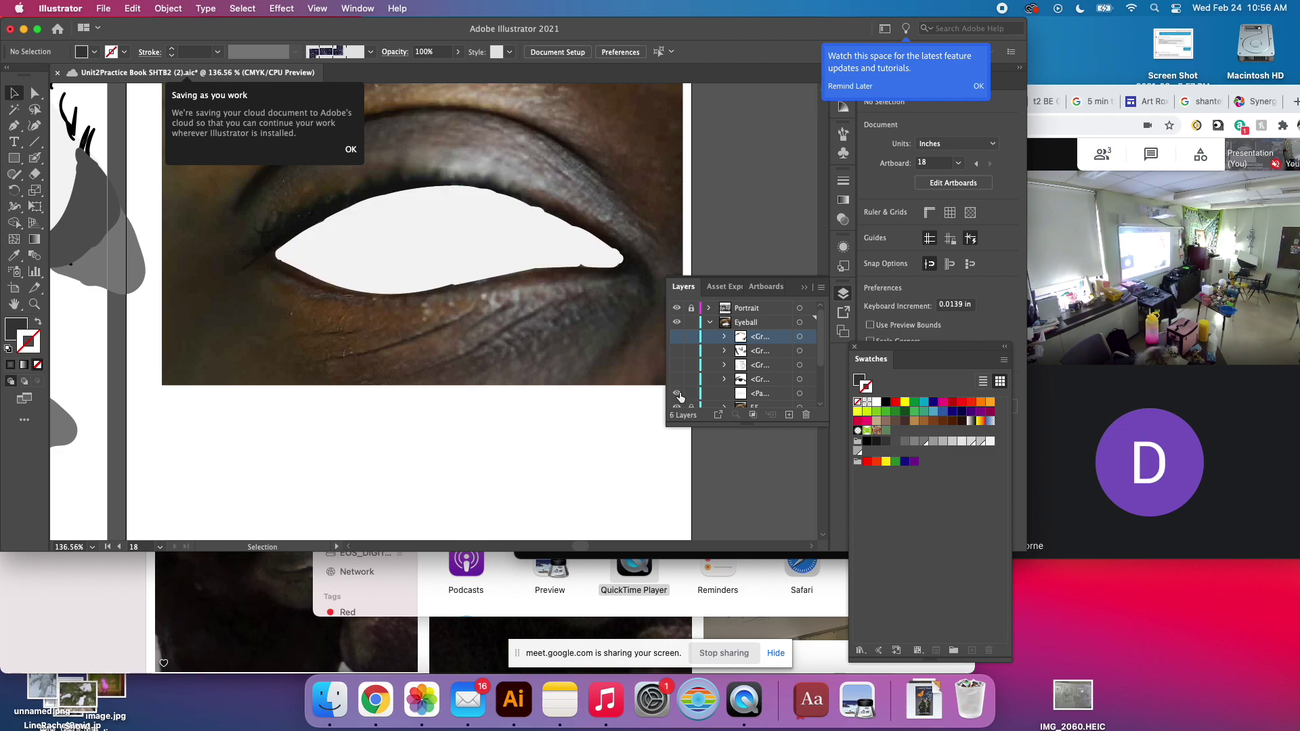
{"action": "left_click", "coordinate": [678, 379]}
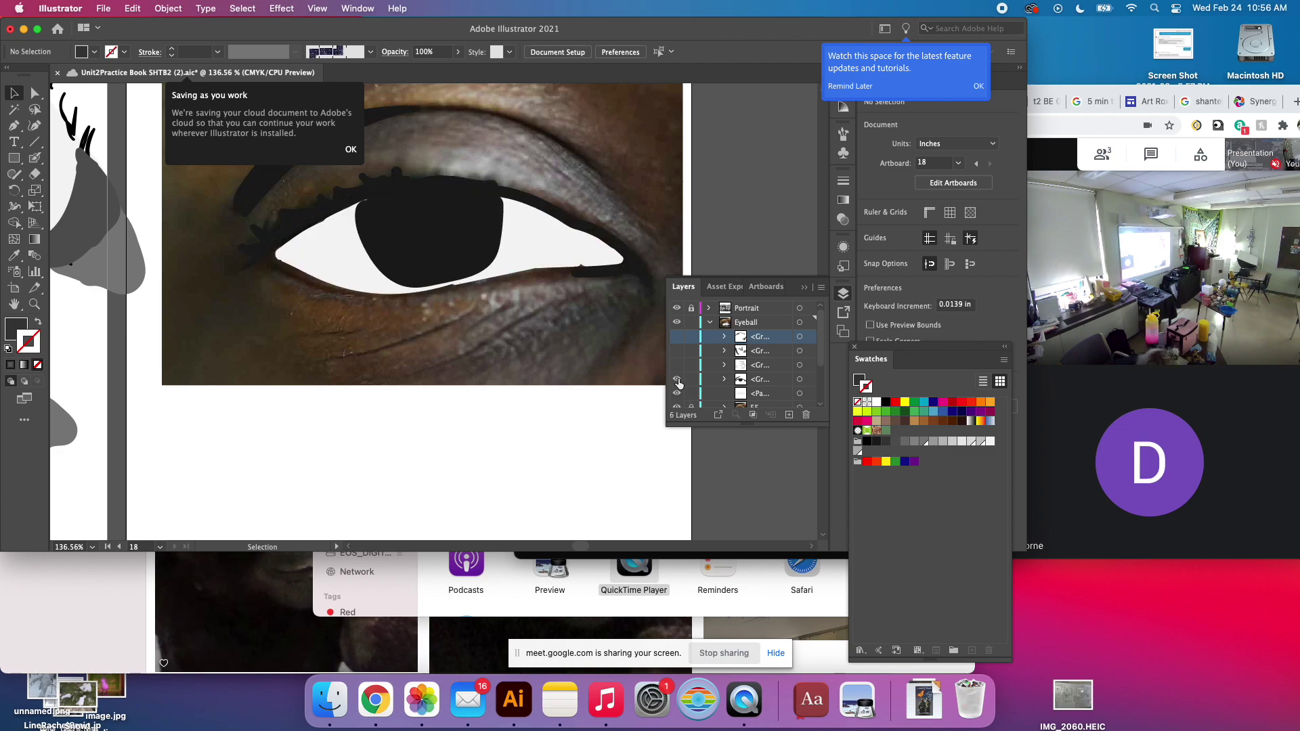
{"action": "left_click", "coordinate": [676, 365]}
{"action": "left_click", "coordinate": [677, 351]}
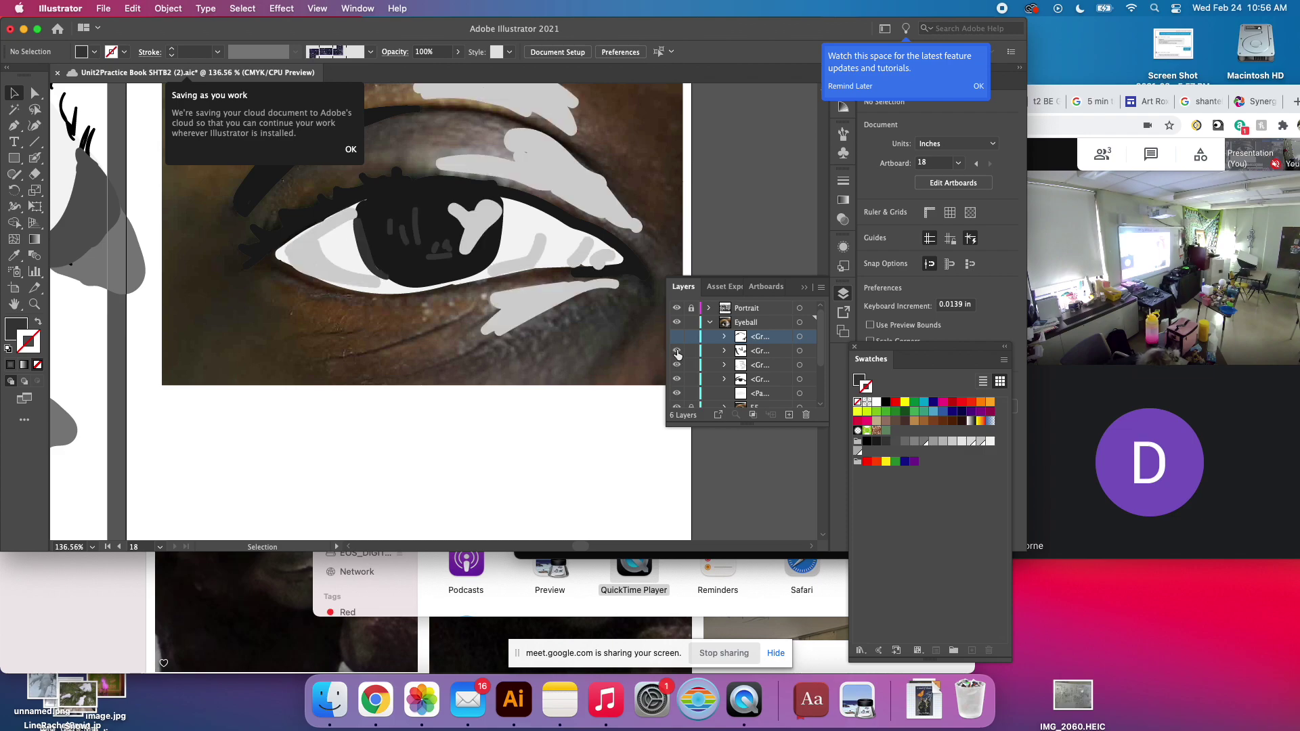
{"action": "left_click", "coordinate": [677, 337]}
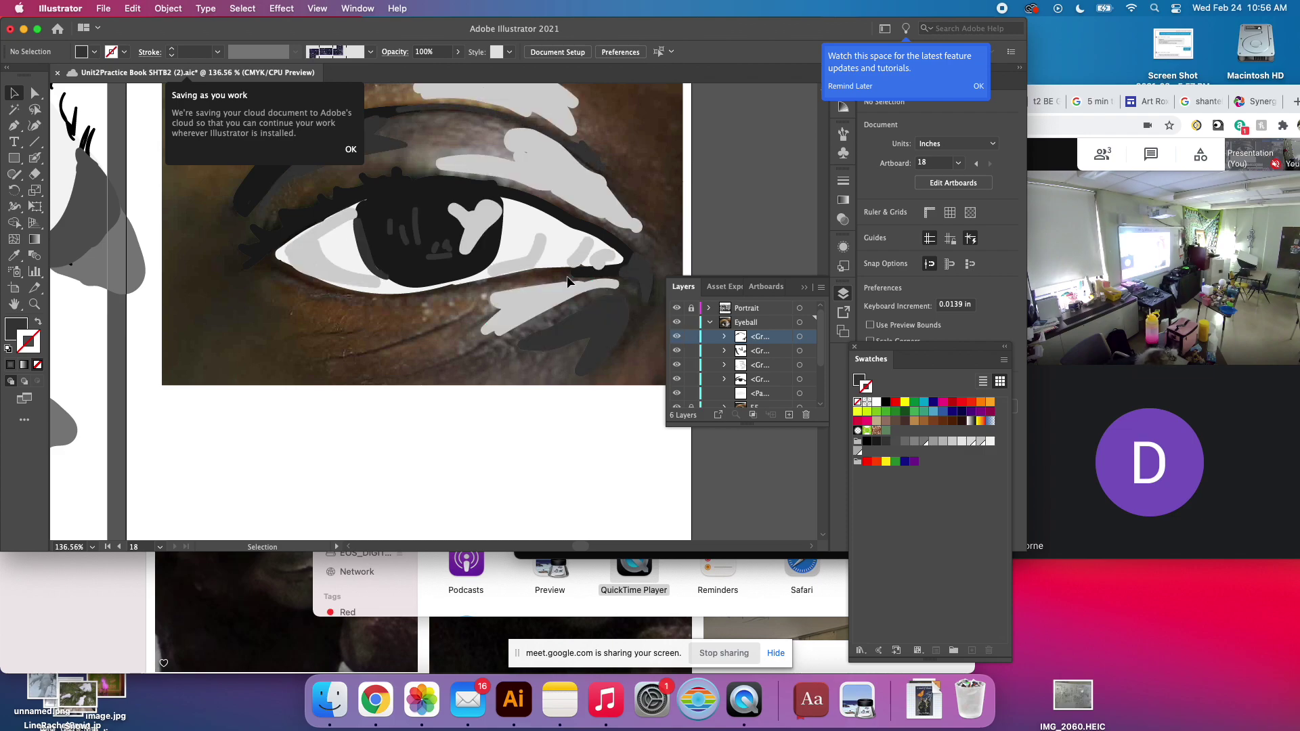
Hide the reference photo briefly to preview the drawing, show it again, and try deleting it before undoing the deletion.
{"action": "scroll", "coordinate": [765, 405], "scroll_direction": "down", "scroll_amount": 3}
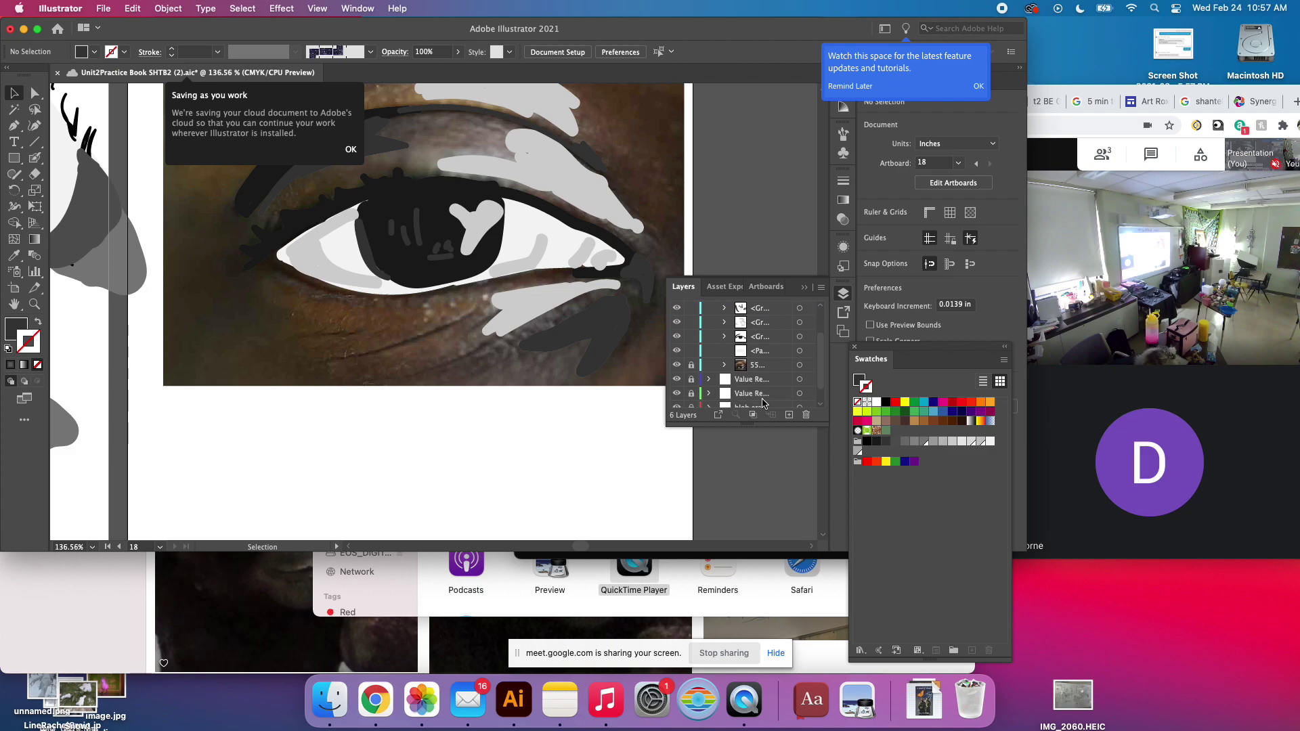
{"action": "left_click", "coordinate": [677, 366]}
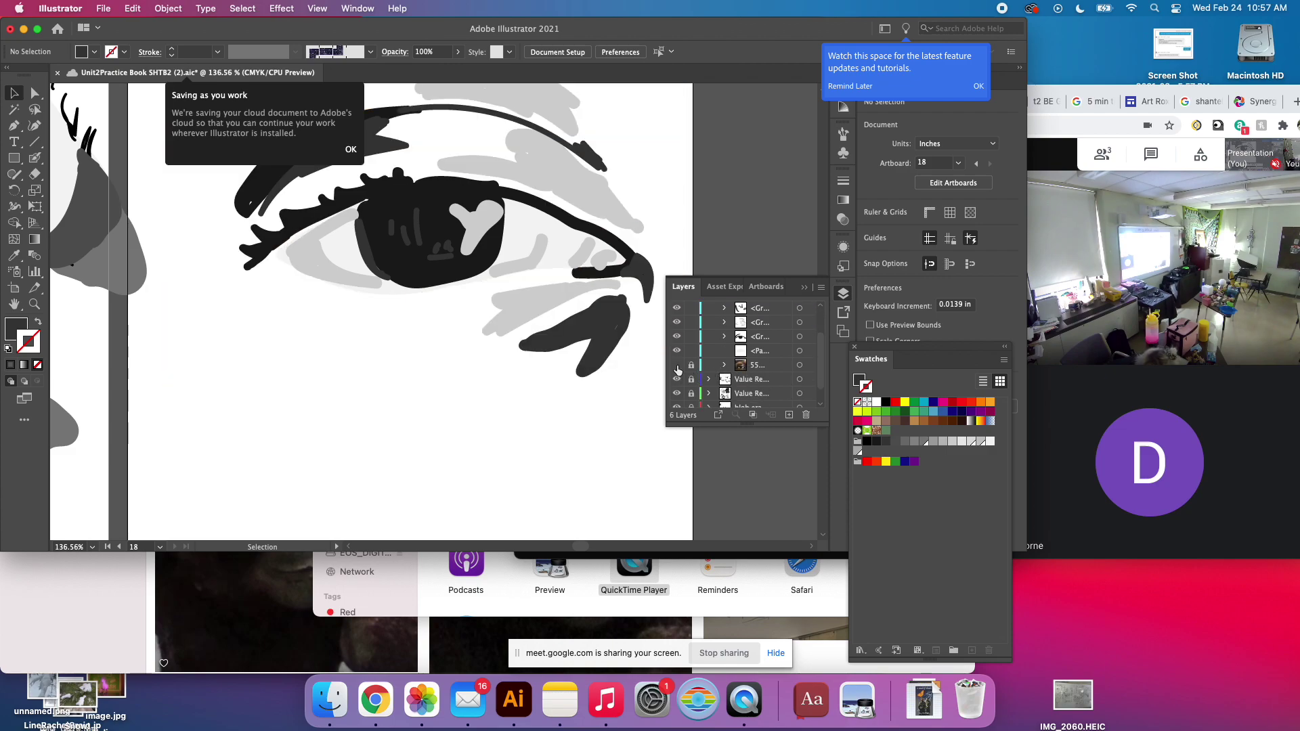
{"action": "left_click", "coordinate": [677, 366]}
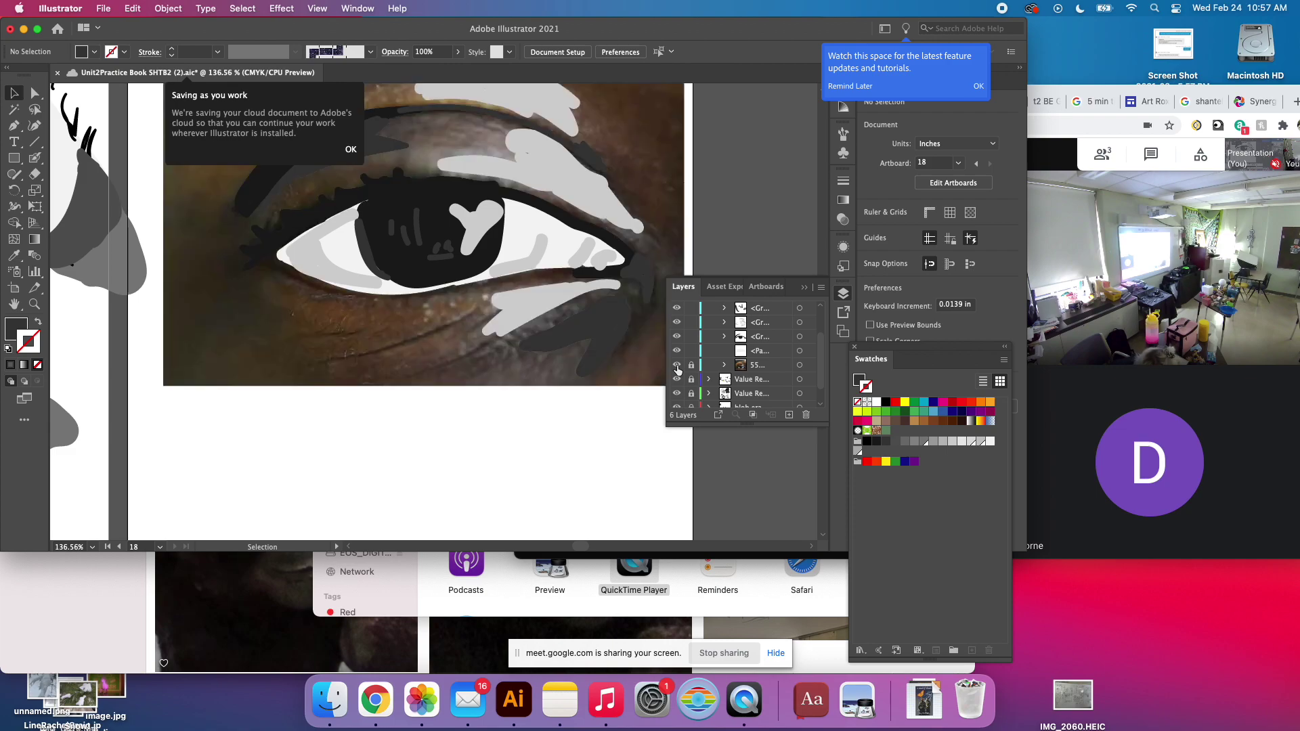
{"action": "left_click_drag", "start_coordinate": [734, 371], "coordinate": [805, 417]}
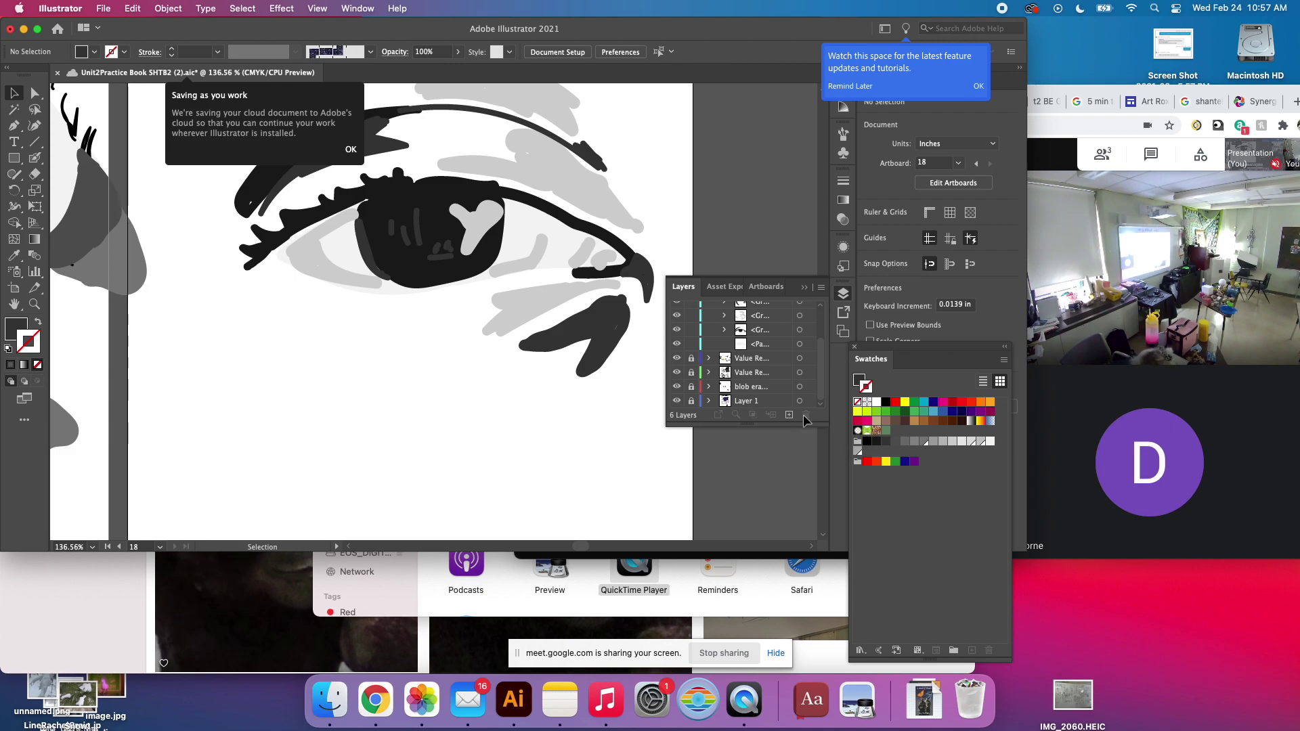
{"action": "key", "text": "super+v"}
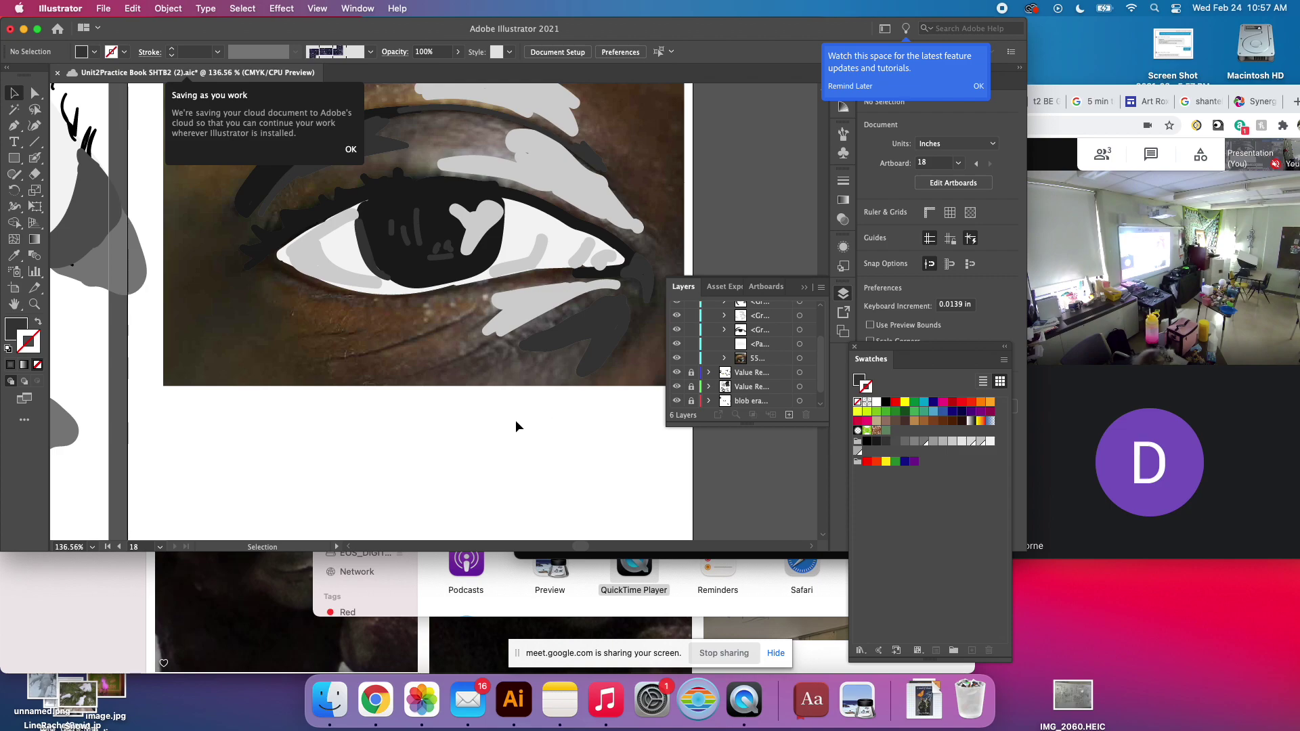
Hide the eye's white base shape and all the grouped value shapes on the Eyeball layer, leaving the reference photo visible.
{"action": "scroll", "coordinate": [499, 313], "scroll_direction": "up", "scroll_amount": 2}
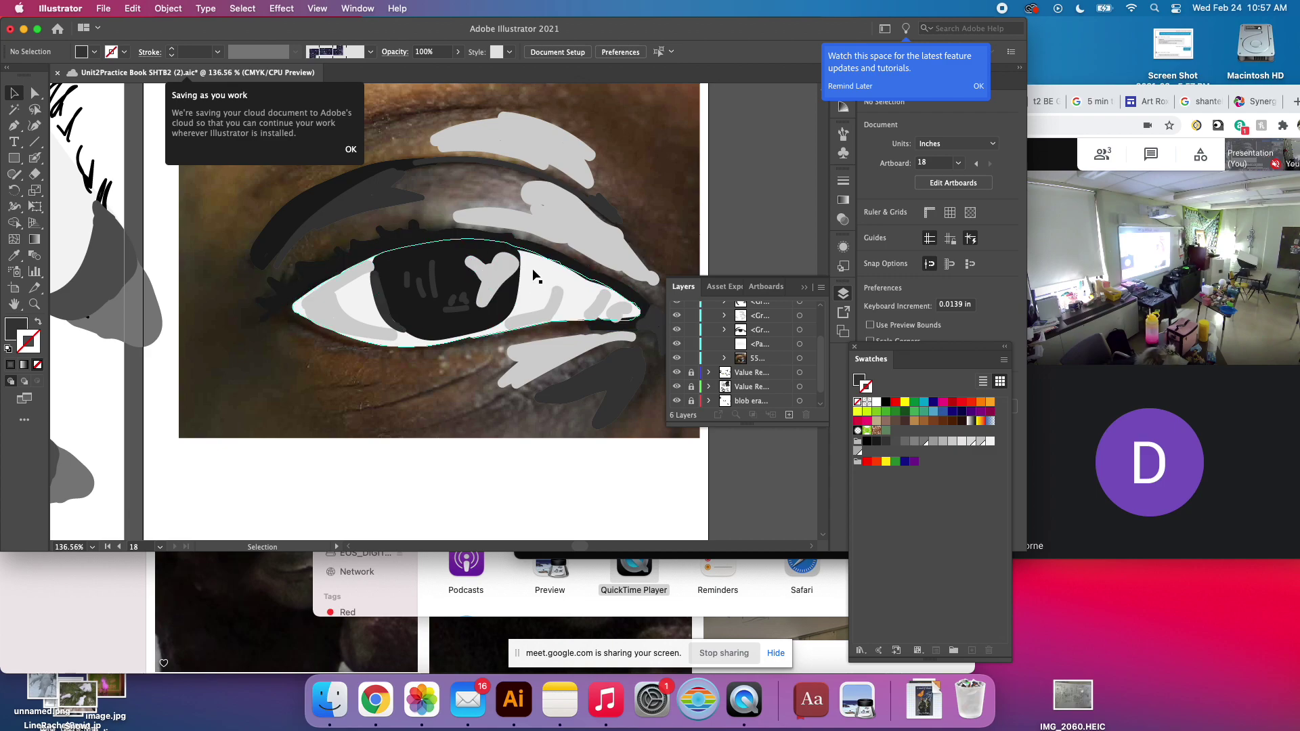
{"action": "left_click", "coordinate": [677, 343]}
{"action": "left_click", "coordinate": [677, 329]}
{"action": "scroll", "coordinate": [679, 321], "scroll_direction": "up", "scroll_amount": 2}
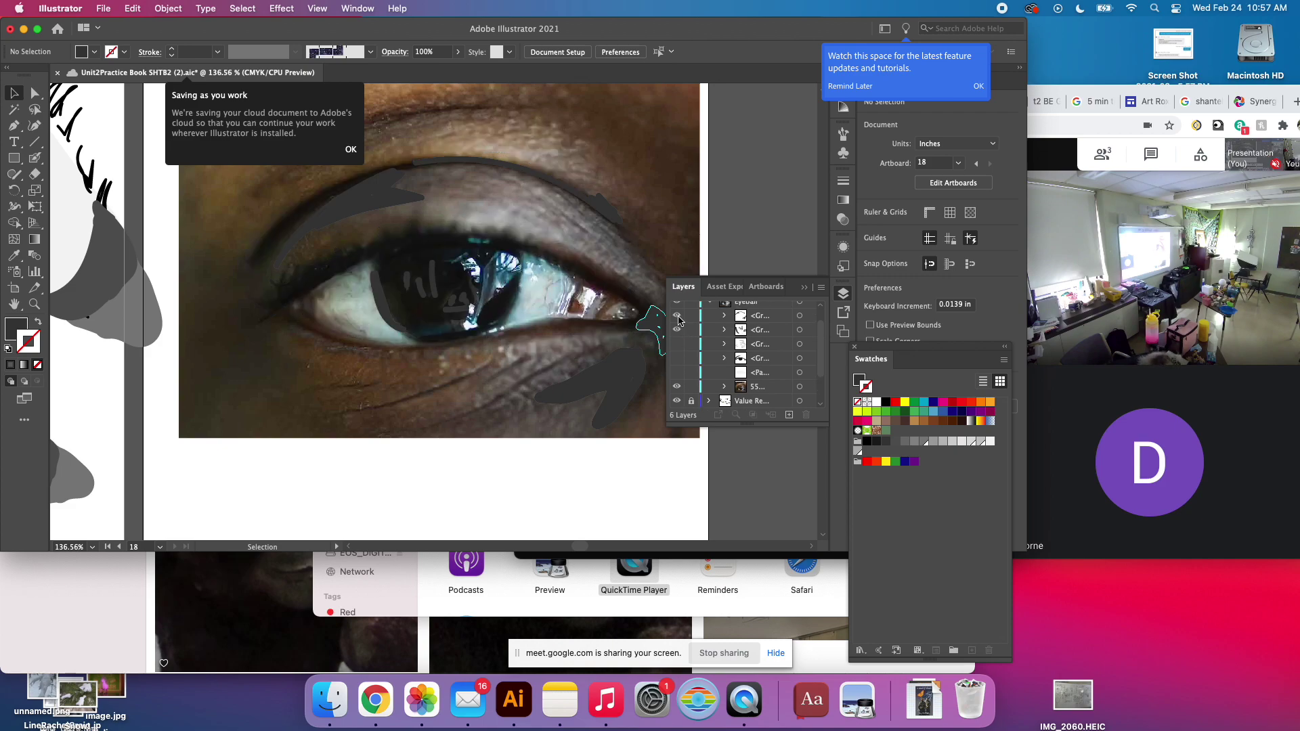
{"action": "left_click", "coordinate": [676, 316]}
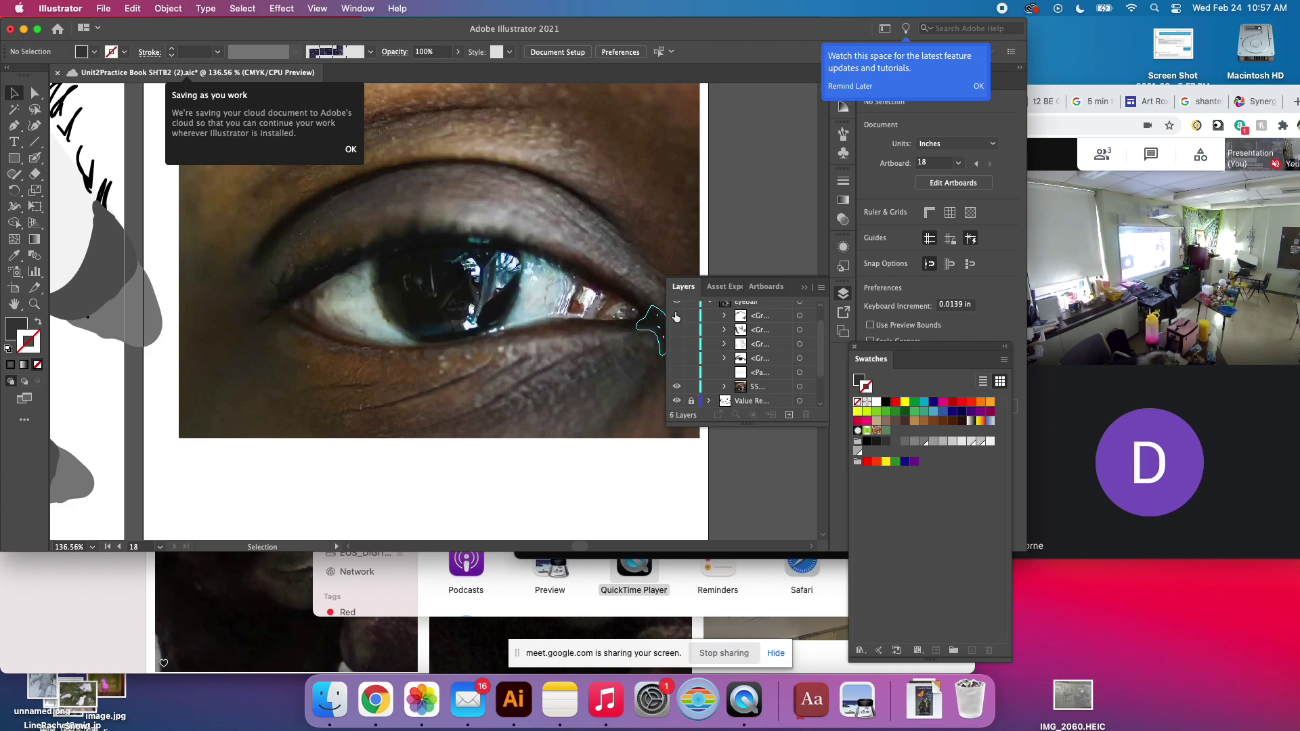
Hide the whole Eyeball layer and show it again.
{"action": "left_click", "coordinate": [677, 303]}
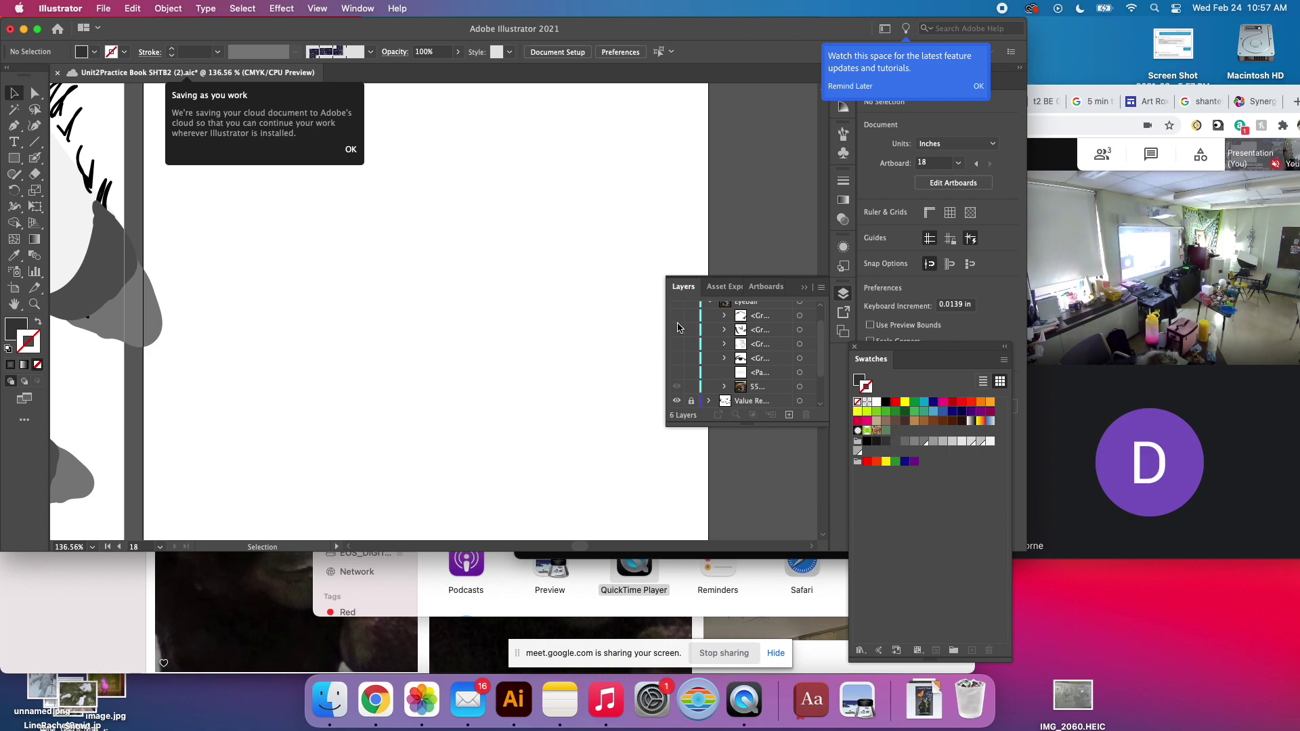
{"action": "scroll", "coordinate": [676, 315], "scroll_direction": "up", "scroll_amount": 1}
{"action": "left_click", "coordinate": [676, 315]}
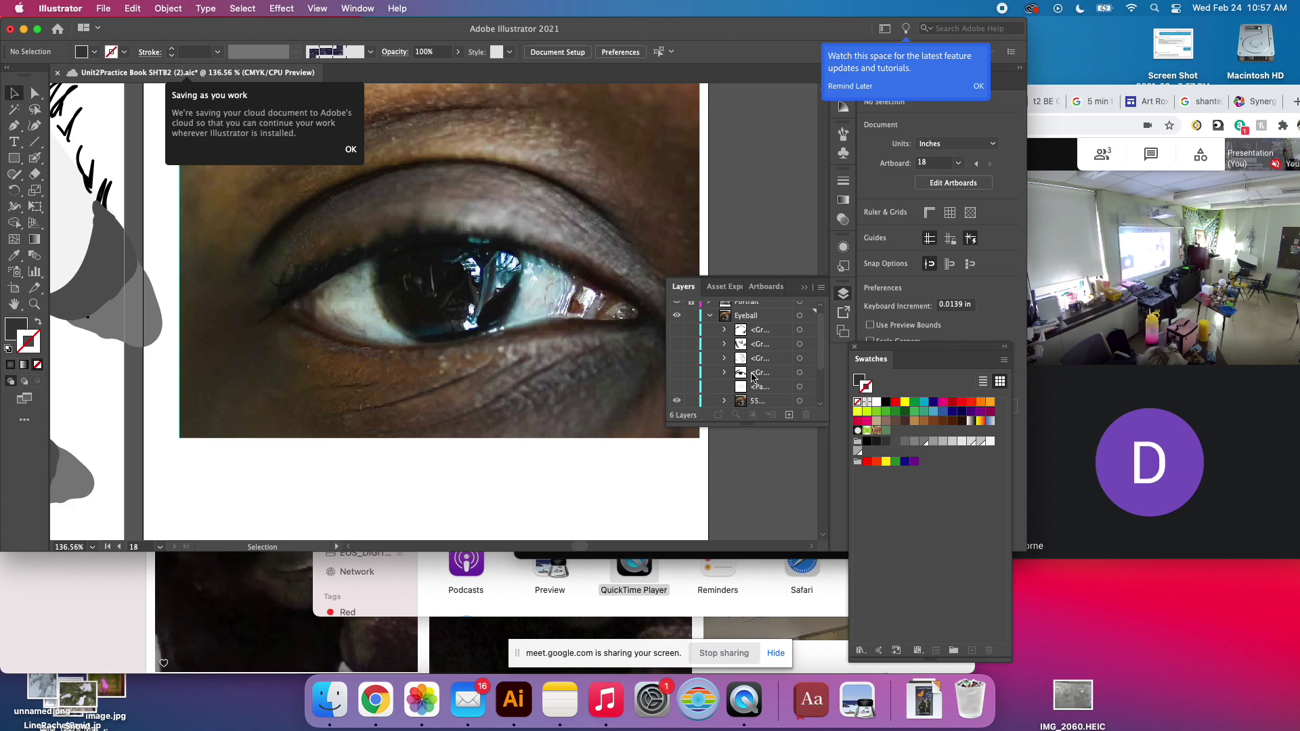
Expand the second group in the Eyeball layer to list its shapes and dismiss the notice about saving as you work.
{"action": "left_click", "coordinate": [724, 343]}
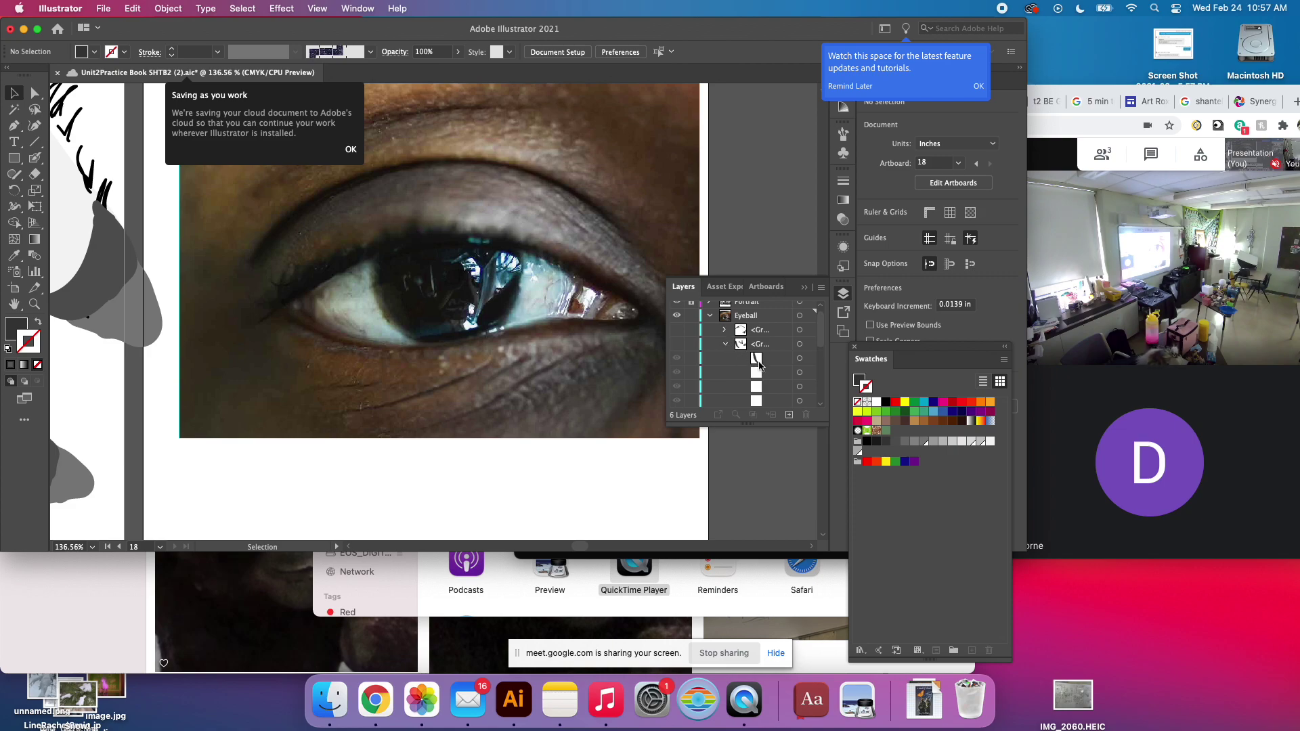
{"action": "mouse_move", "coordinate": [766, 359]}
{"action": "left_mouse_down"}
{"action": "mouse_move", "coordinate": [759, 344]}
{"action": "mouse_move", "coordinate": [743, 352]}
{"action": "mouse_move", "coordinate": [757, 360]}
{"action": "left_mouse_up"}
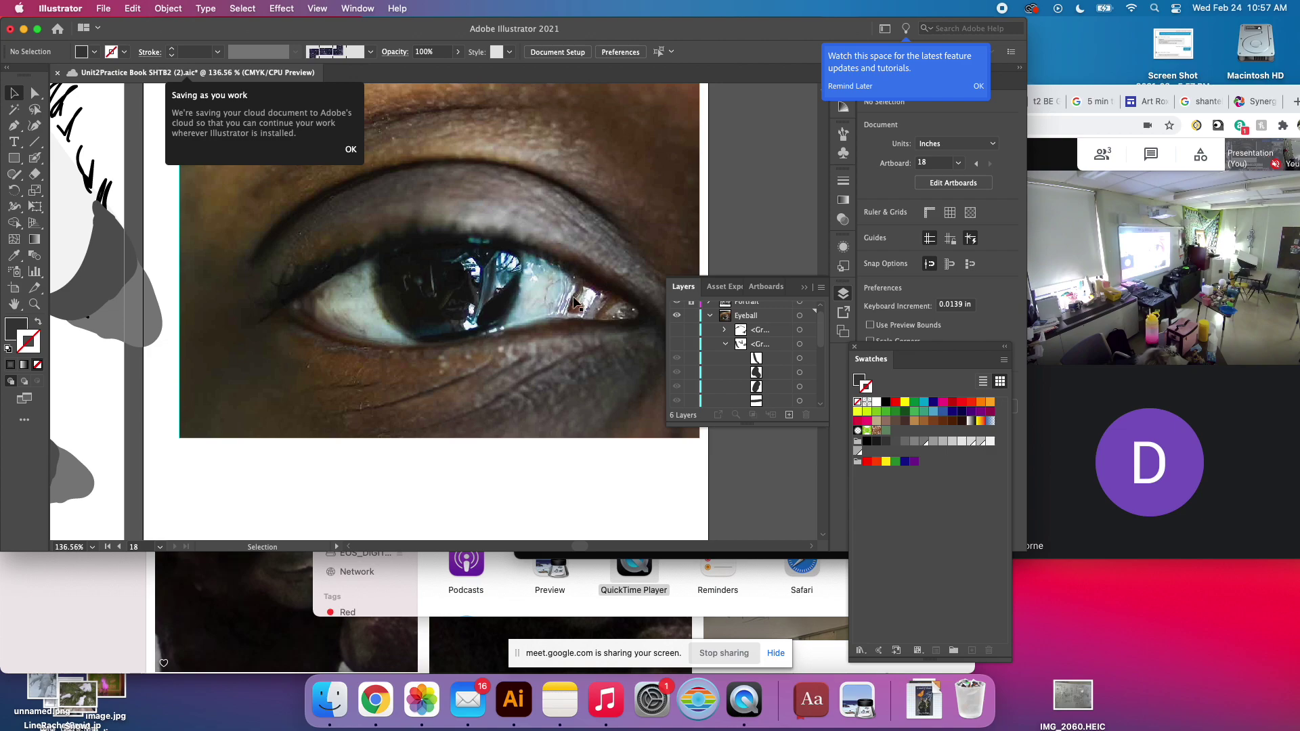
{"action": "left_click", "coordinate": [355, 151]}
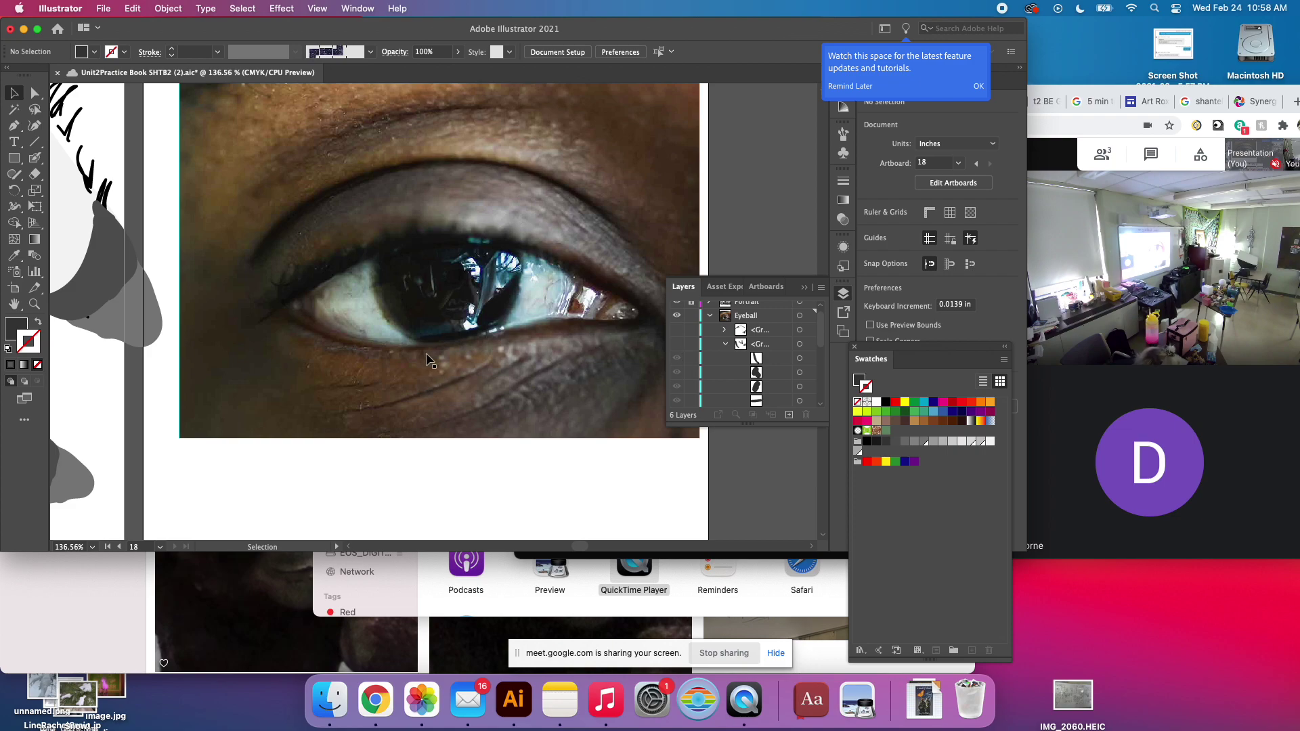
Show all the grouped value shapes and the eye's white base shape on the Eyeball layer.
{"action": "left_click", "coordinate": [105, 7]}
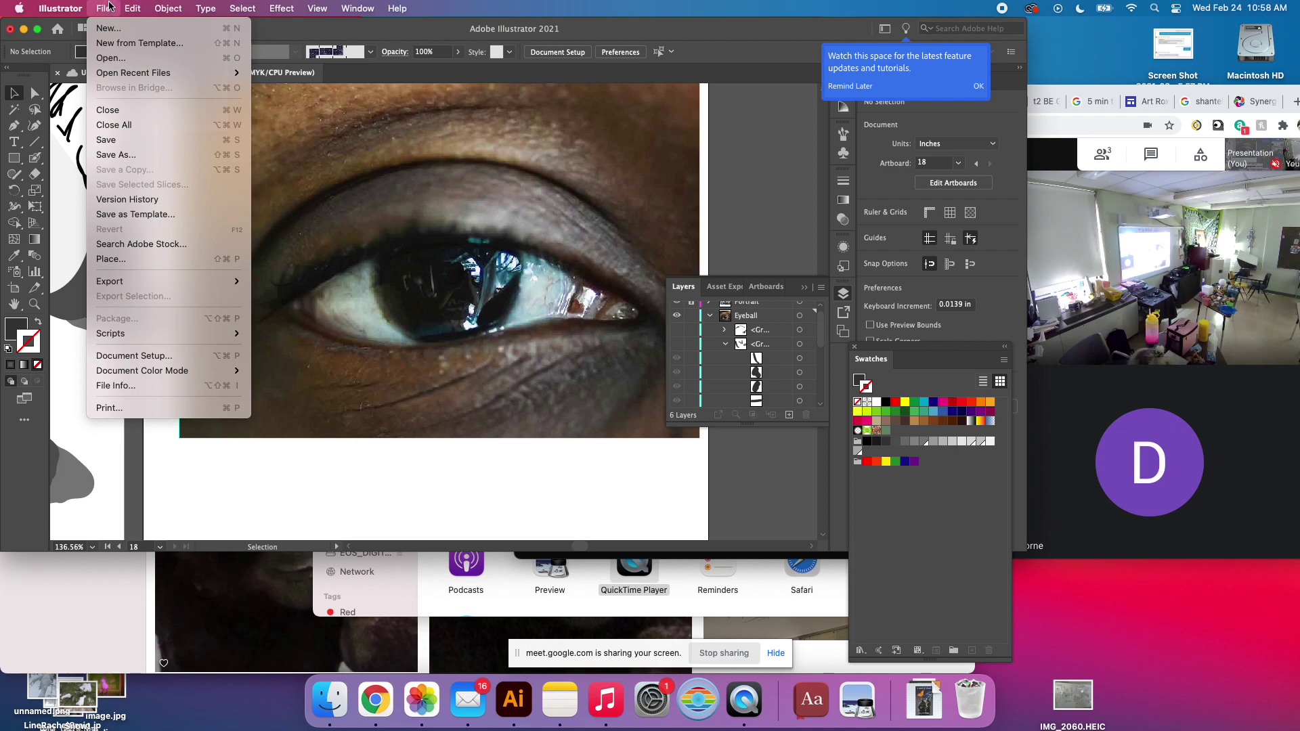
{"action": "left_click", "coordinate": [682, 331]}
{"action": "left_click", "coordinate": [677, 339]}
{"action": "left_click", "coordinate": [679, 358]}
{"action": "left_click", "coordinate": [679, 358]}
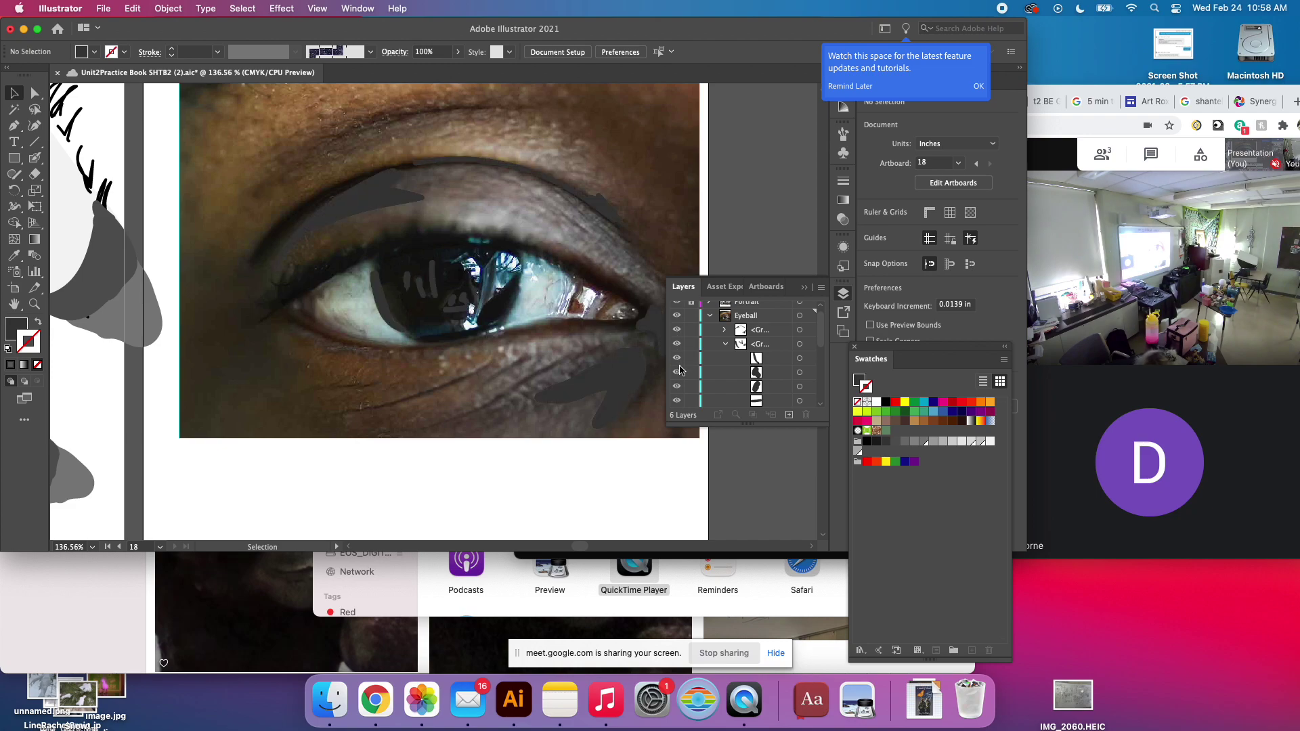
{"action": "scroll", "coordinate": [679, 358], "scroll_direction": "down", "scroll_amount": 5}
{"action": "left_click", "coordinate": [676, 357]}
{"action": "left_click", "coordinate": [677, 372]}
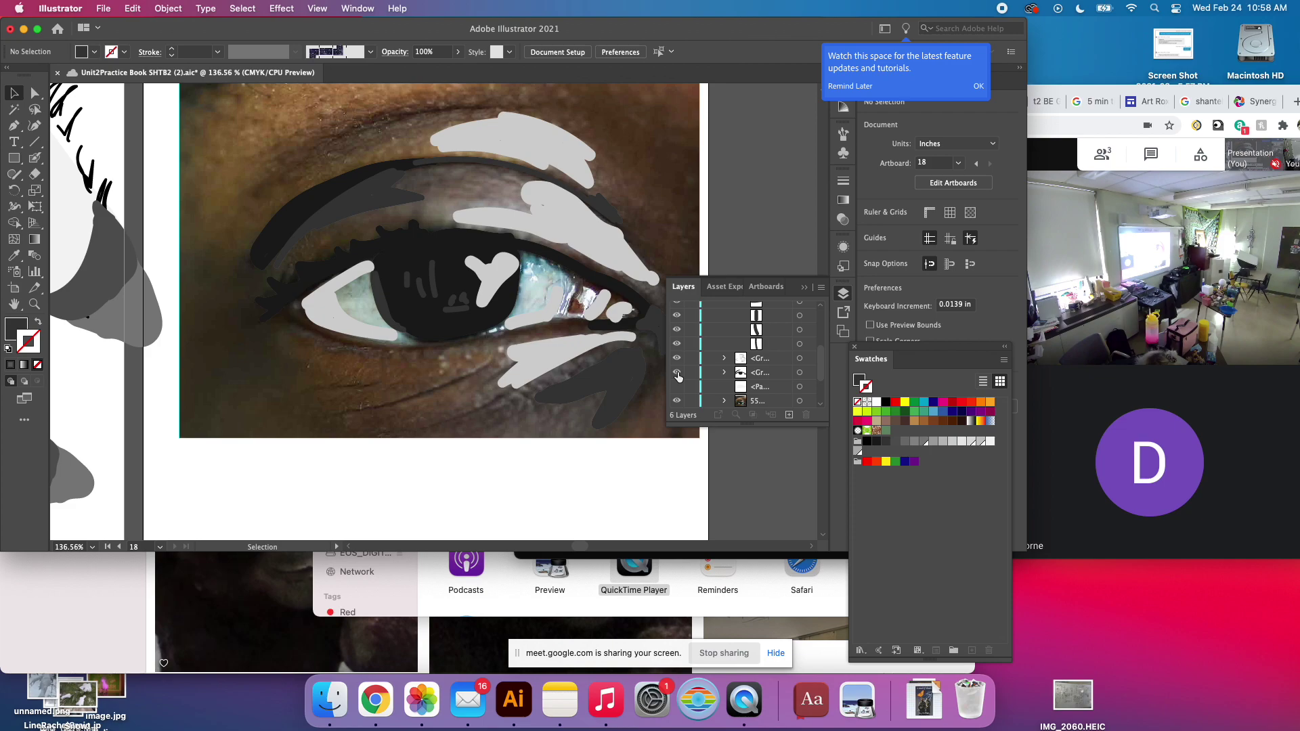
{"action": "left_click", "coordinate": [677, 387]}
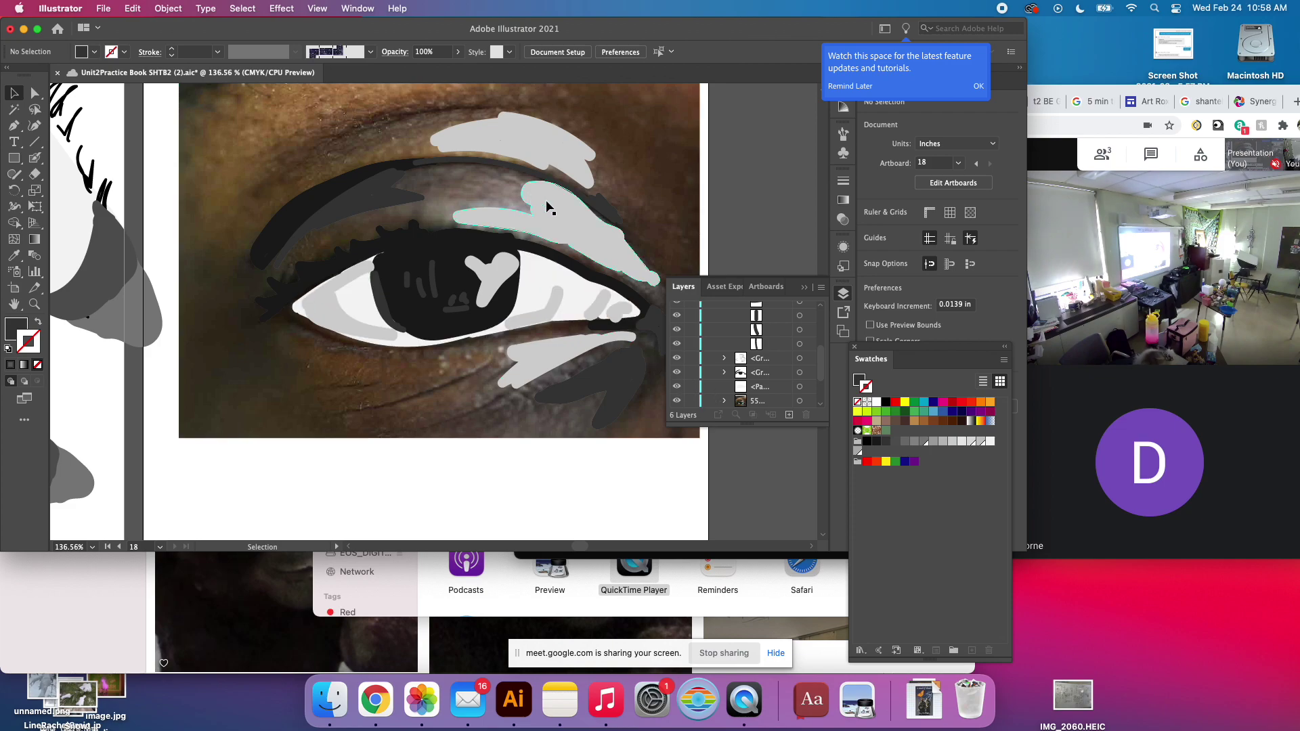
Activate the Artboard tool and check the number of the artboard that holds the eye drawing.
{"action": "scroll", "coordinate": [429, 272], "scroll_direction": "down", "scroll_amount": 3}
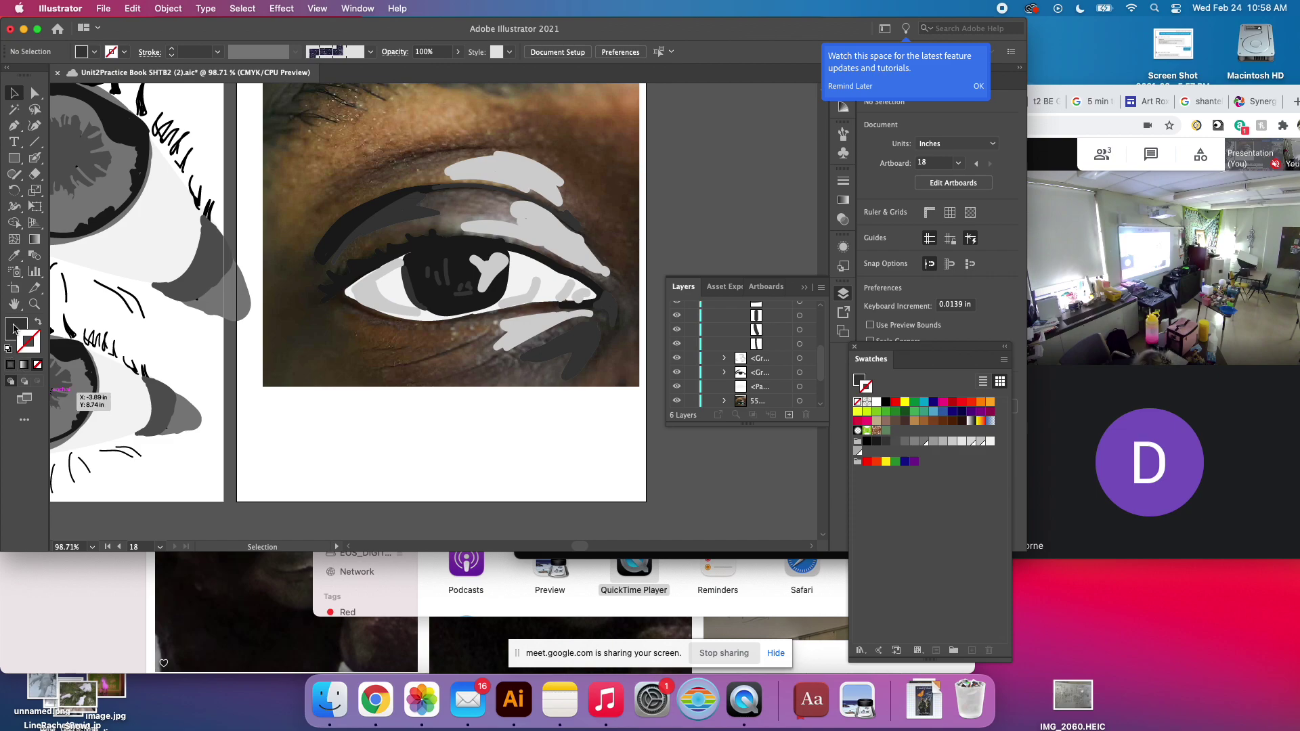
{"action": "left_click", "coordinate": [15, 290]}
{"action": "scroll", "coordinate": [389, 332], "scroll_direction": "up", "scroll_amount": 5}
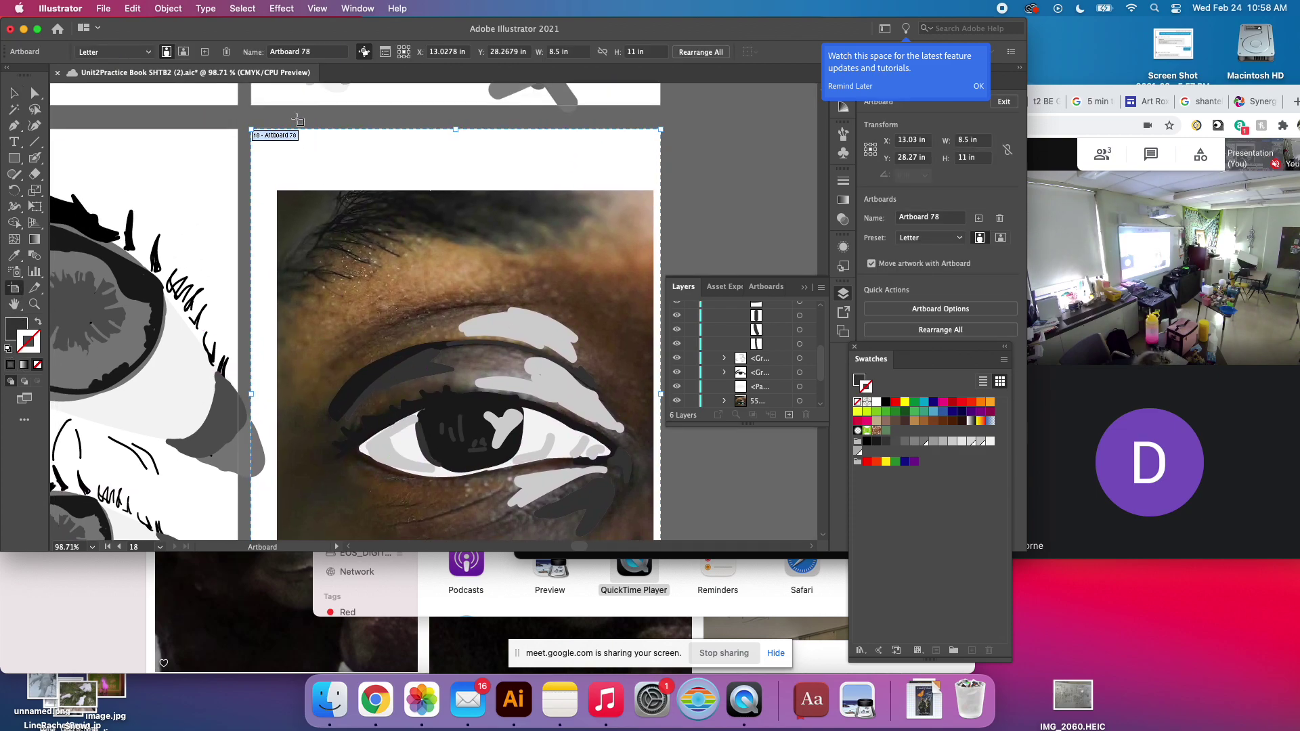
{"action": "scroll", "coordinate": [334, 239], "scroll_direction": "down", "scroll_amount": 3}
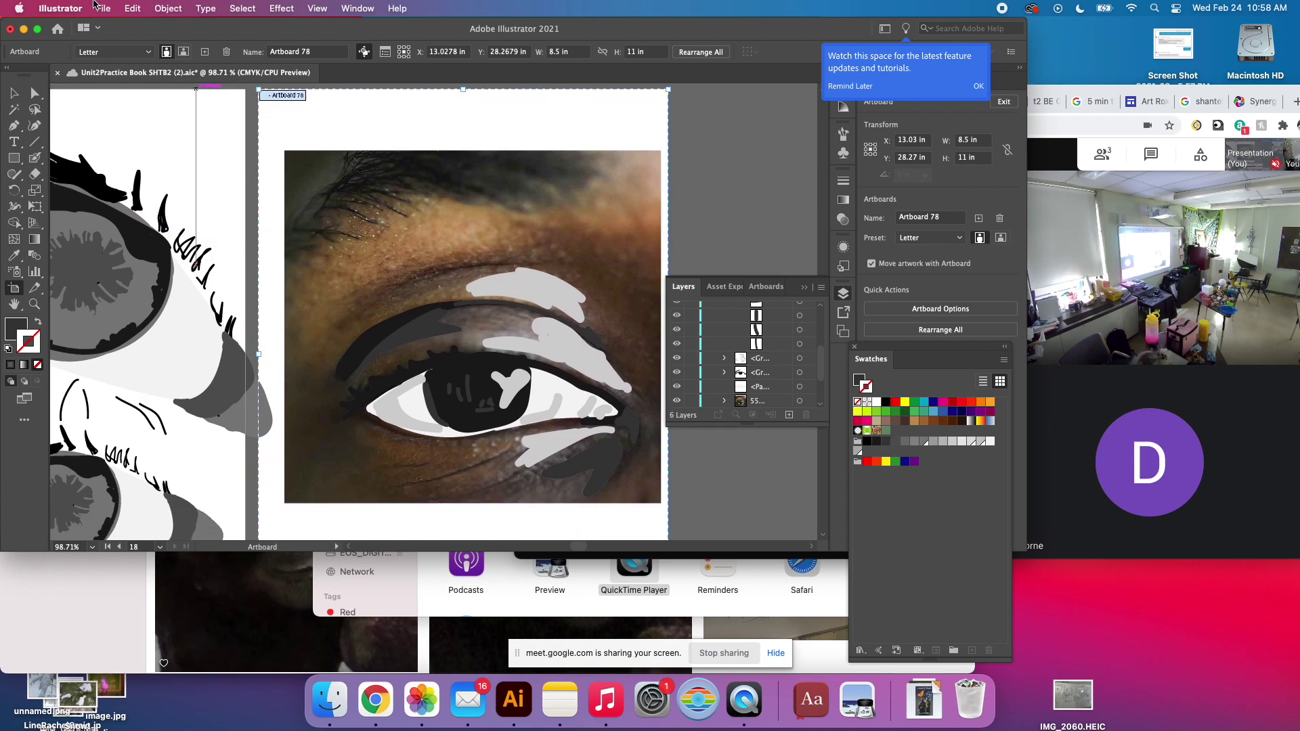
Start exporting the document as a PNG and name the file valueeyeball.
{"action": "left_click", "coordinate": [102, 9]}
{"action": "mouse_move", "coordinate": [98, 289]}
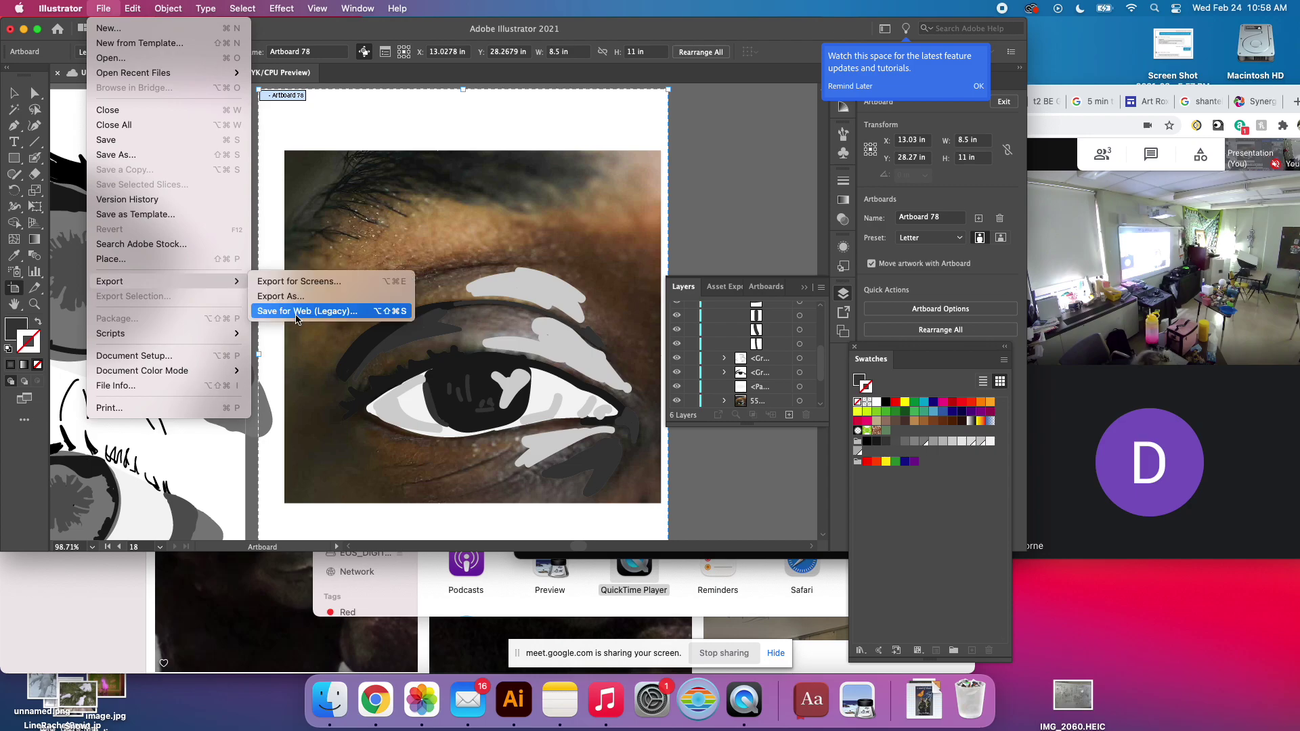
{"action": "left_click", "coordinate": [283, 299]}
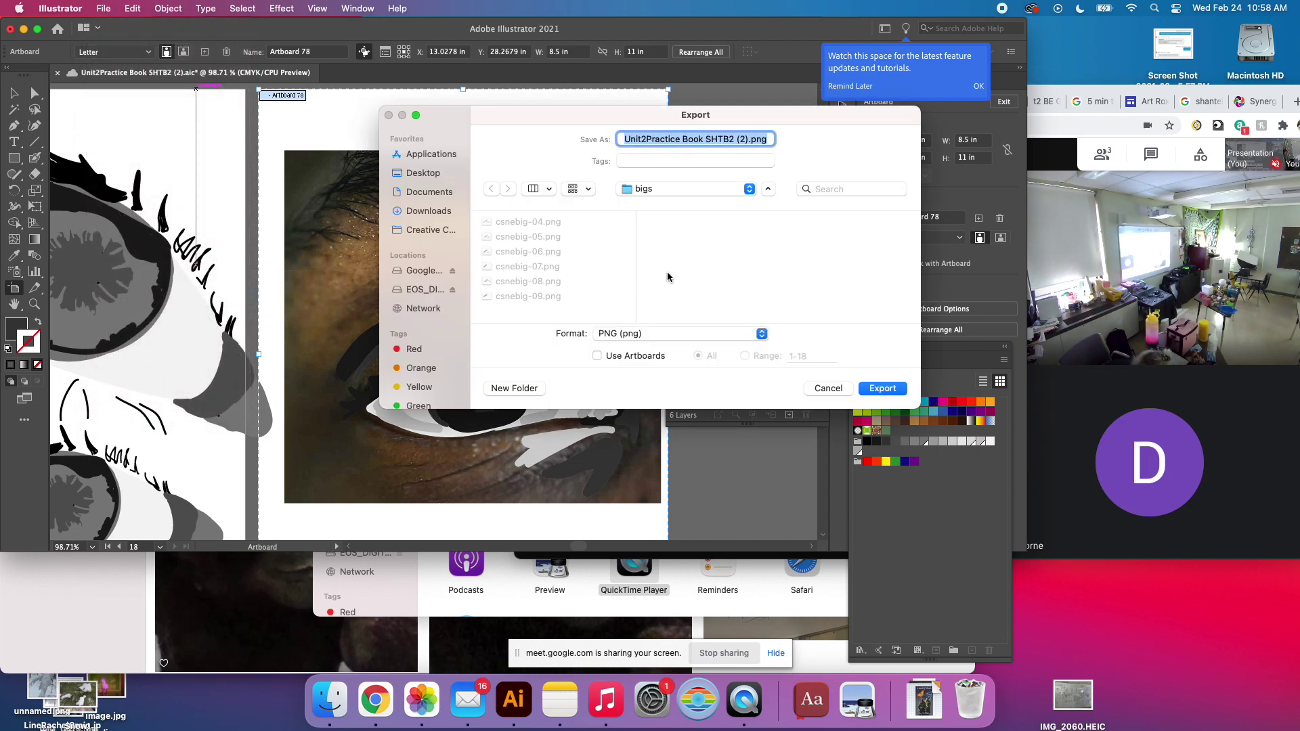
{"action": "left_click", "coordinate": [705, 141]}
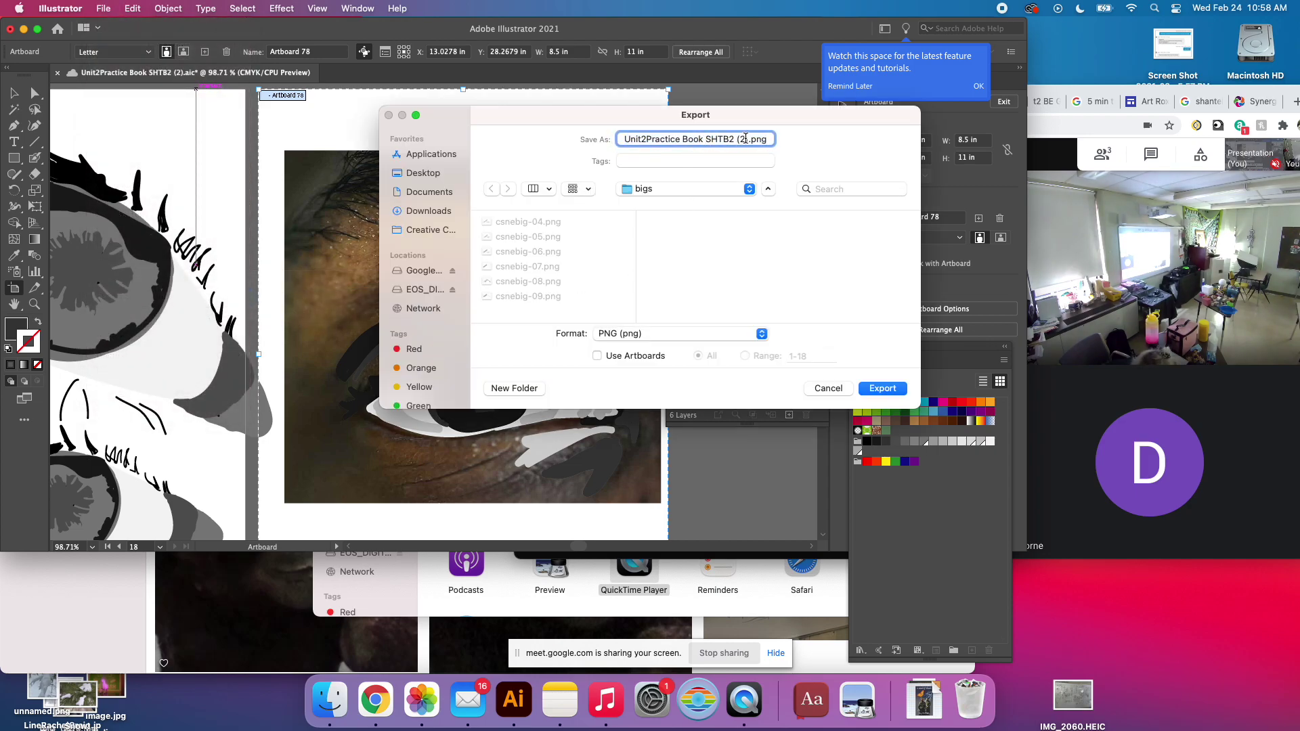
{"action": "left_click_drag", "start_coordinate": [748, 138], "coordinate": [607, 127]}
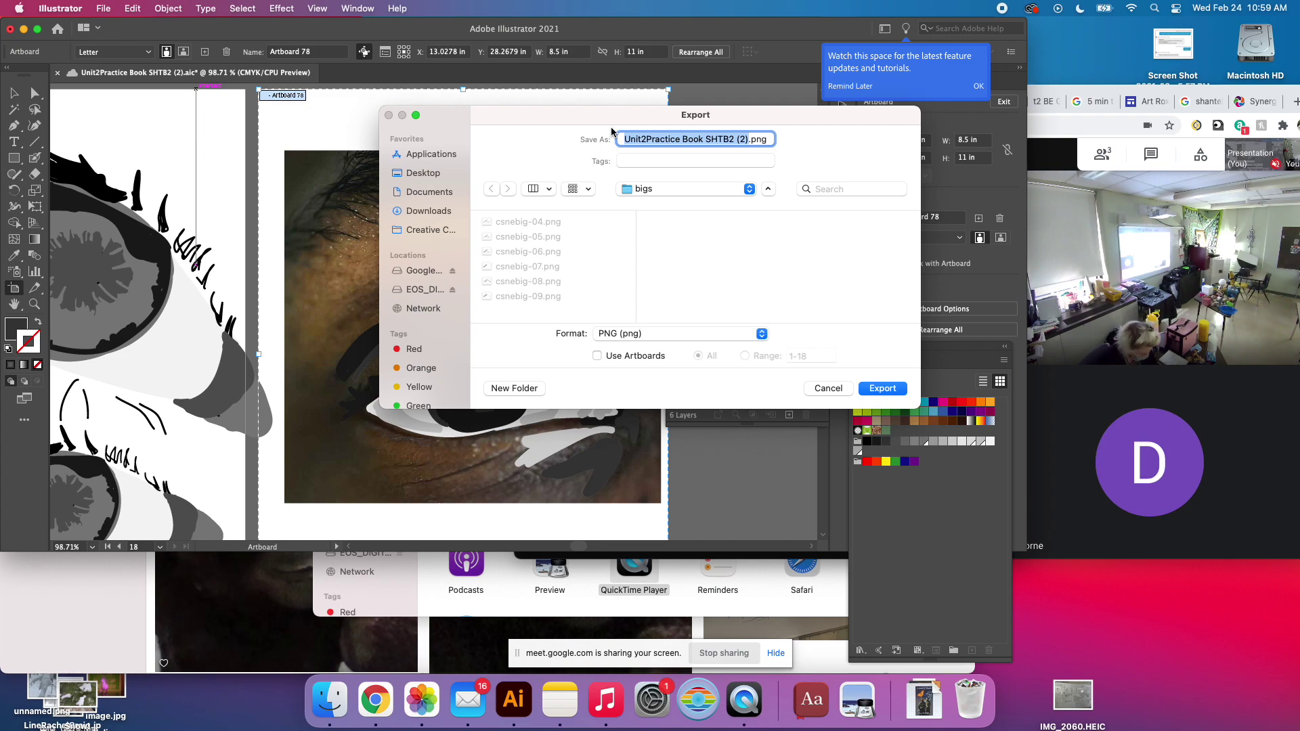
{"action": "type", "text": "valueeyeball"}
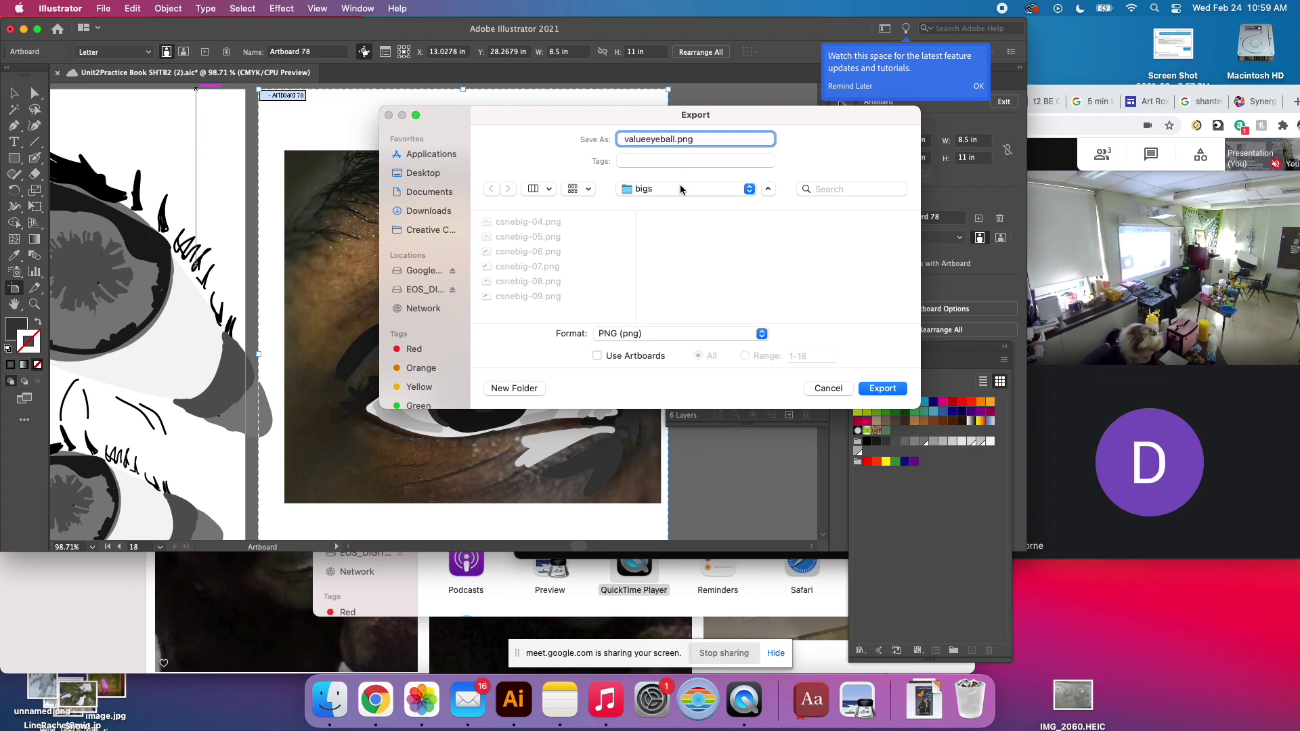
Create a new folder named gd on the Desktop as the export destination.
{"action": "left_click", "coordinate": [648, 191]}
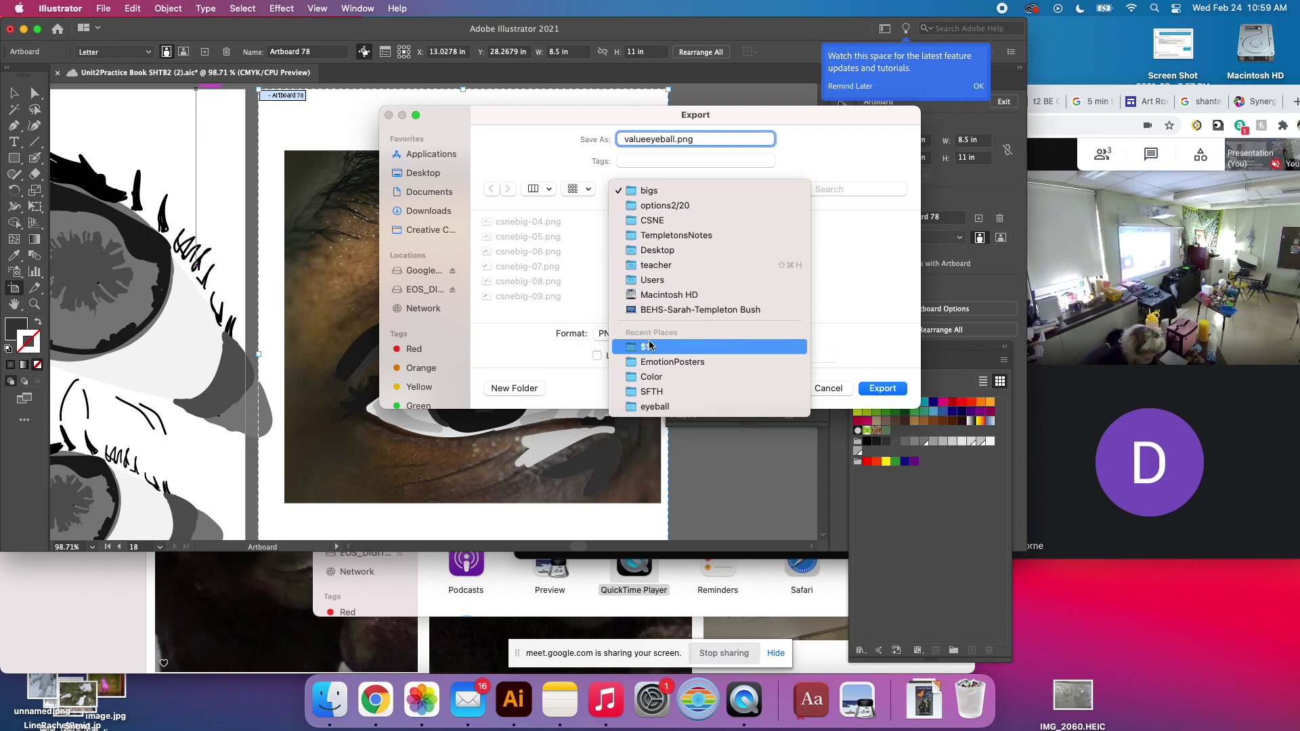
{"action": "left_click", "coordinate": [649, 251]}
{"action": "scroll", "coordinate": [538, 281], "scroll_direction": "down", "scroll_amount": 3}
{"action": "scroll", "coordinate": [536, 280], "scroll_direction": "up", "scroll_amount": 3}
{"action": "left_click", "coordinate": [514, 388]}
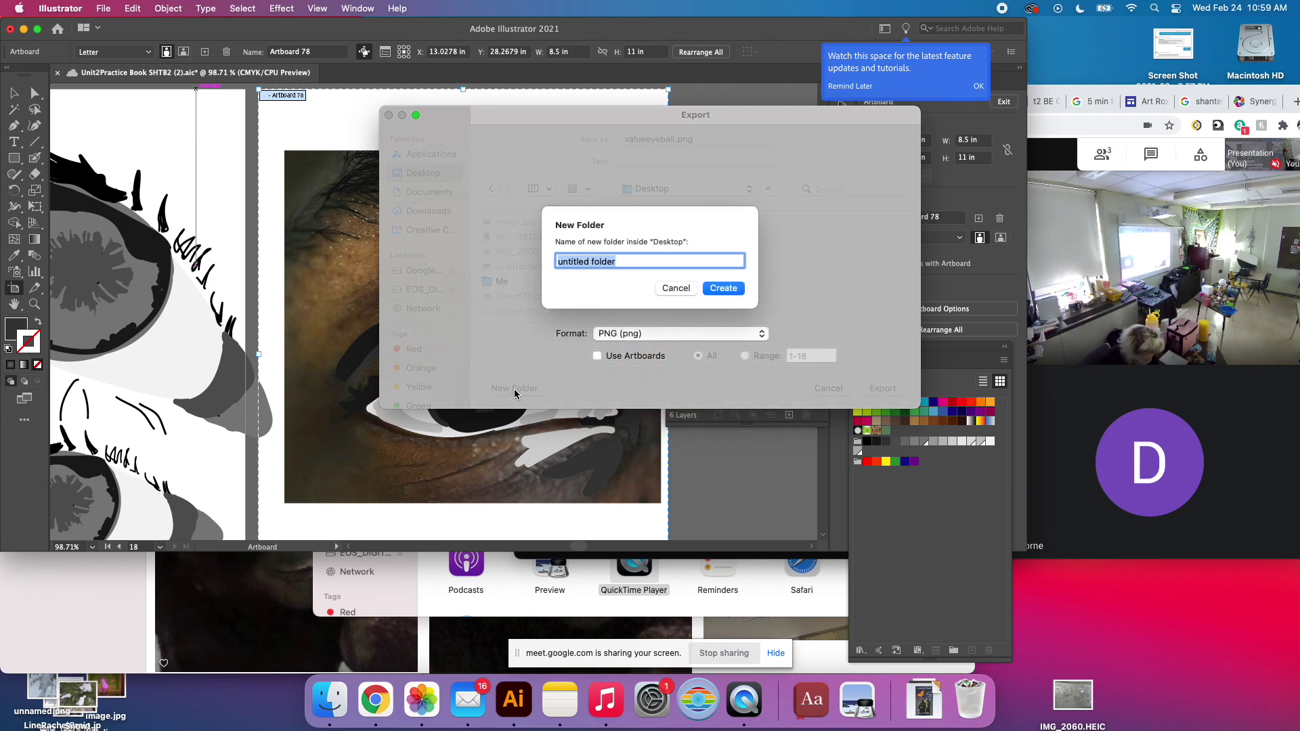
{"action": "type", "text": "gd"}
{"action": "key", "text": "Return"}
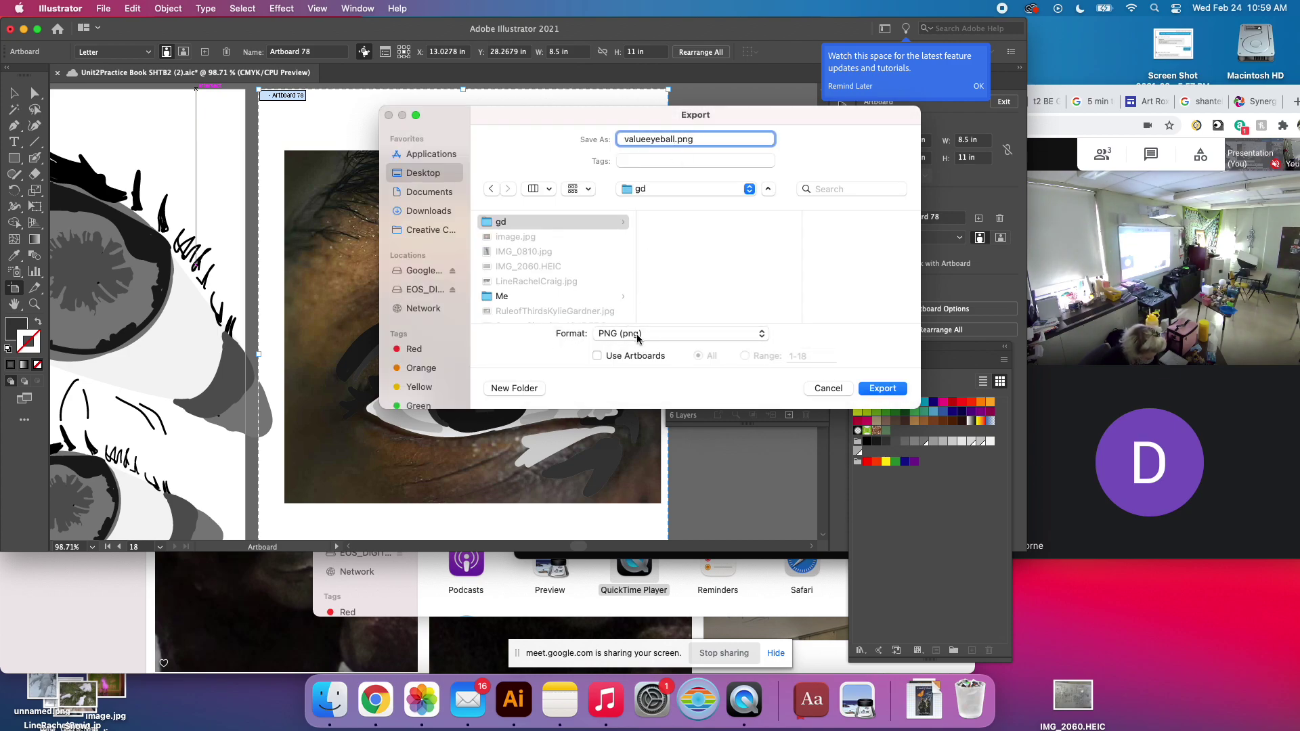
Export only artboard 18 as a PNG with a white background.
{"action": "left_click", "coordinate": [597, 356]}
{"action": "left_click", "coordinate": [744, 357]}
{"action": "type", "text": "18"}
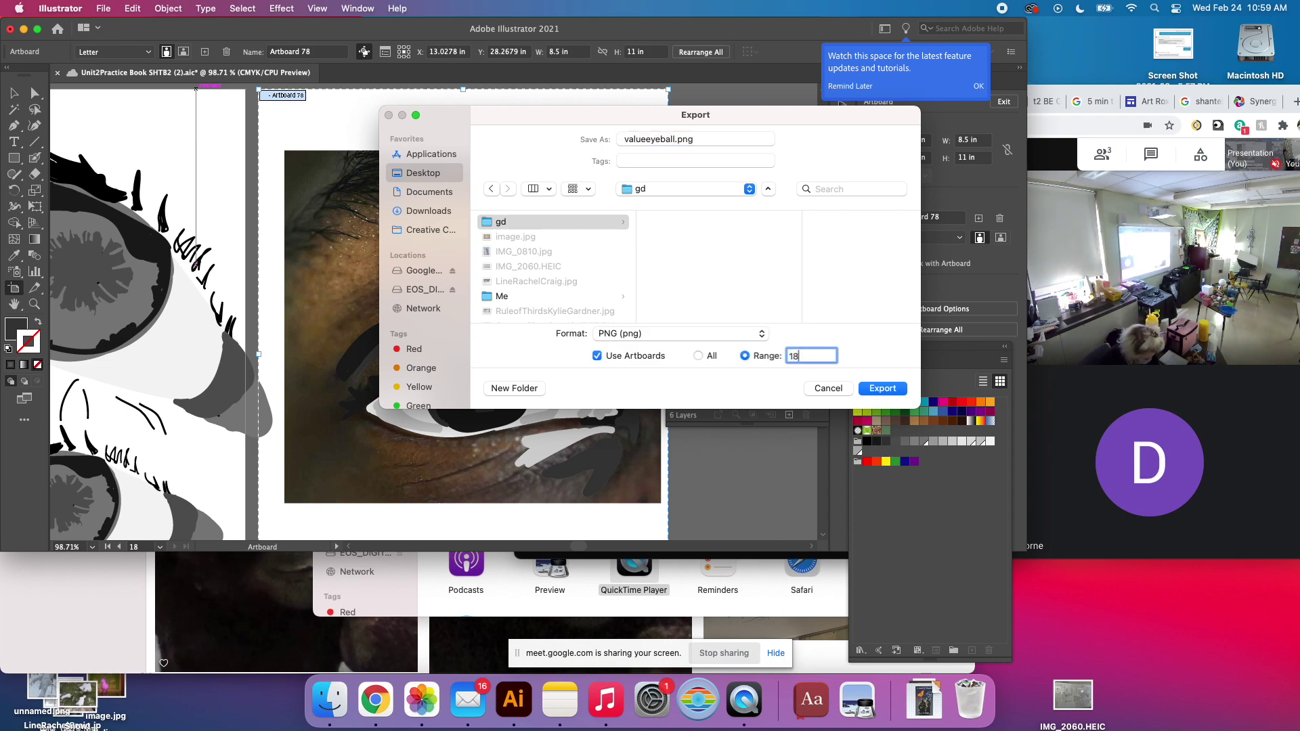
{"action": "left_click", "coordinate": [880, 389]}
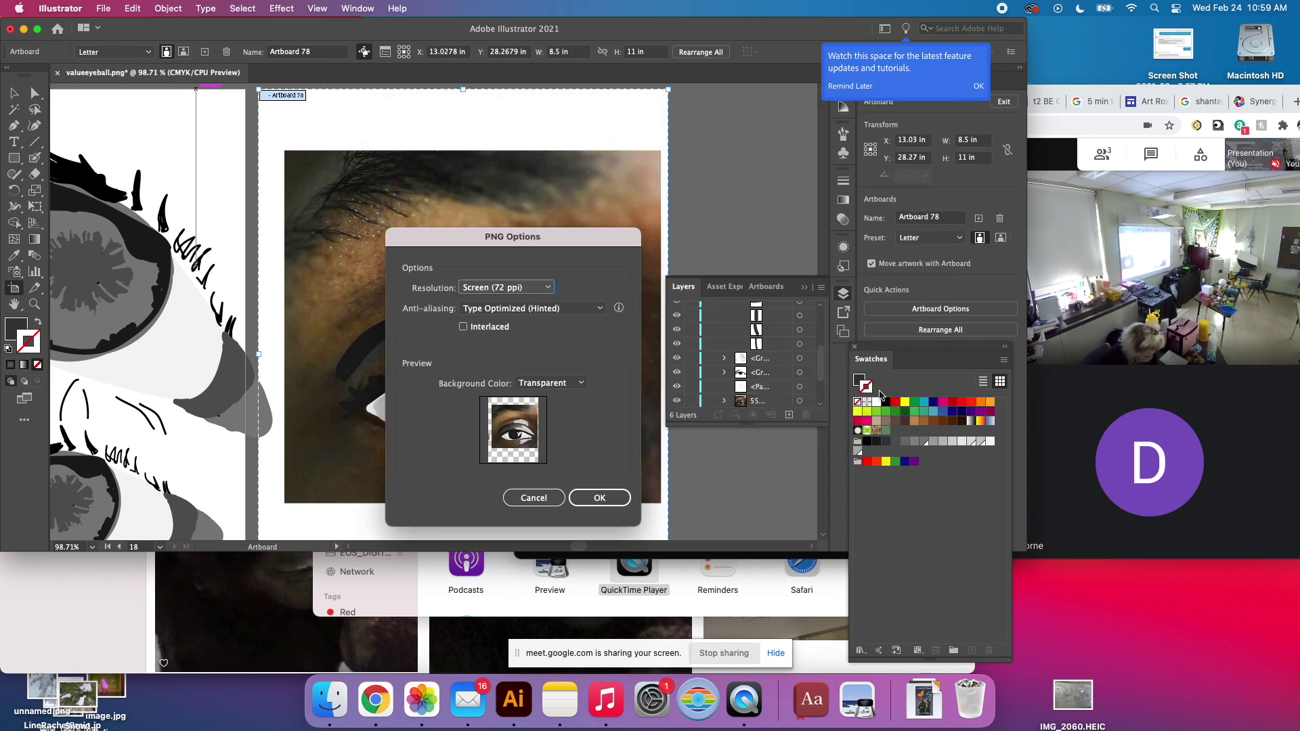
{"action": "left_click", "coordinate": [550, 383]}
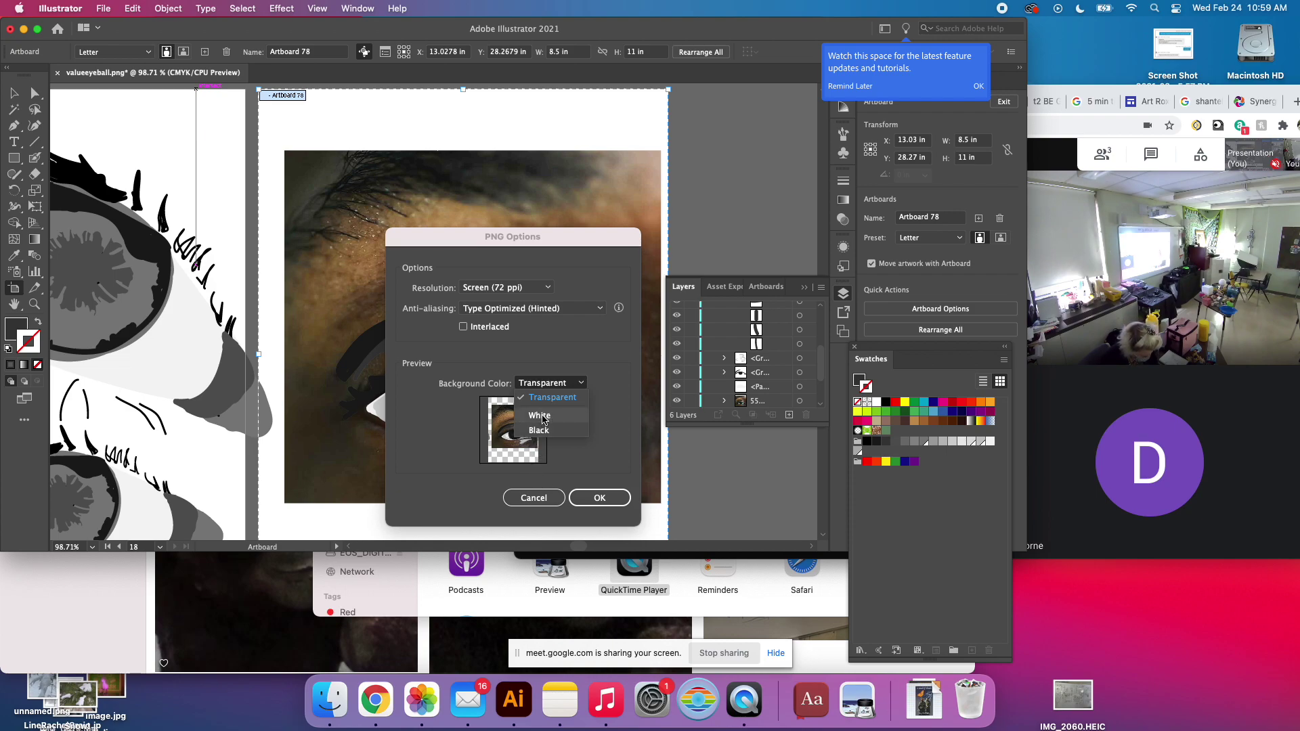
{"action": "left_click", "coordinate": [540, 416]}
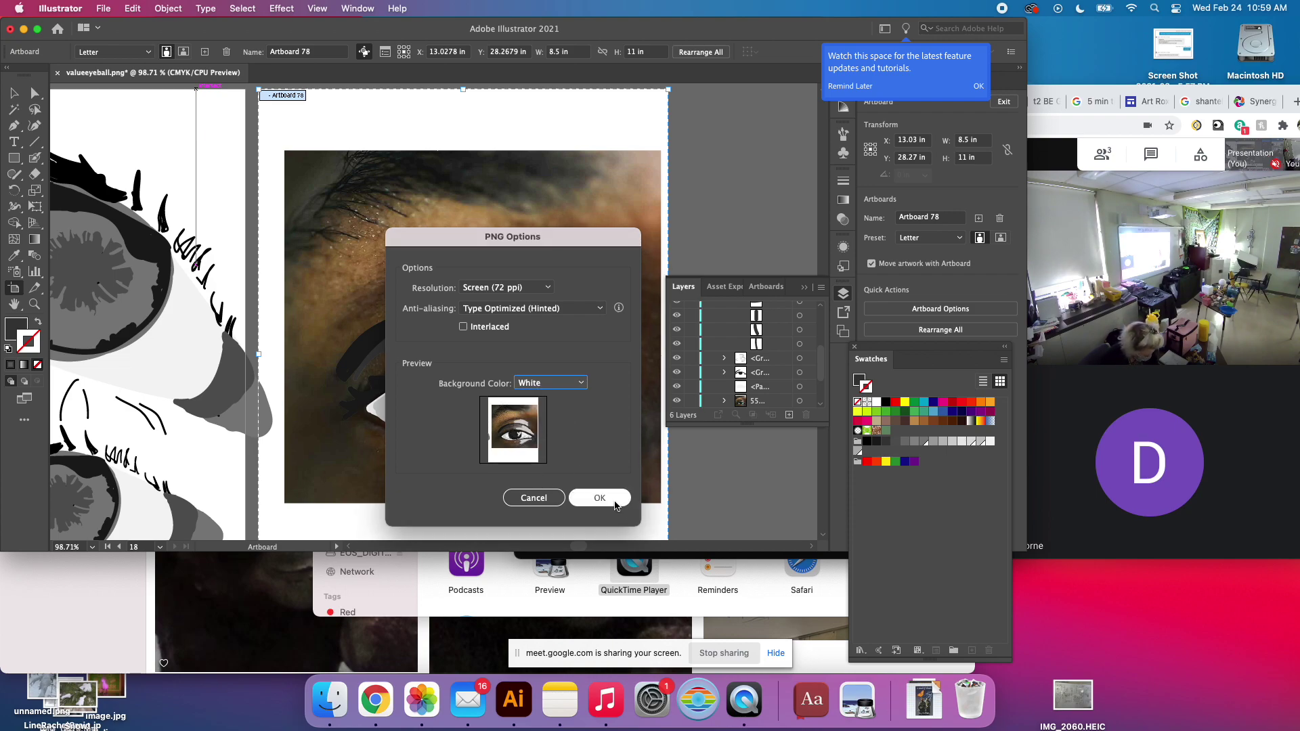
{"action": "left_click", "coordinate": [599, 498]}
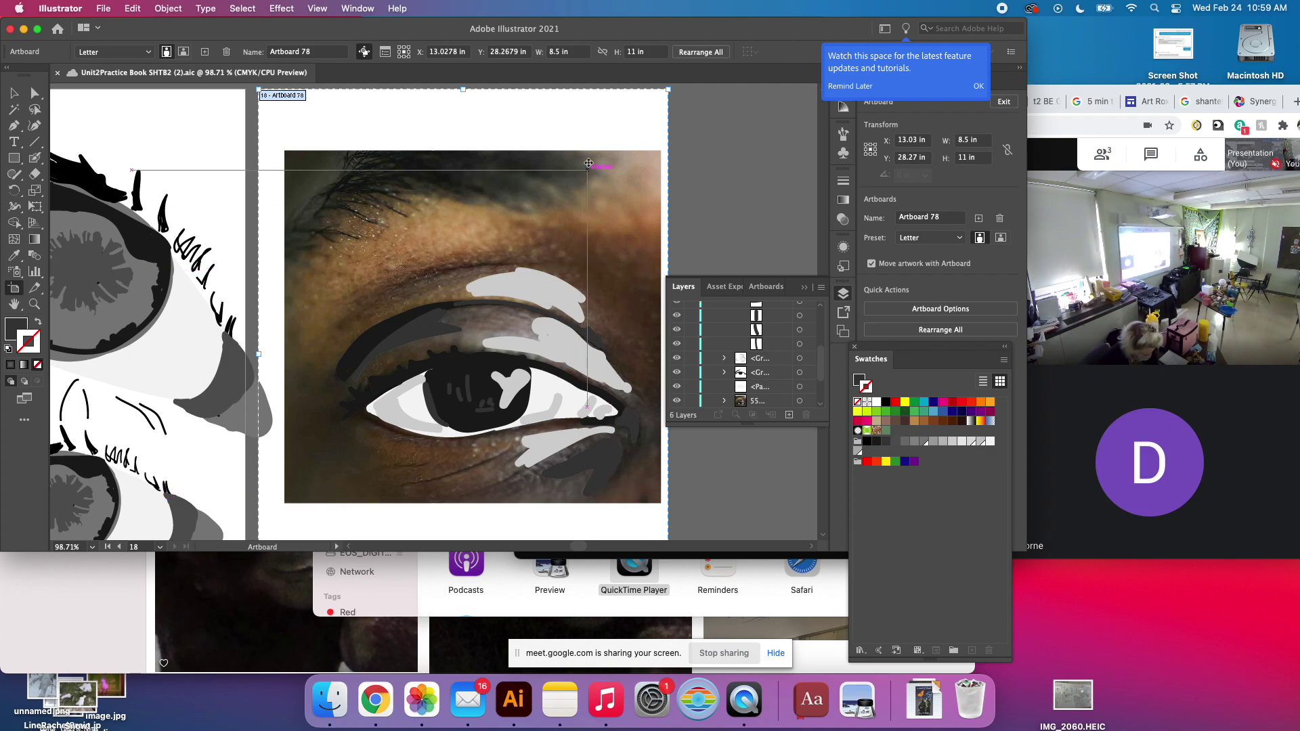
Save artboard 18 on the computer as an Adobe PDF named valueeyeball in the gd folder, using the Illustrator Default preset.
{"action": "left_click", "coordinate": [103, 5]}
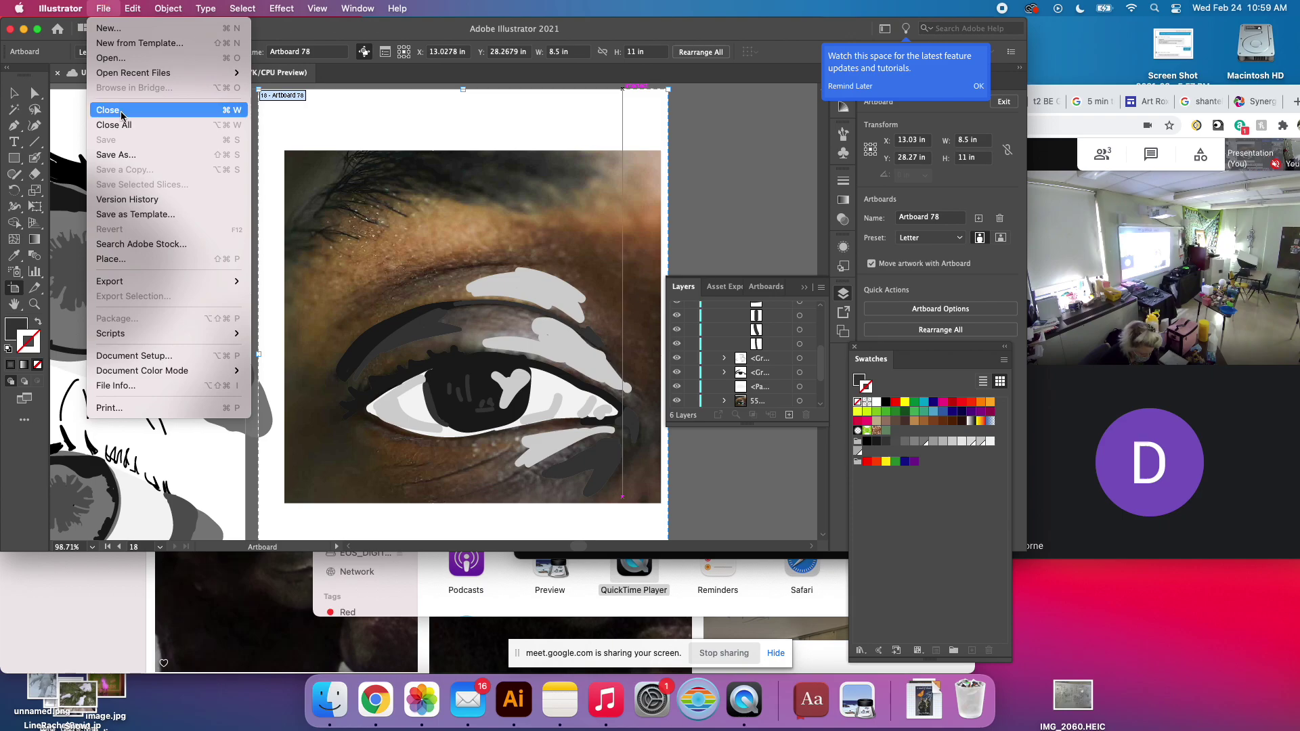
{"action": "left_click", "coordinate": [136, 155]}
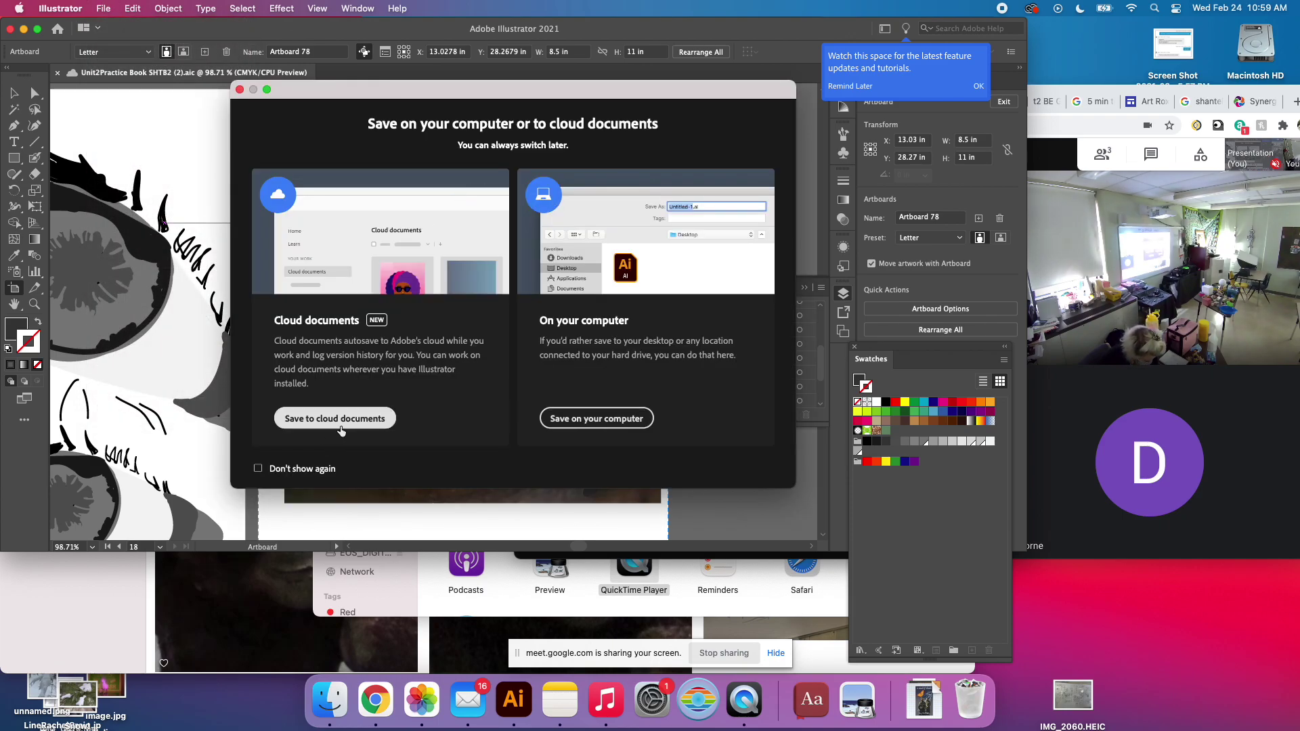
{"action": "left_click", "coordinate": [596, 419]}
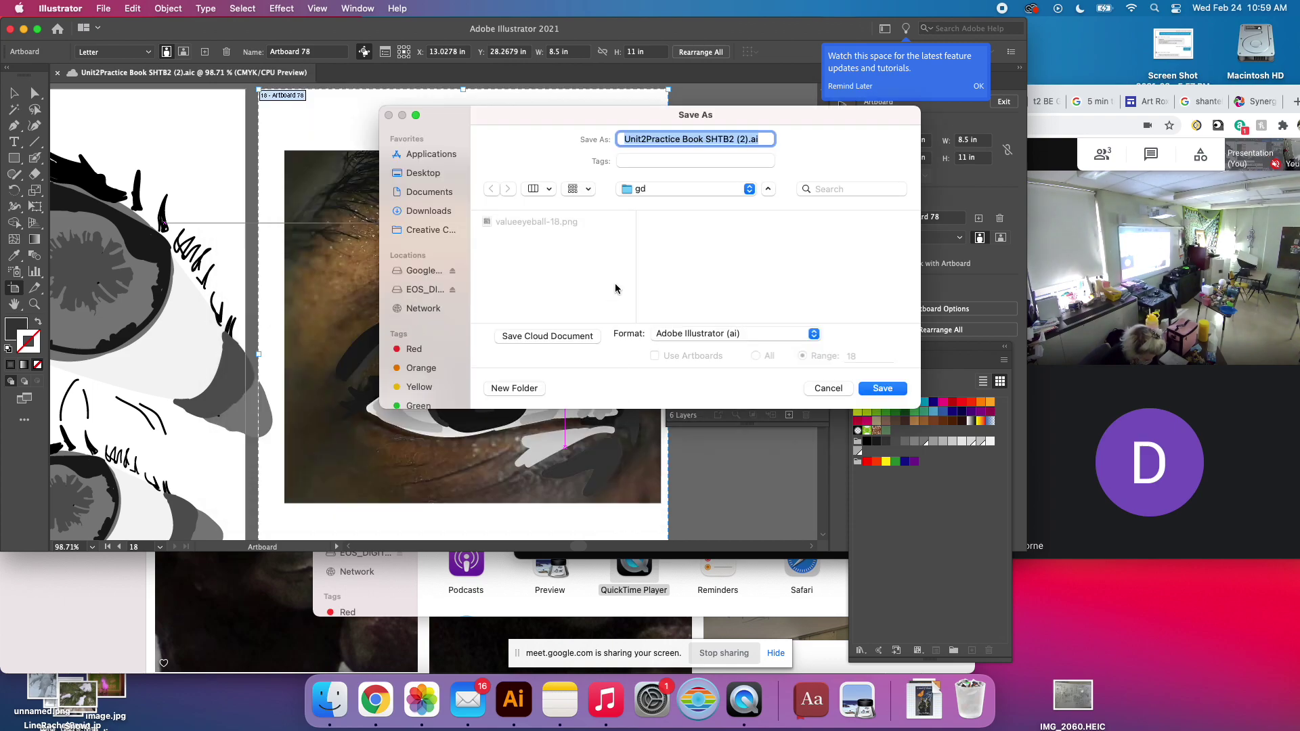
{"action": "left_click", "coordinate": [697, 335]}
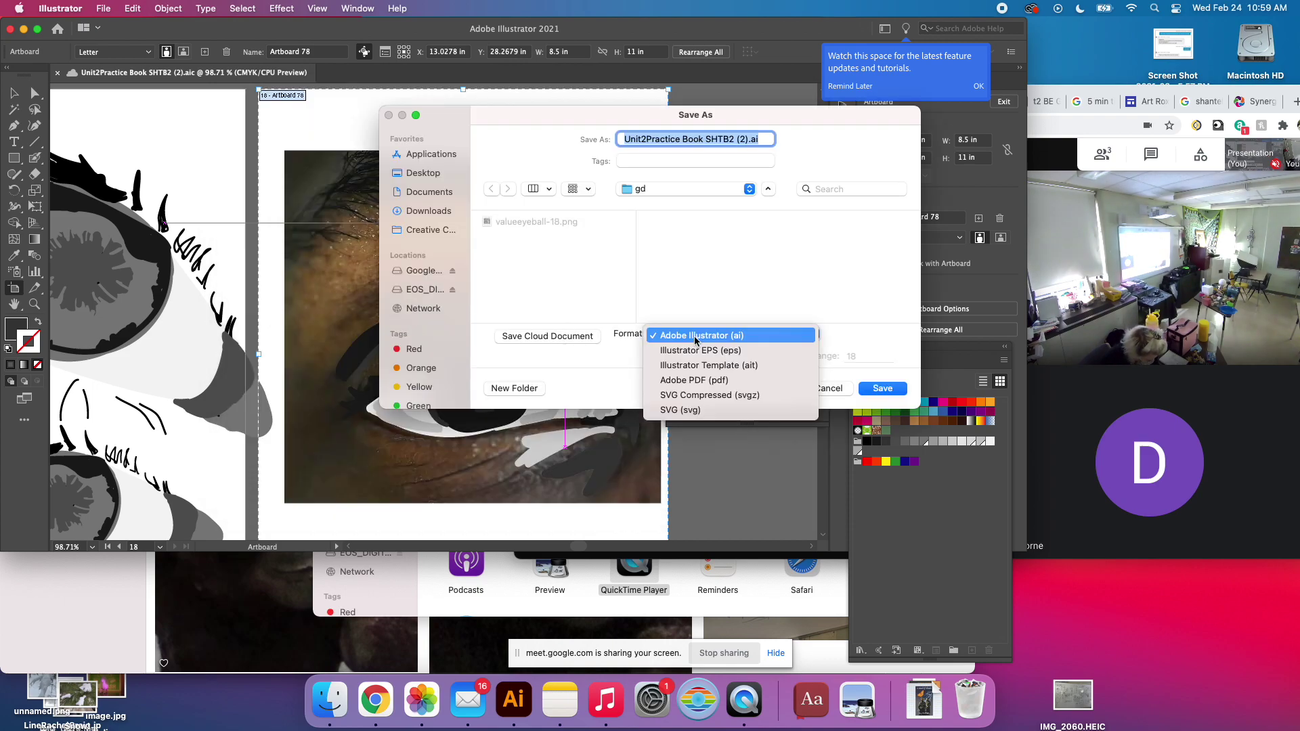
{"action": "left_click", "coordinate": [701, 382]}
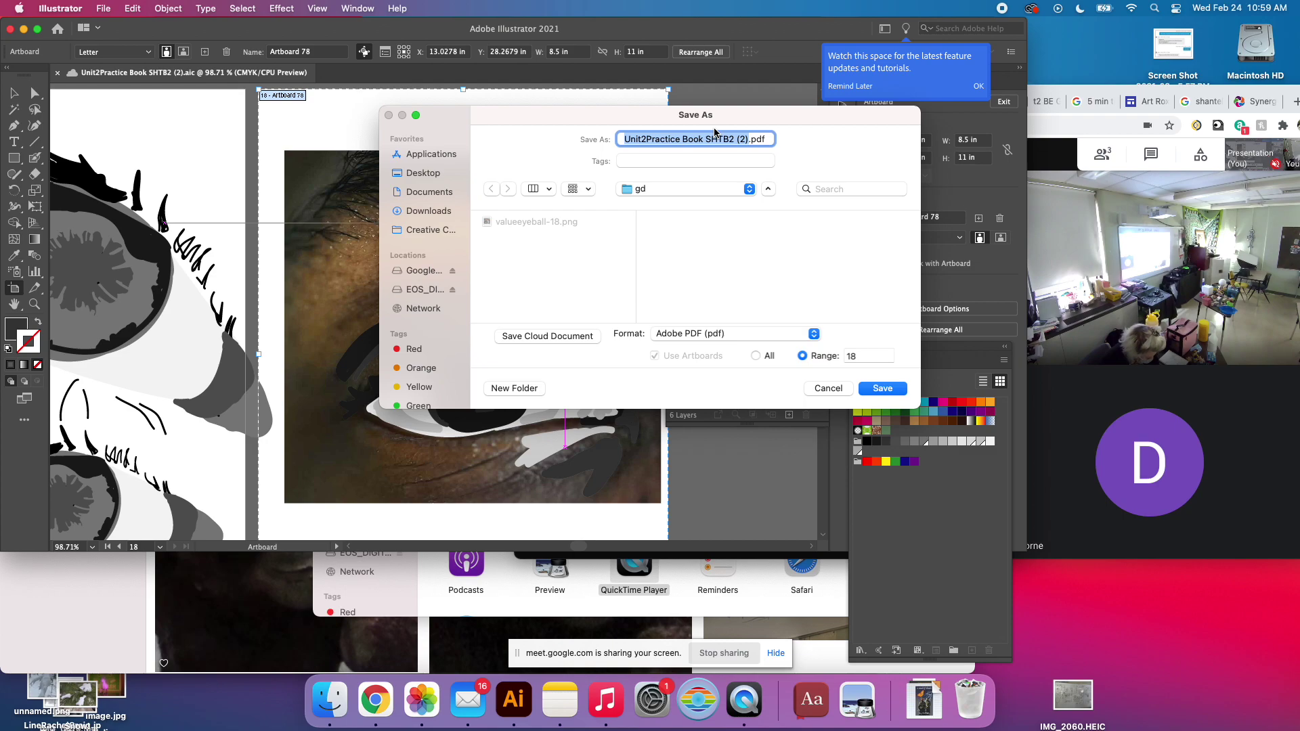
{"action": "type", "text": "valueeyeball"}
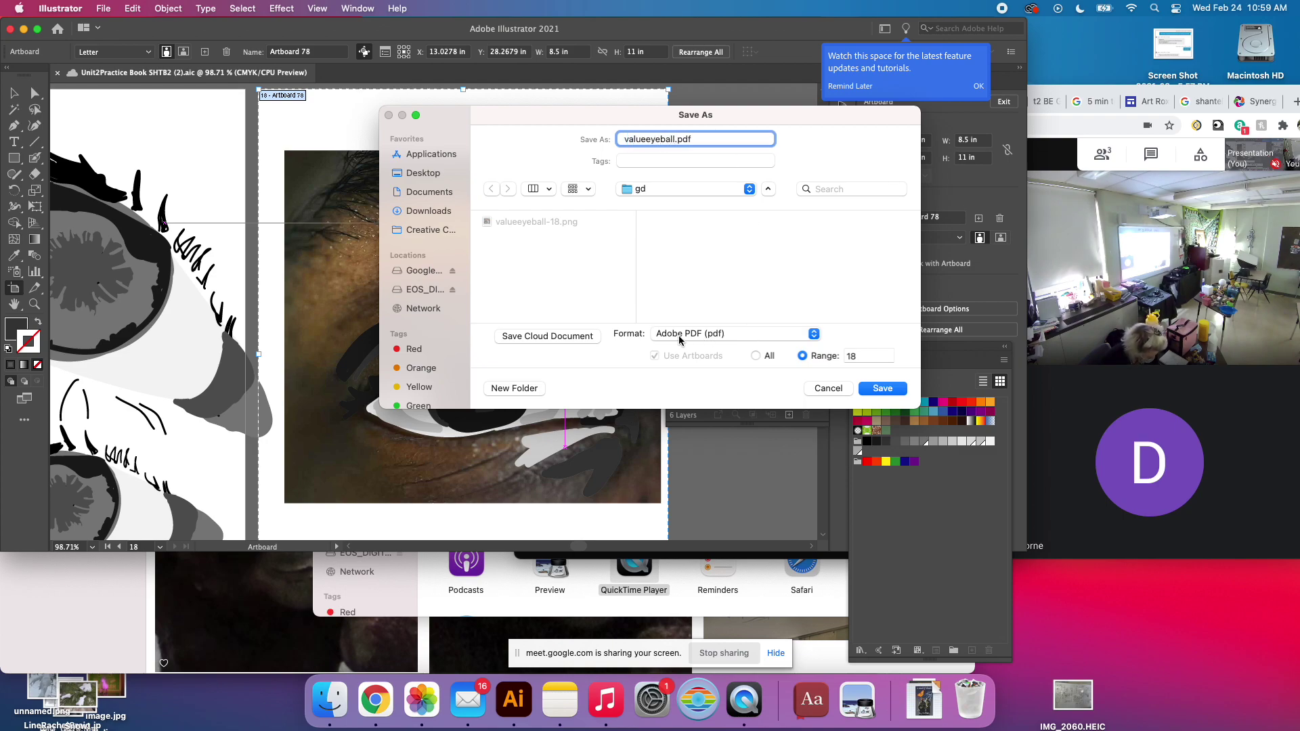
{"action": "left_click", "coordinate": [885, 392]}
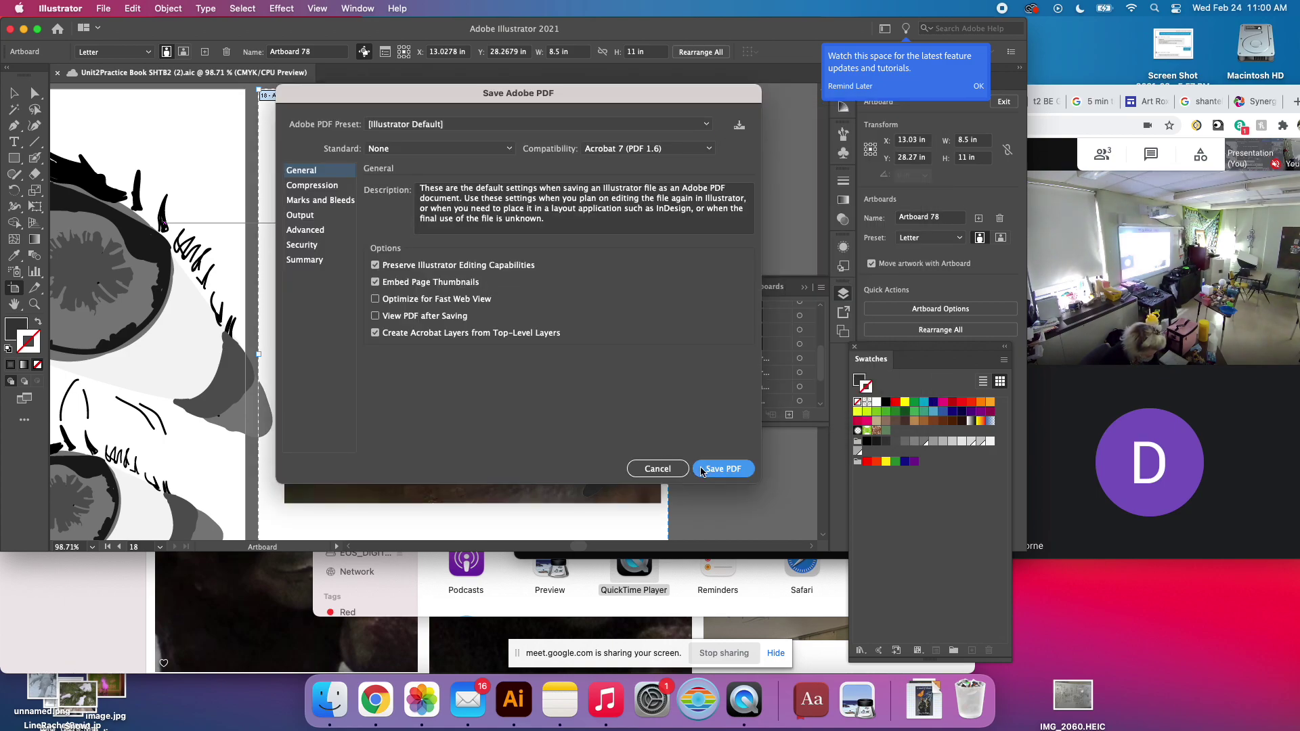
{"action": "left_click", "coordinate": [701, 470]}
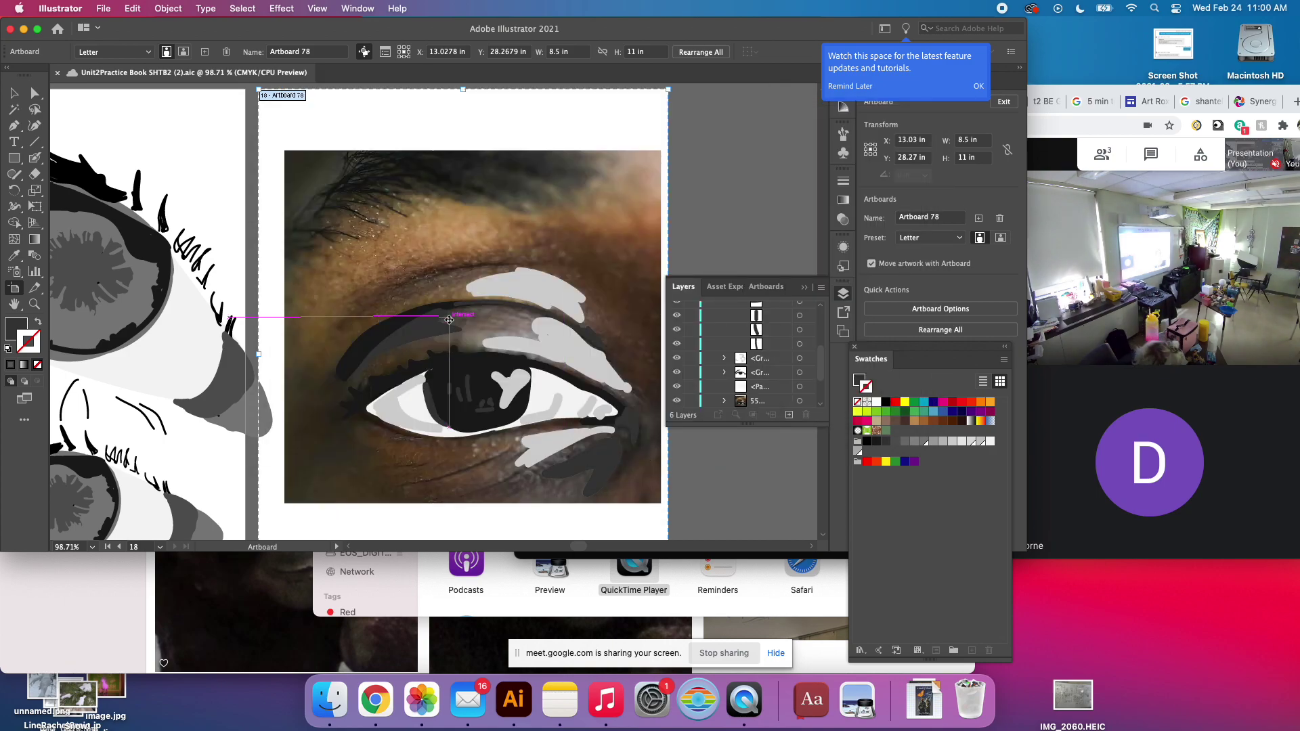
{"action": "scroll", "coordinate": [467, 379], "scroll_direction": "down", "scroll_amount": 2}
{"action": "scroll", "coordinate": [467, 379], "scroll_direction": "left", "scroll_amount": 1}
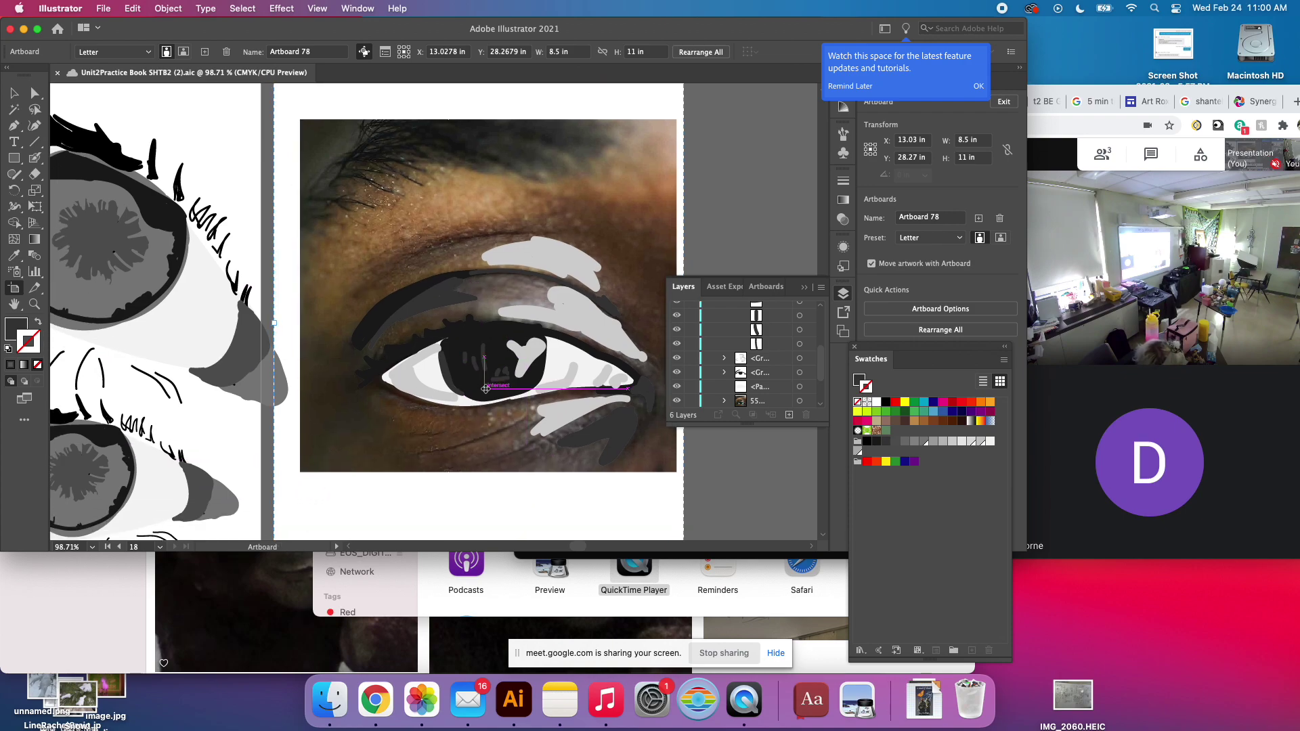